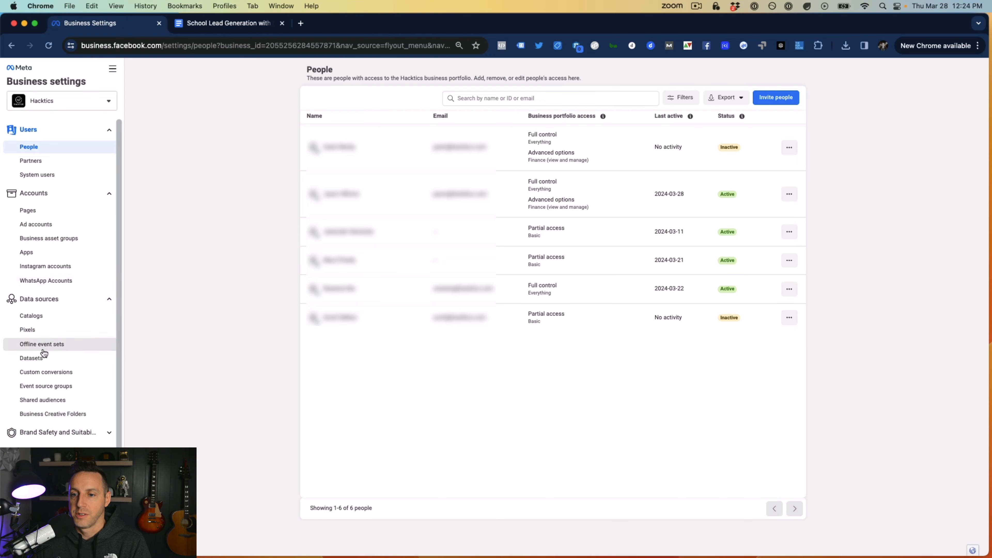
# Create a new dataset named "Schoolie Test" in the business data sources.
pyautogui.click(110, 358)
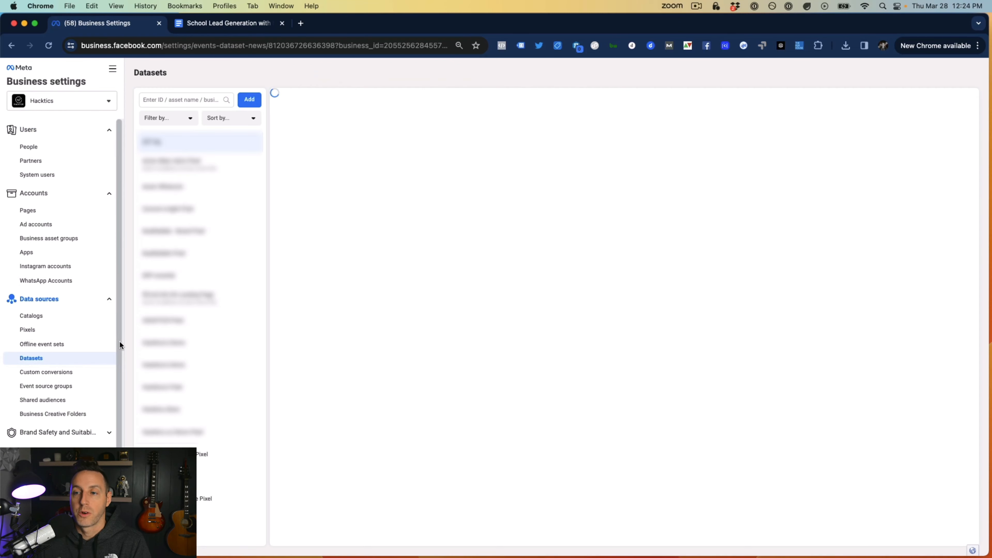
pyautogui.click(250, 100)
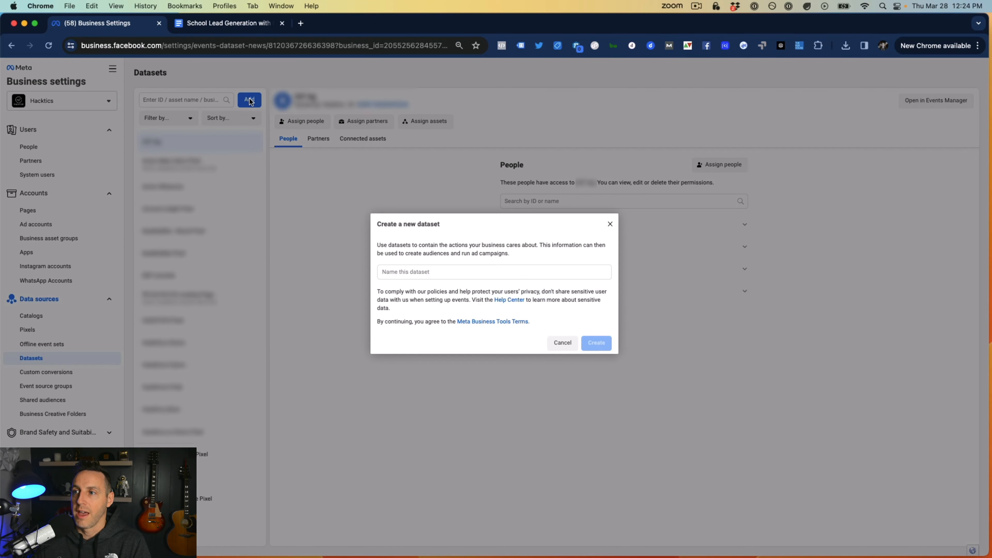
pyautogui.click(443, 274)
pyautogui.write('Schoolie Test')
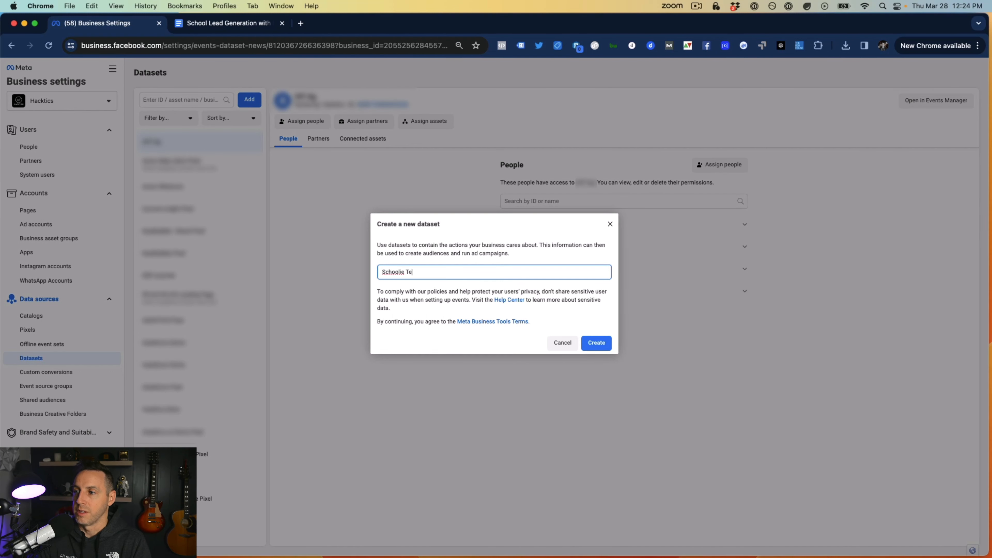
pyautogui.click(596, 343)
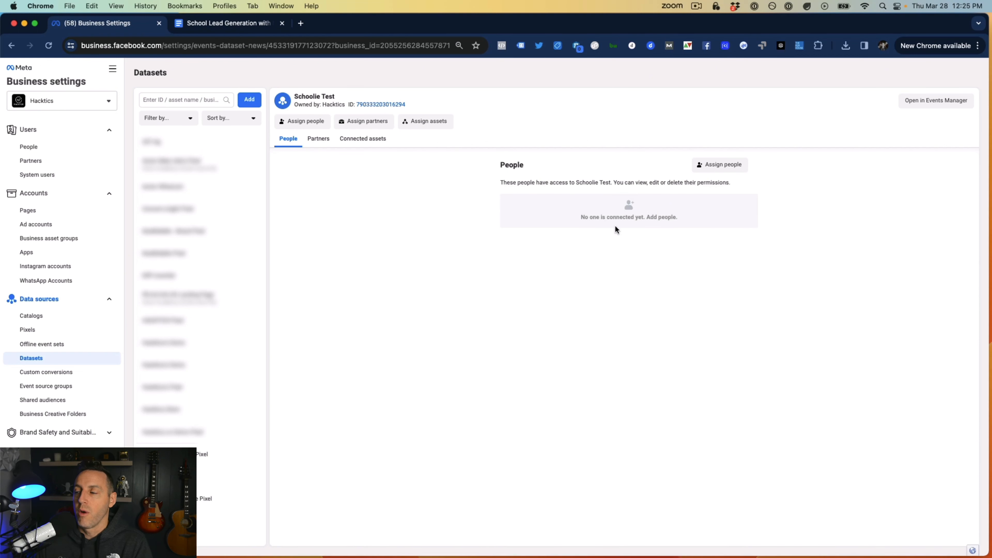
# Assign the second person below the Conversions API System User to the Schoolie Test dataset with full control to manage the events dataset.
pyautogui.click(723, 167)
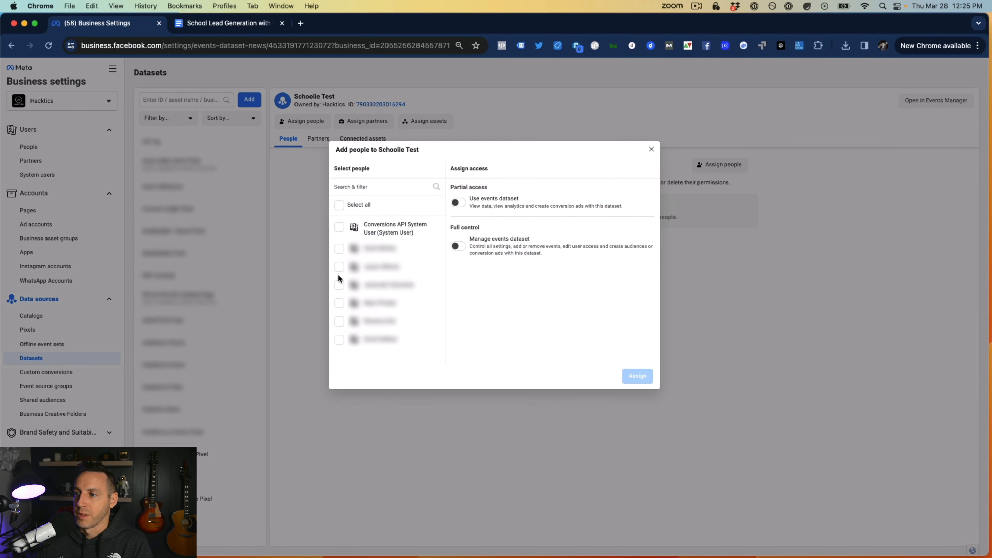
pyautogui.click(339, 267)
pyautogui.click(458, 246)
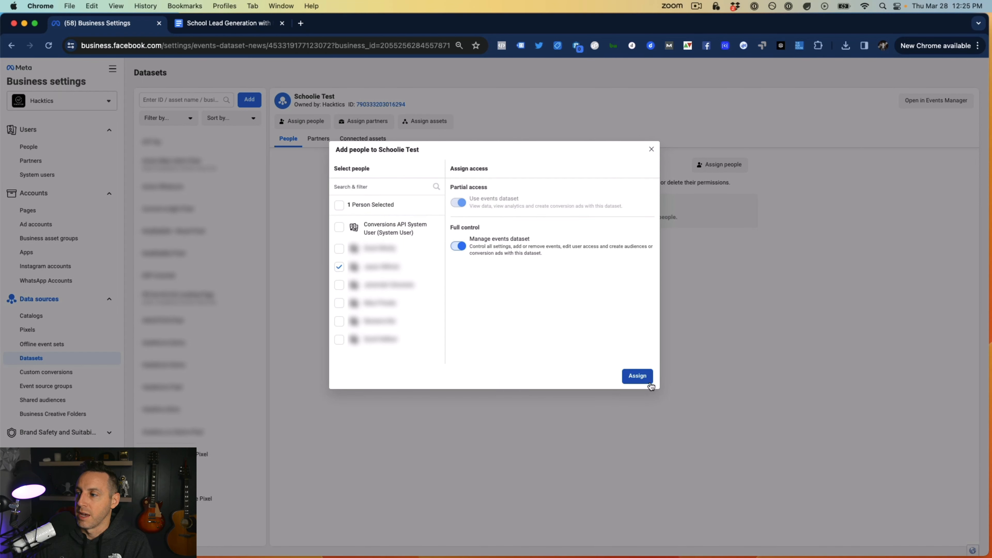
pyautogui.click(637, 376)
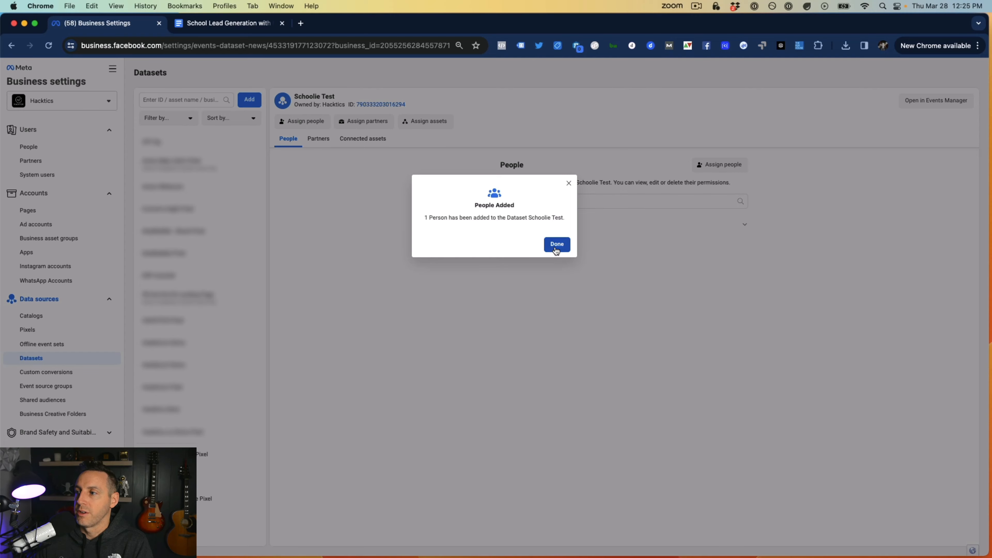
pyautogui.click(556, 245)
# Connect the JWC Global, LLC ad account to the Schoolie Test dataset as an asset.
pyautogui.click(362, 139)
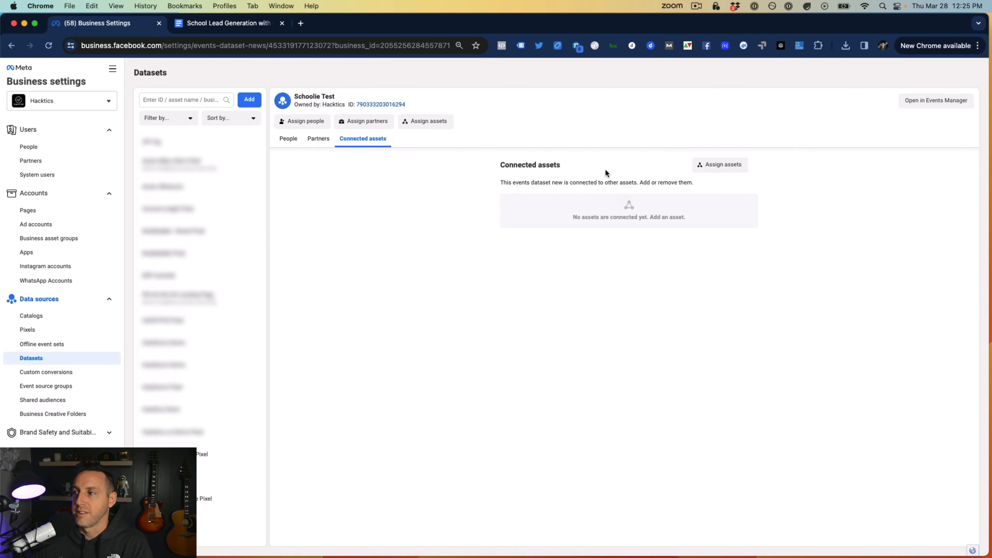
pyautogui.click(716, 165)
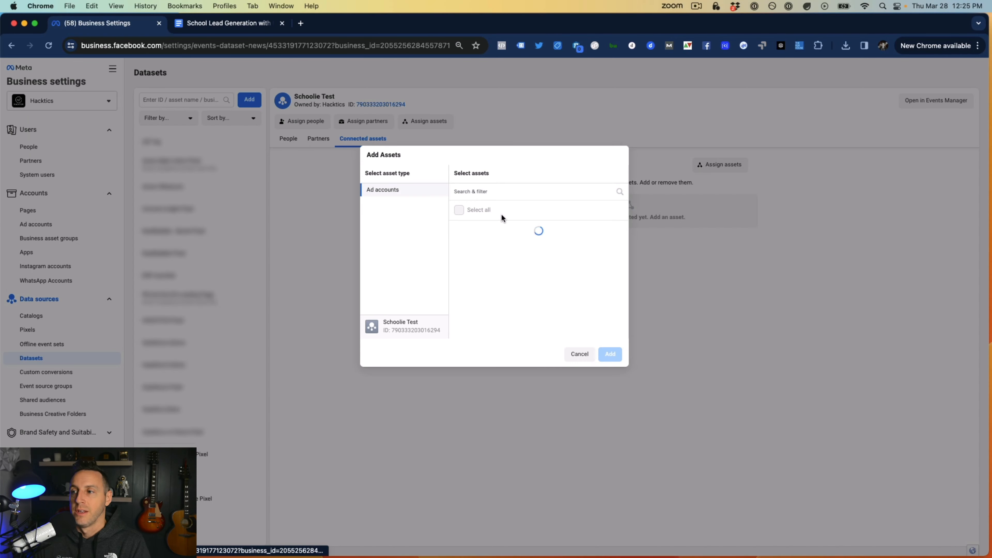
pyautogui.click(459, 250)
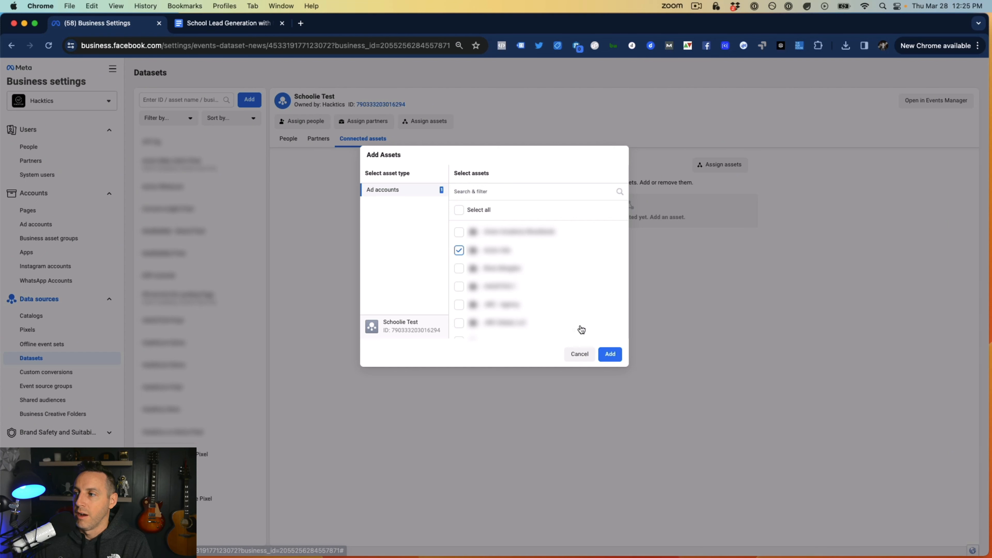
pyautogui.click(459, 251)
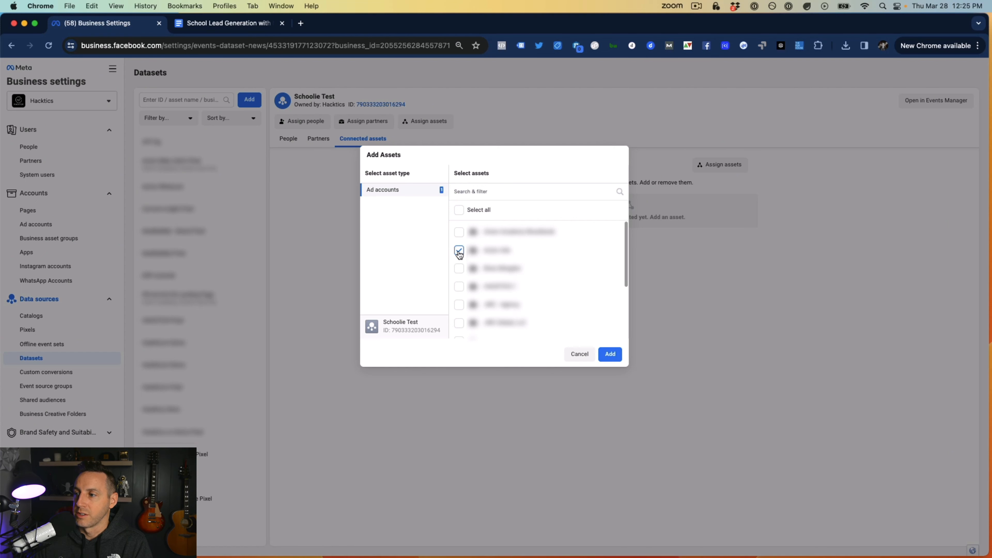
pyautogui.click(458, 323)
pyautogui.click(610, 354)
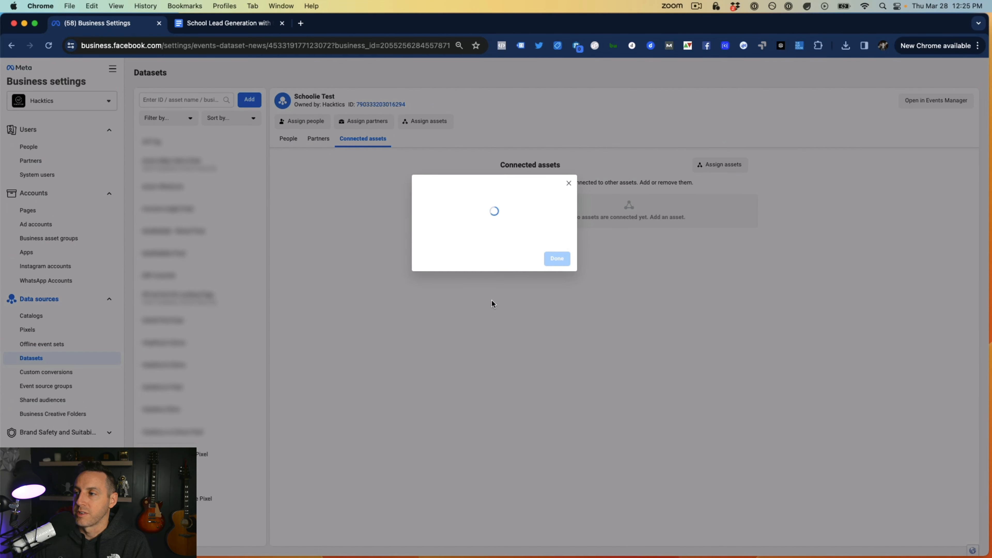
pyautogui.click(566, 250)
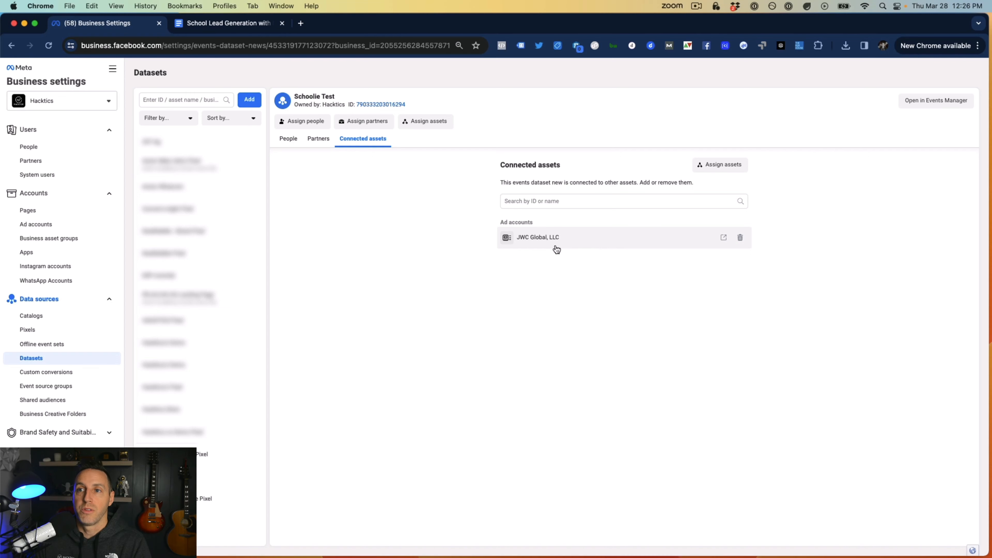
# Switch to Ads Manager and show the campaigns of the Schoolie ad account.
pyautogui.click(112, 69)
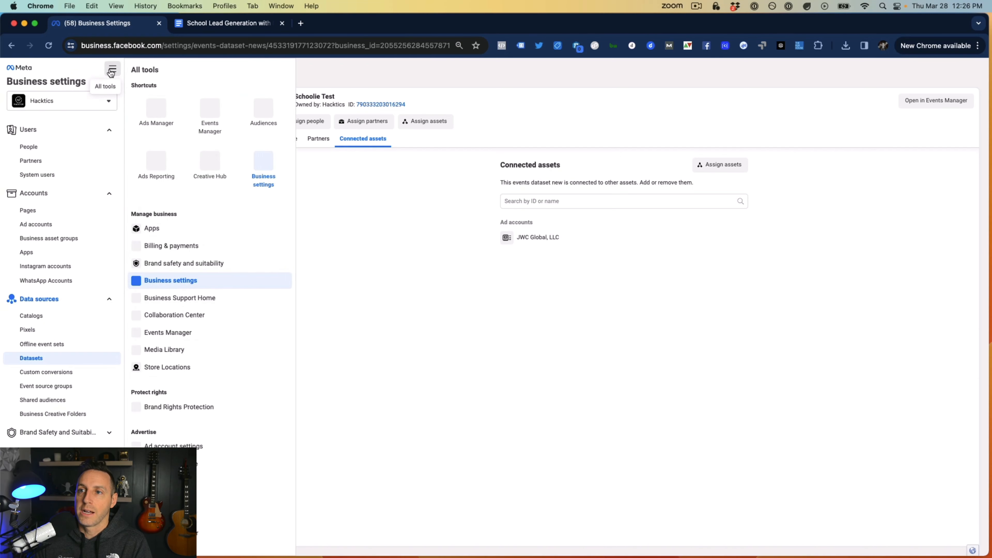
pyautogui.click(152, 111)
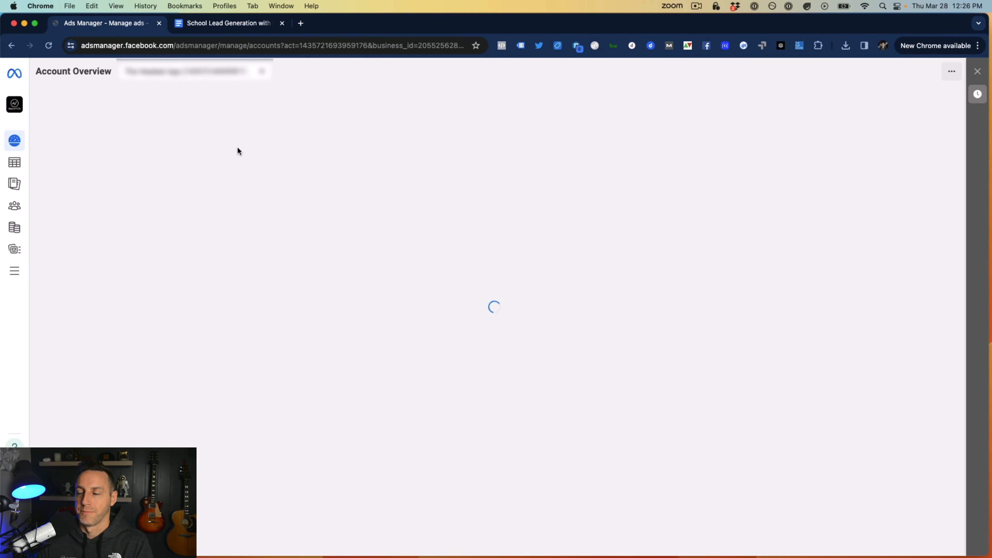
pyautogui.click(14, 162)
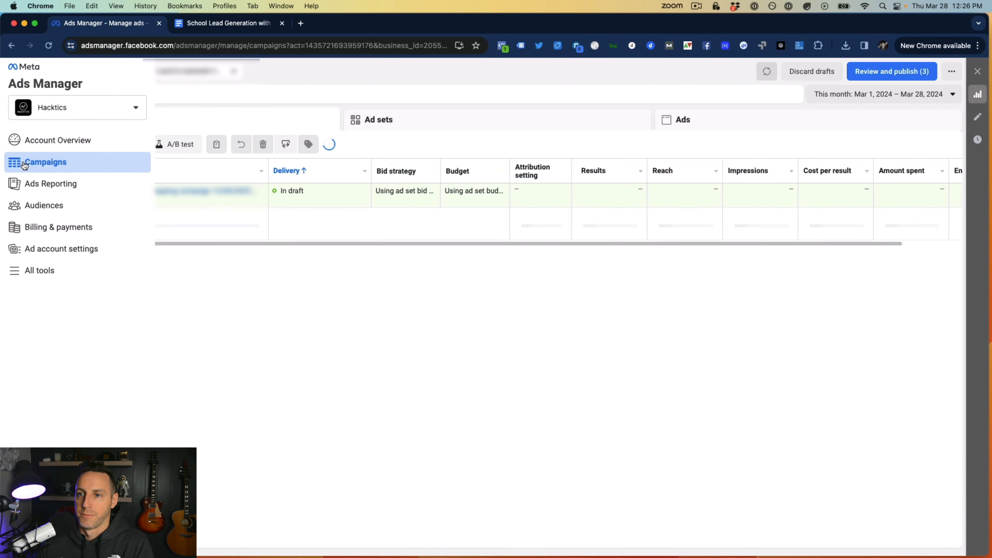
pyautogui.click(168, 71)
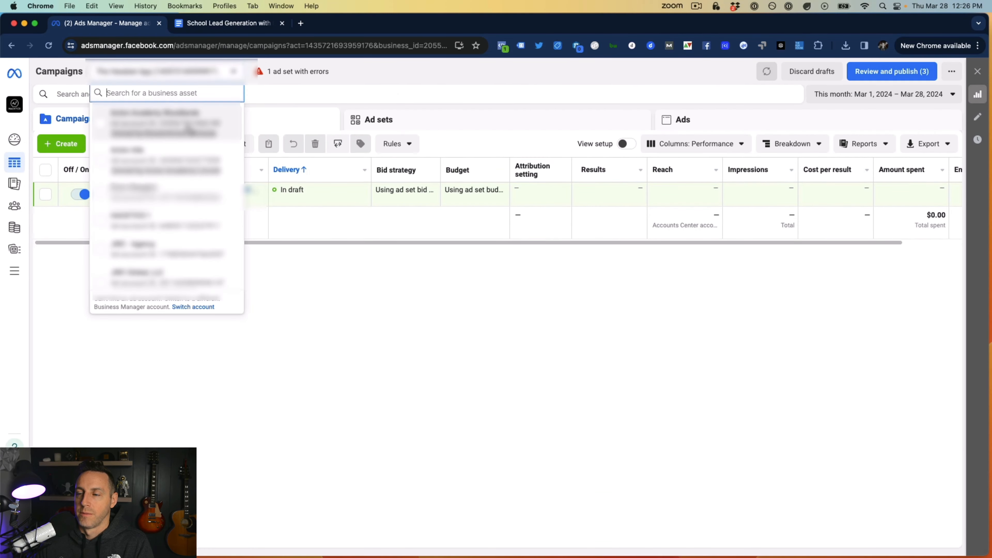
pyautogui.scroll(-5, 168, 193)
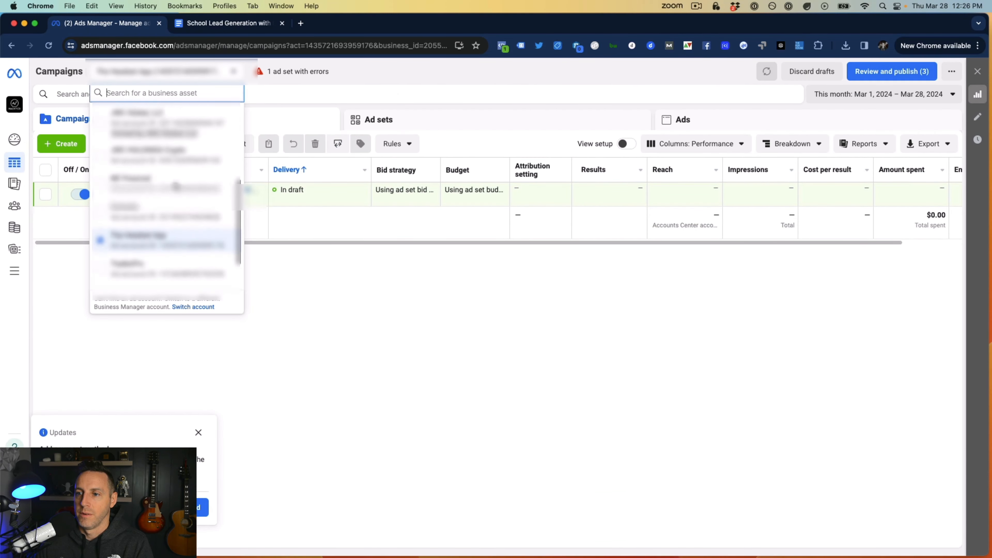
pyautogui.click(157, 192)
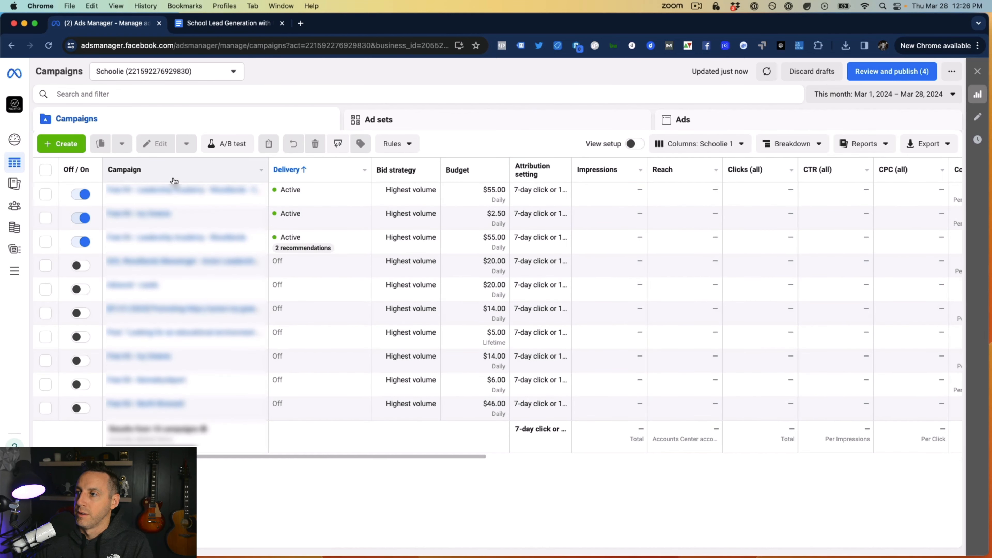
# Set the campaign reporting date range to today, Mar 28, 2024.
pyautogui.click(879, 95)
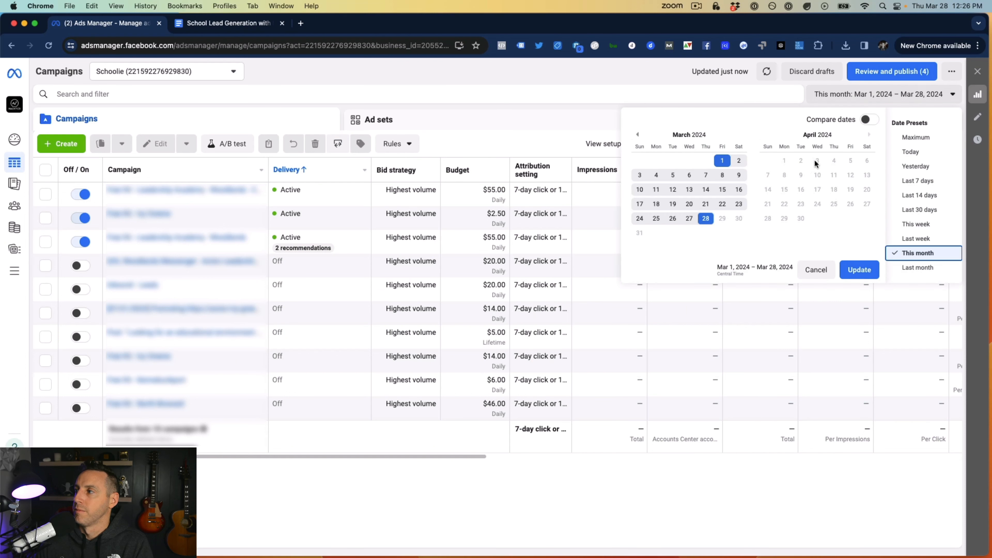
pyautogui.click(706, 220)
pyautogui.click(858, 270)
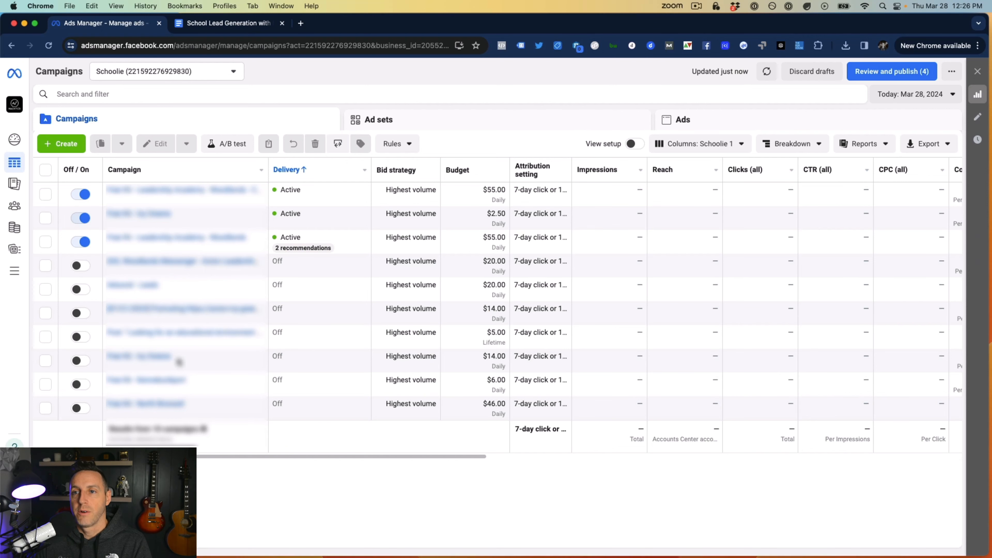
# Create a new auction campaign with the Leads objective, using the manual leads campaign setup.
pyautogui.click(61, 143)
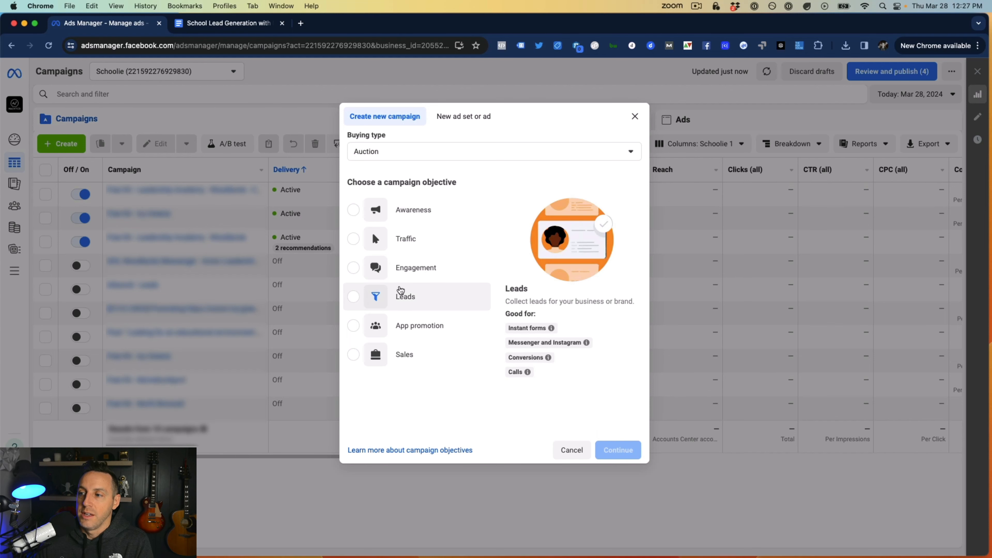
pyautogui.click(401, 300)
pyautogui.click(354, 349)
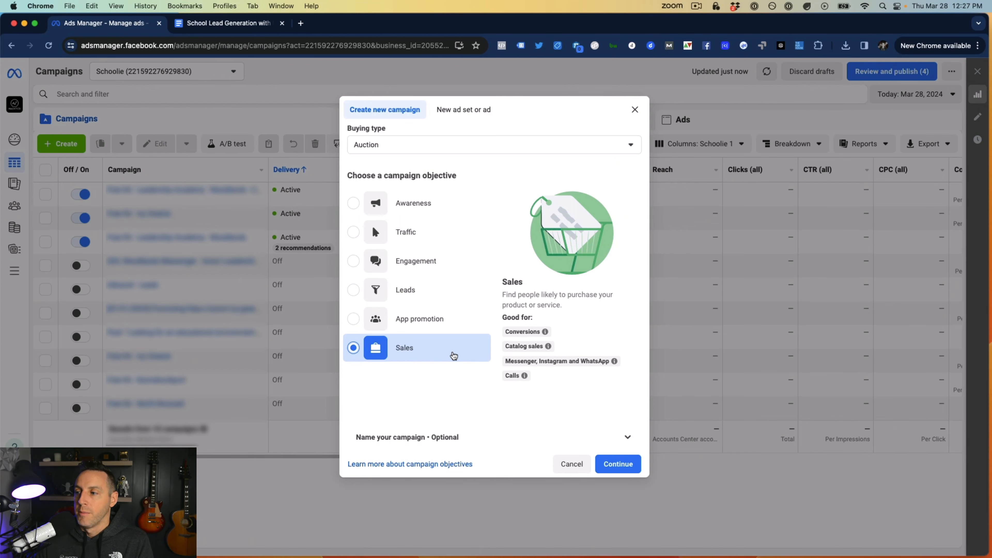
pyautogui.moveTo(507, 346)
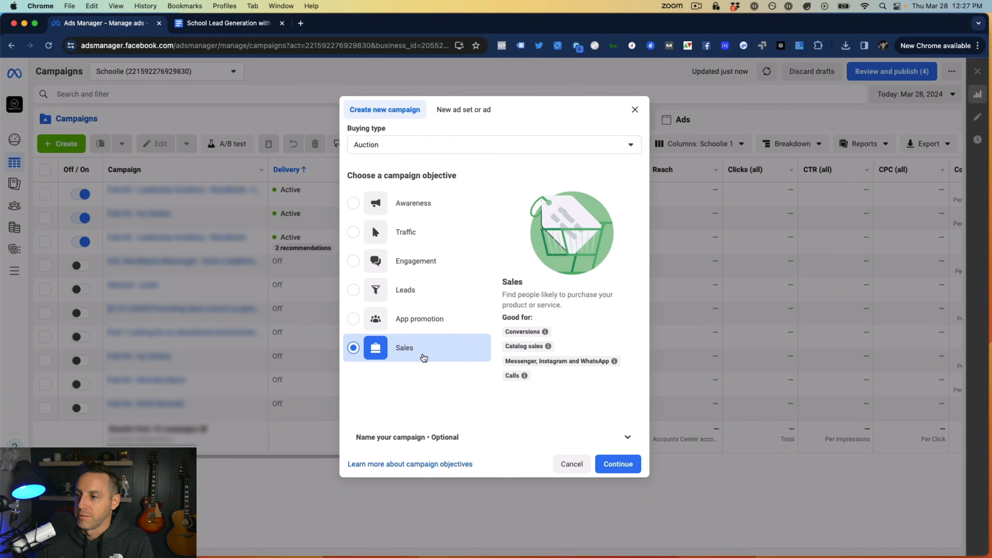
pyautogui.moveTo(530, 332)
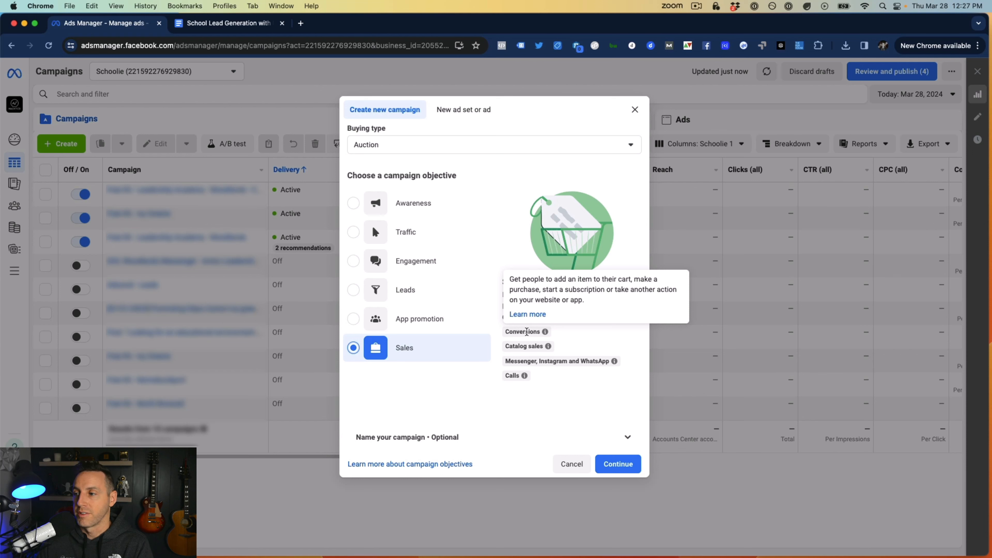
pyautogui.click(411, 296)
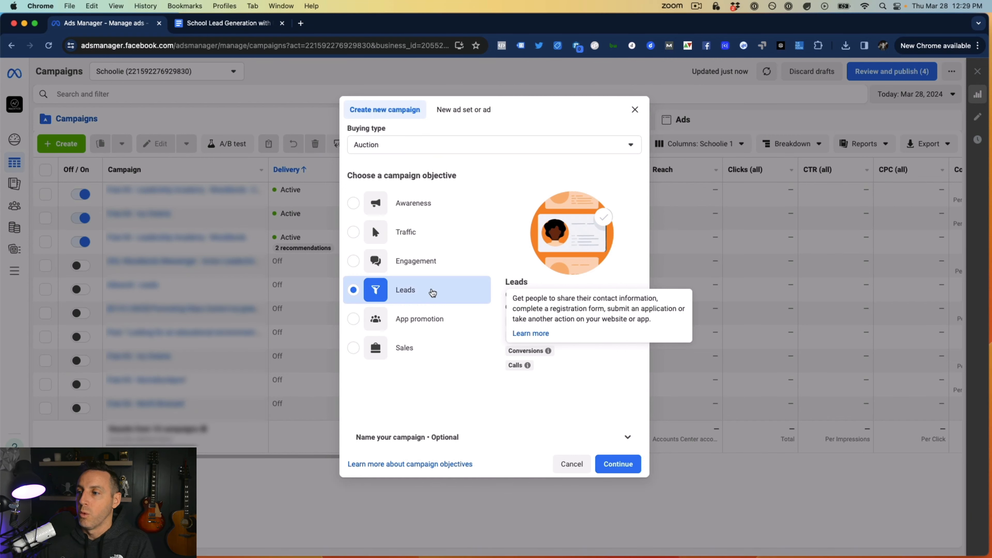
pyautogui.click(617, 464)
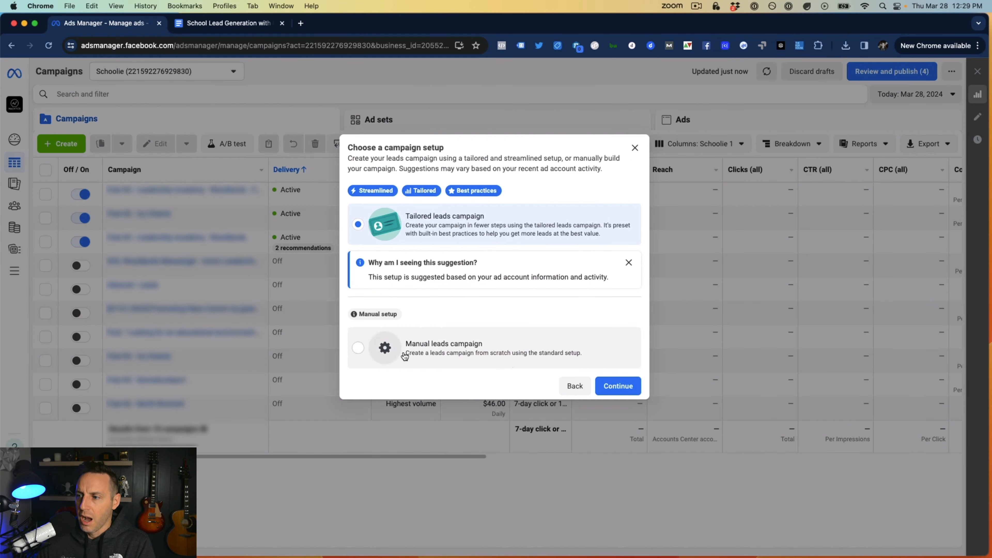
pyautogui.click(358, 349)
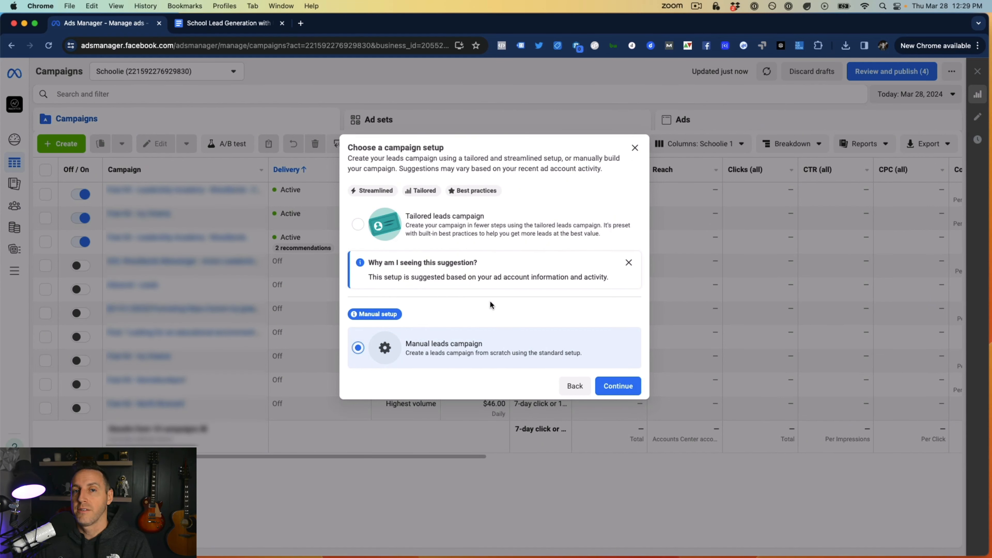
pyautogui.click(615, 391)
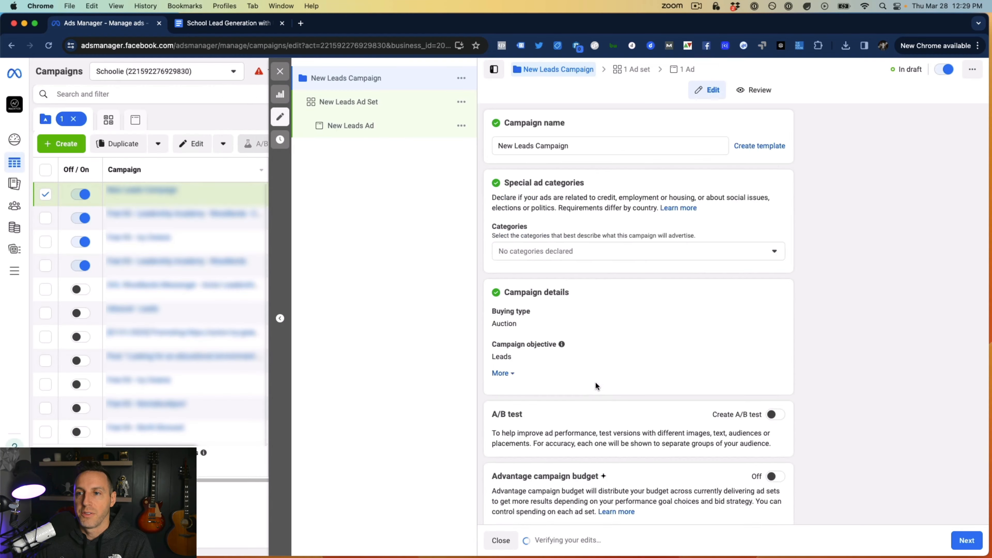
# Rename the new campaign as "Leads Campaign".
pyautogui.moveTo(515, 146); pyautogui.dragTo(464, 147)
pyautogui.press('BackSpace')
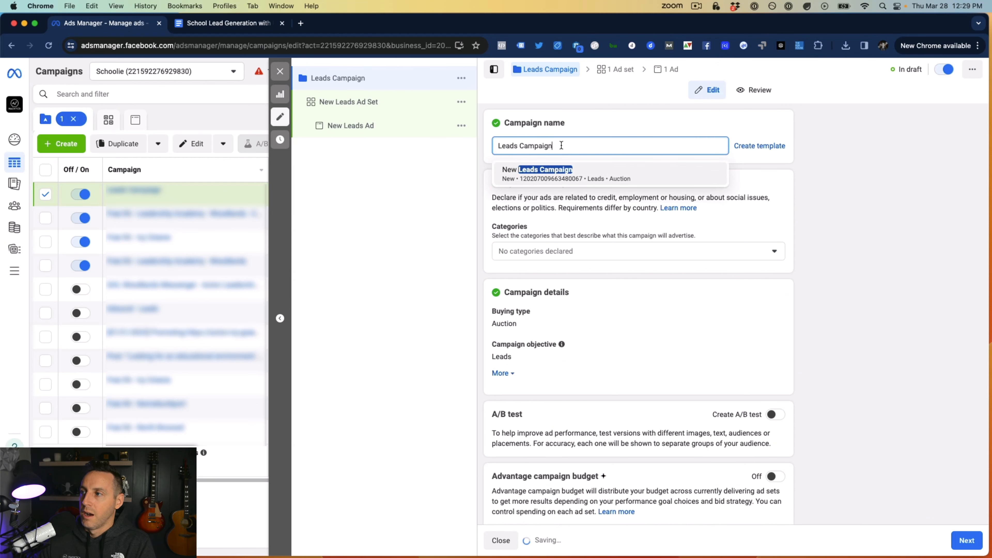
pyautogui.click(481, 195)
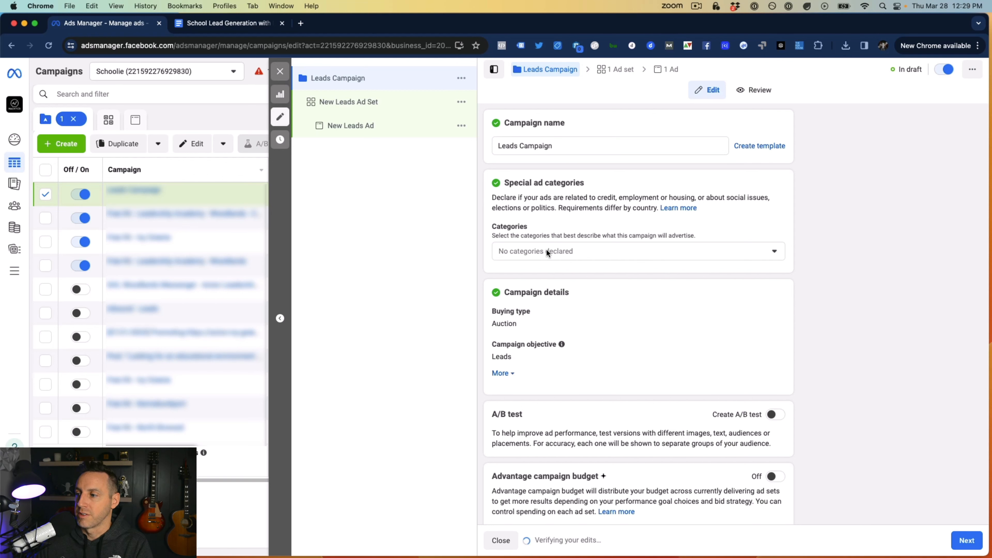
# Expand the additional campaign details and turn on Advantage campaign budget for the Leads Campaign.
pyautogui.scroll(-1, 546, 251)
pyautogui.click(504, 358)
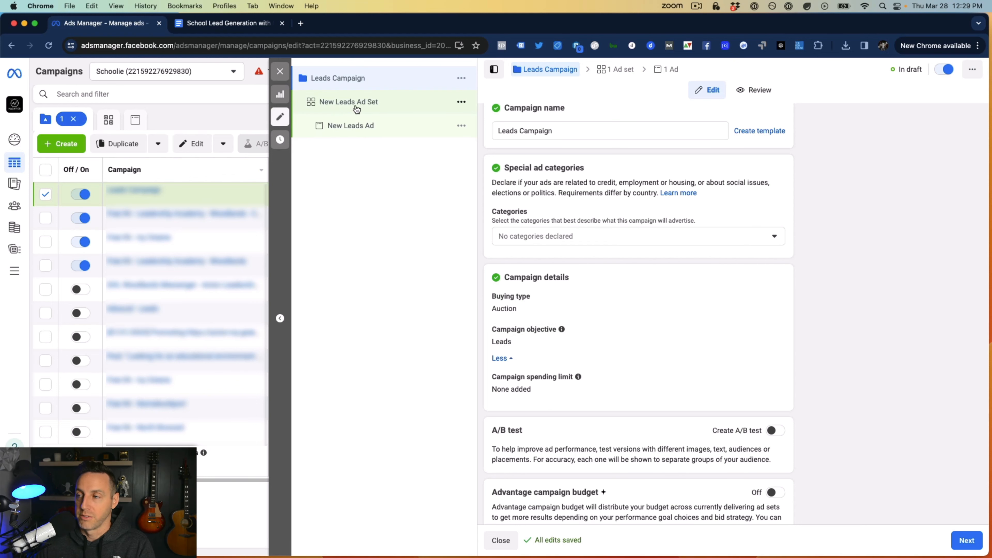
pyautogui.scroll(-1, 557, 292)
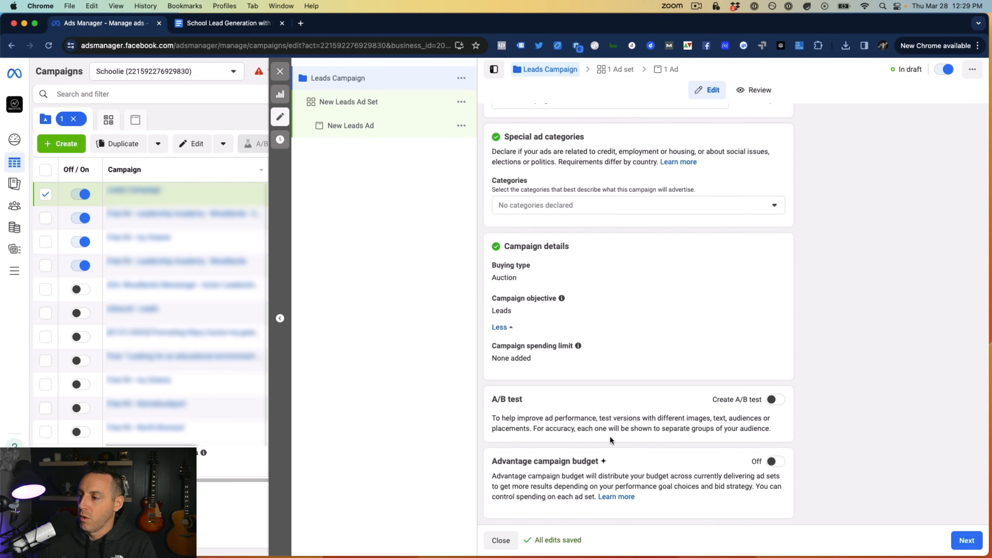
pyautogui.click(776, 462)
pyautogui.scroll(-5, 639, 358)
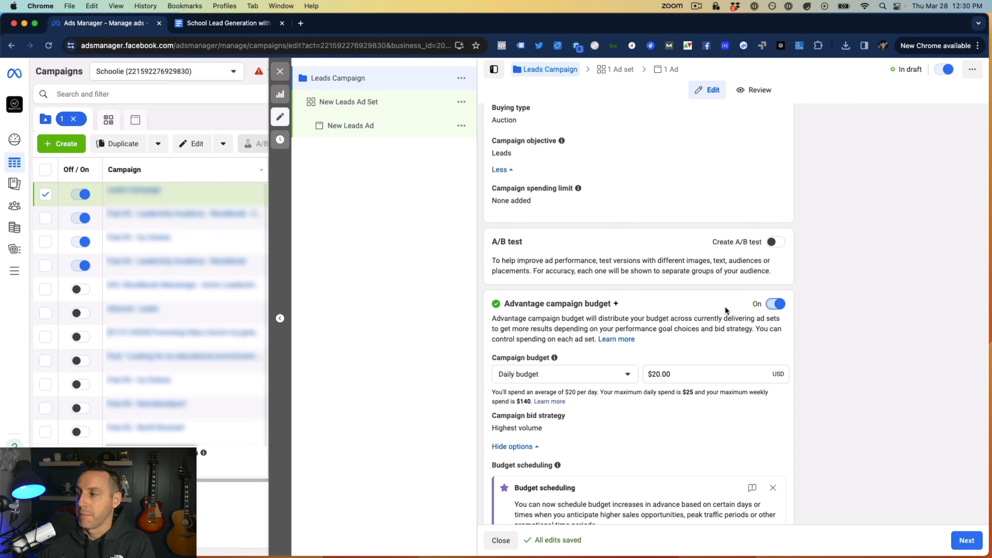
pyautogui.scroll(-3, 703, 308)
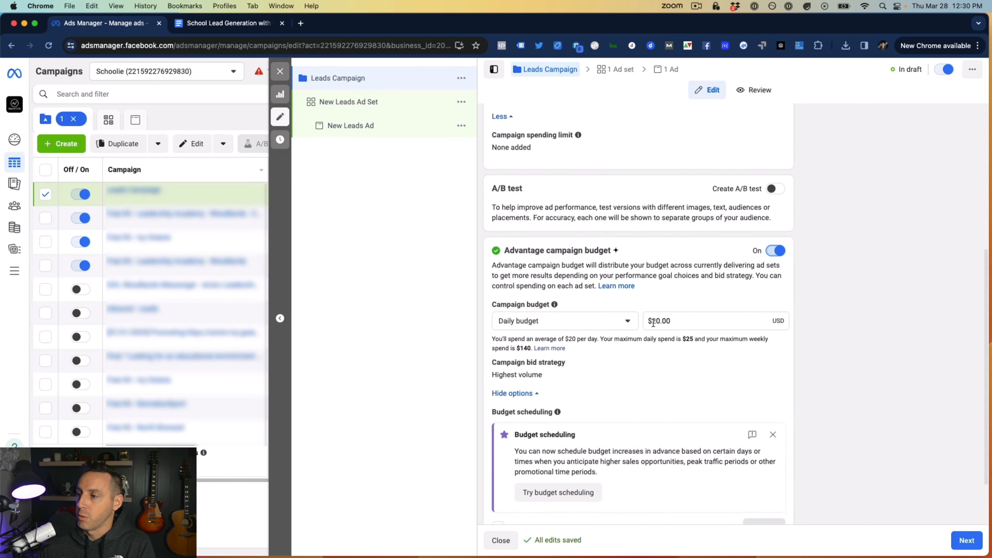
# Continue from the campaign settings to the ad set and set its conversion location to Website.
pyautogui.scroll(-3, 667, 258)
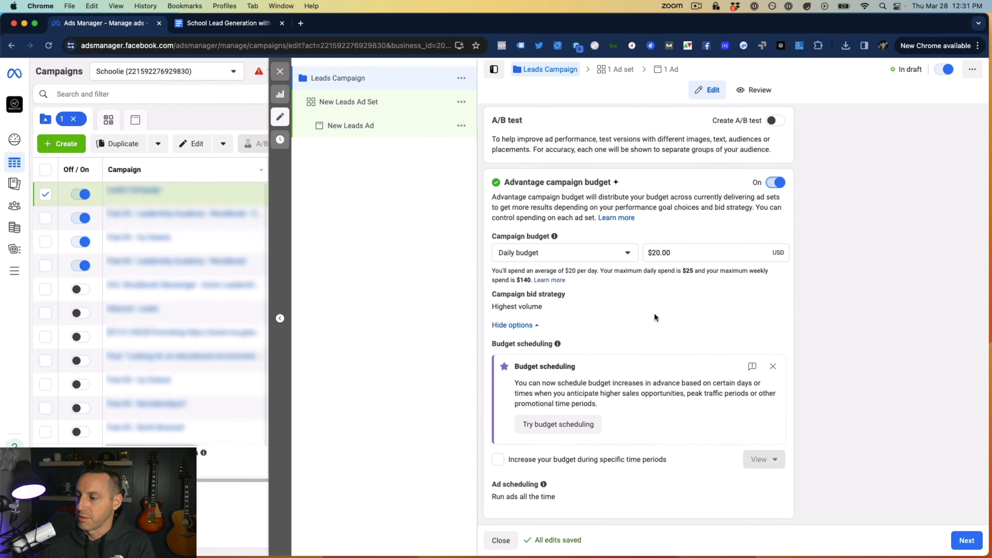
pyautogui.click(963, 541)
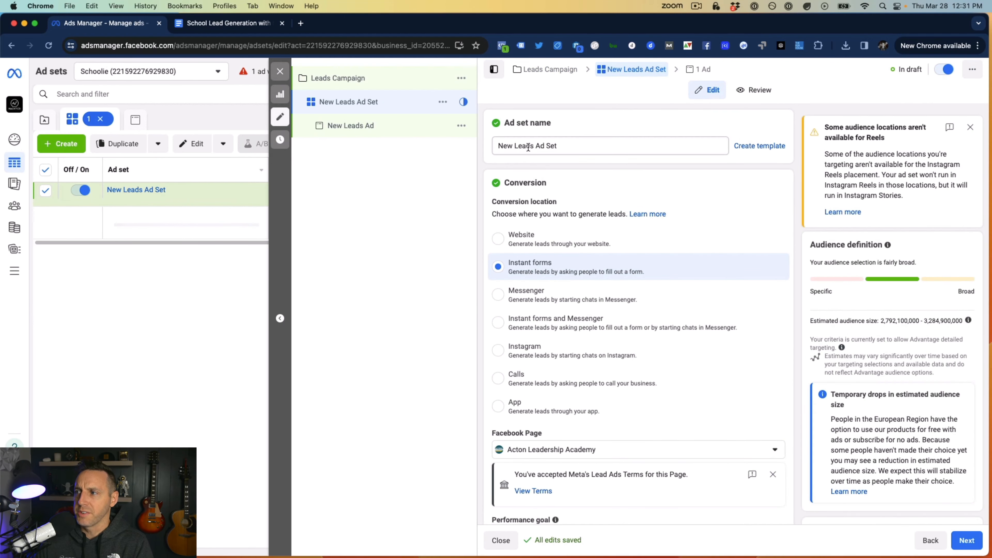
pyautogui.tripleClick(528, 147)
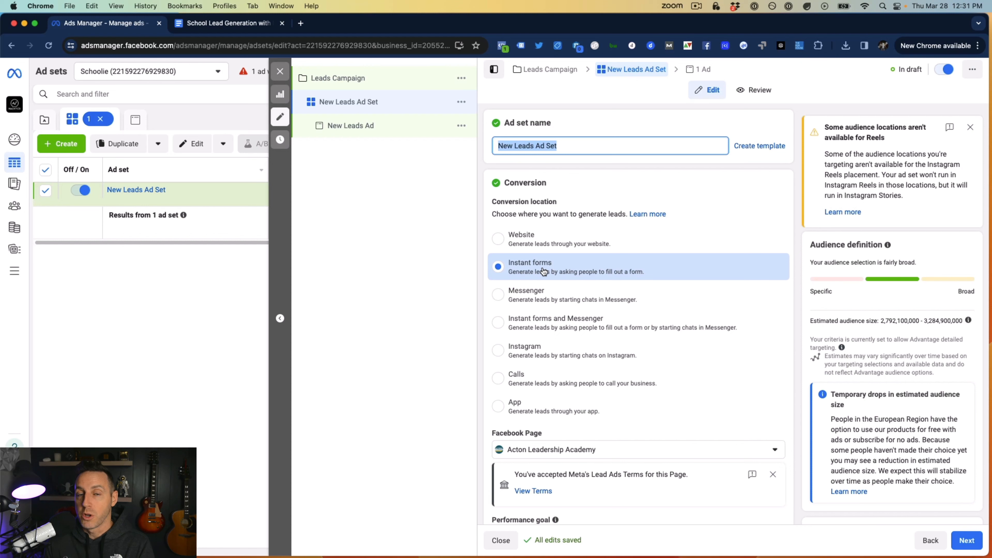
pyautogui.click(533, 242)
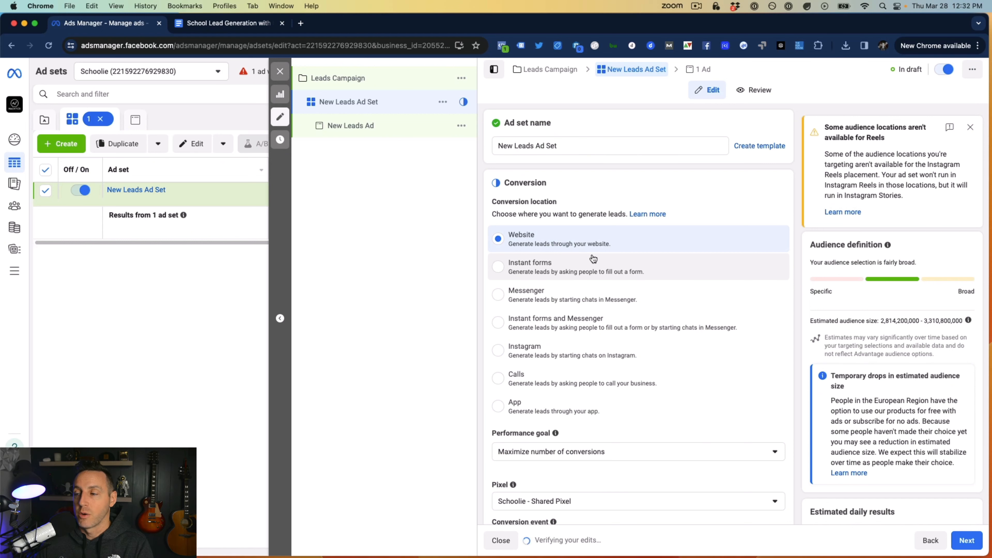
# Choose Lead as the conversion event for the Schoolie - Shared Pixel.
pyautogui.scroll(-5, 590, 260)
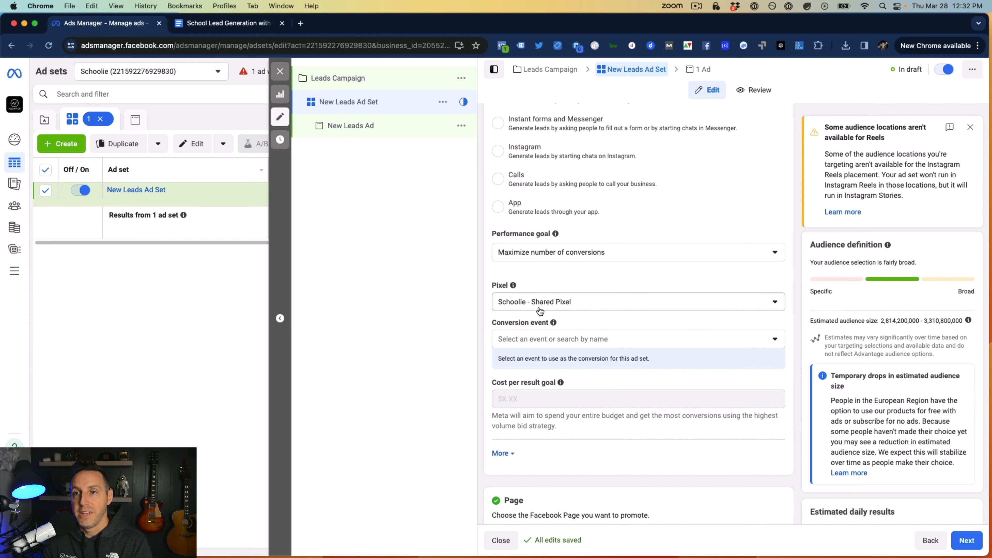
pyautogui.click(566, 343)
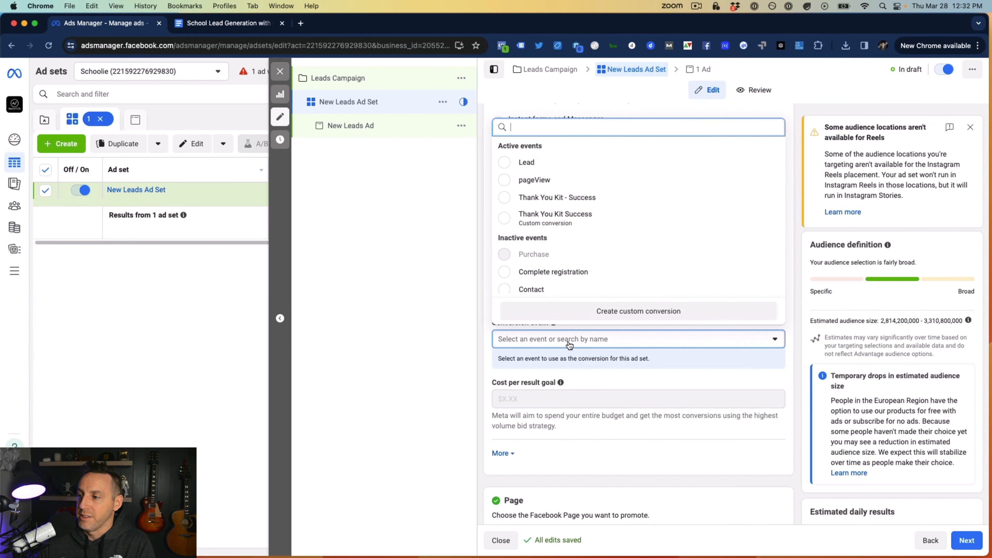
pyautogui.click(507, 164)
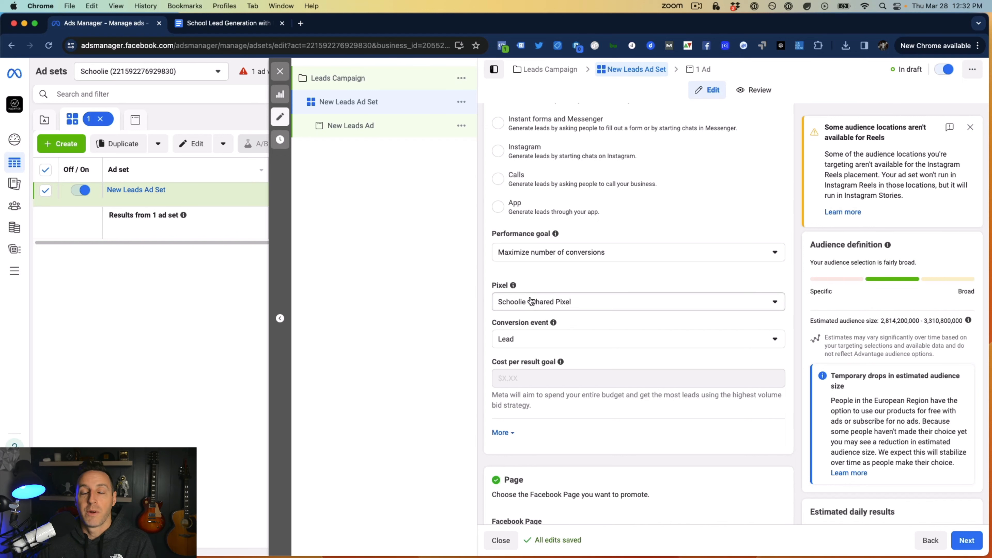
# Select Schoolie.io as the Facebook Page to promote and accept Meta's Lead Ads Terms for it.
pyautogui.scroll(-2, 523, 299)
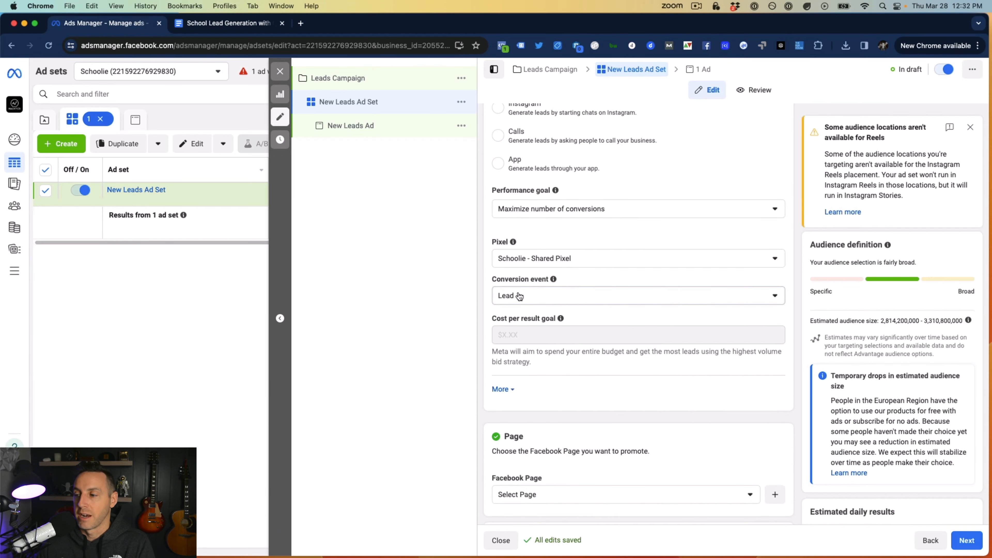
pyautogui.scroll(-8, 519, 296)
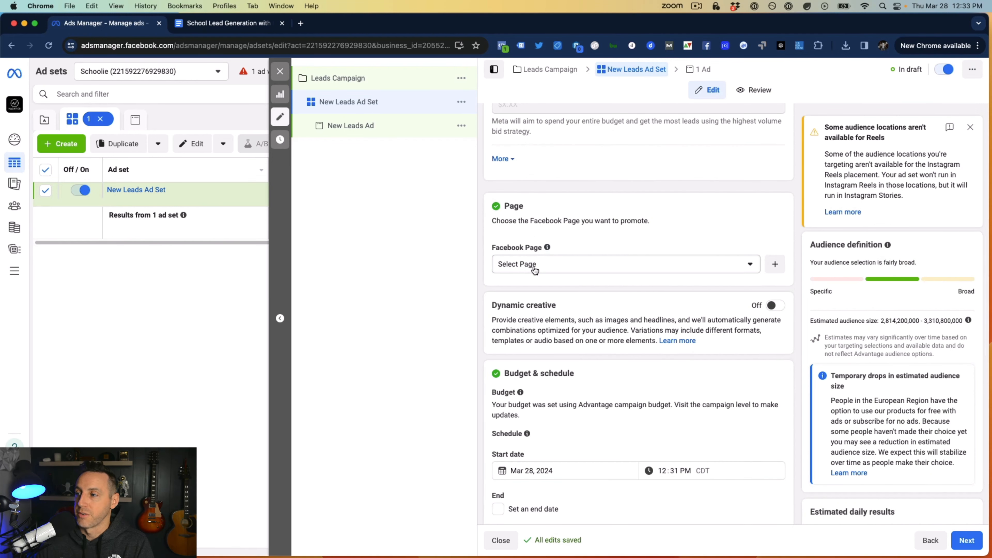
pyautogui.click(535, 270)
pyautogui.write('sc')
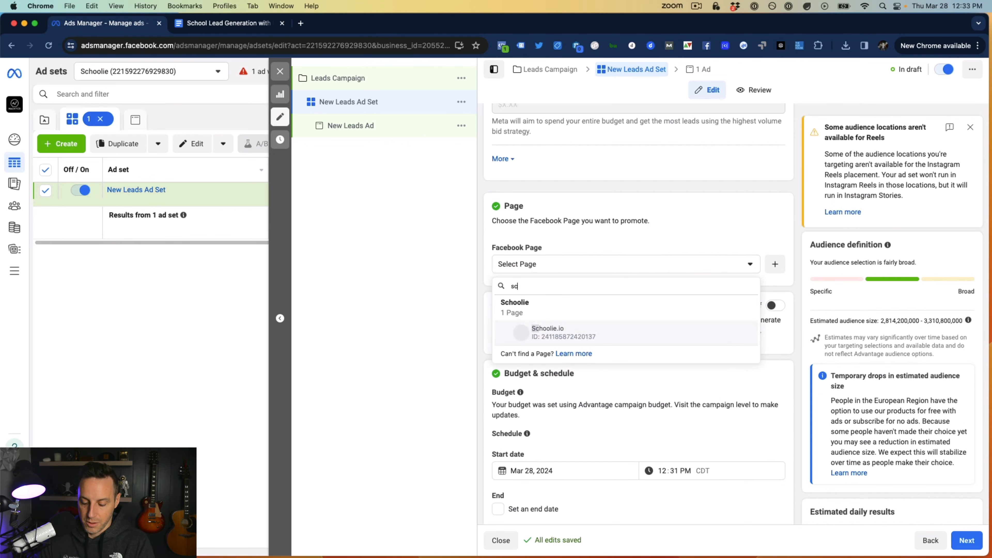
pyautogui.write('hoo')
pyautogui.click(526, 338)
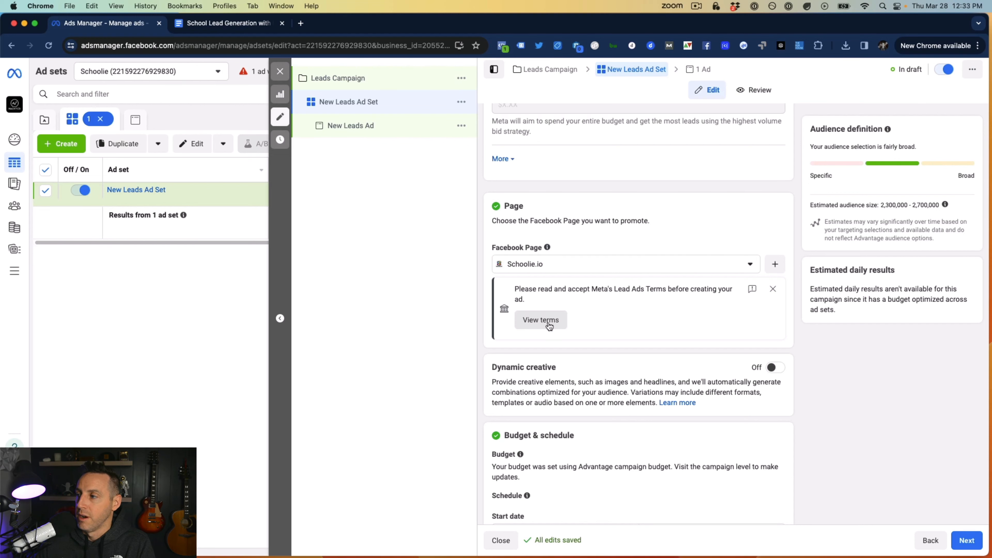
pyautogui.click(548, 322)
pyautogui.click(625, 393)
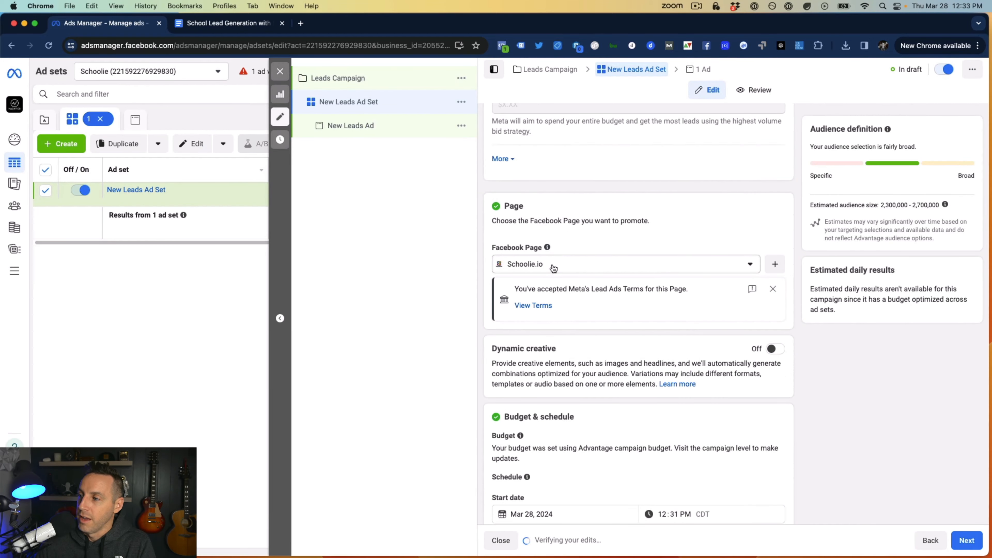
# Remove Puerto Rico from the ad set's audience locations.
pyautogui.scroll(-3, 553, 268)
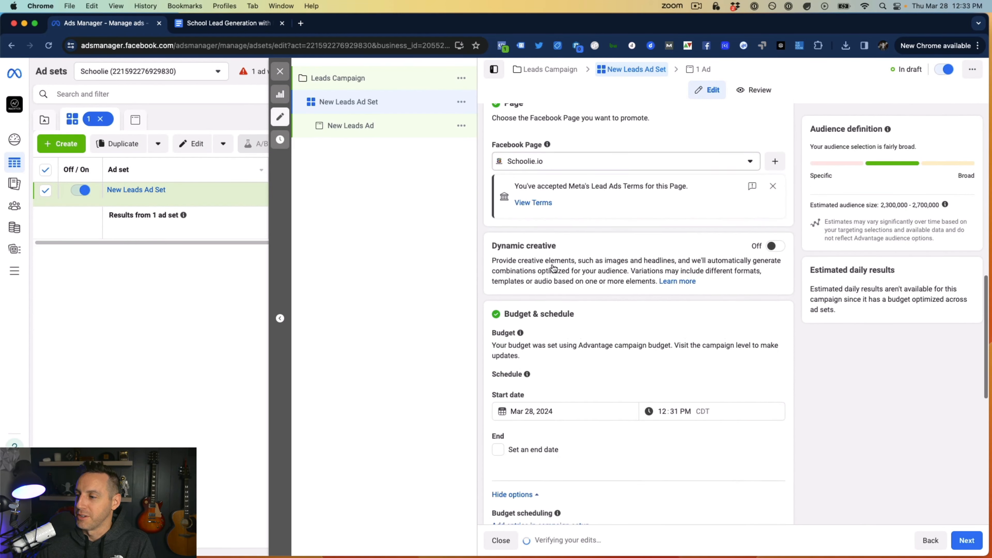
pyautogui.scroll(-5, 552, 265)
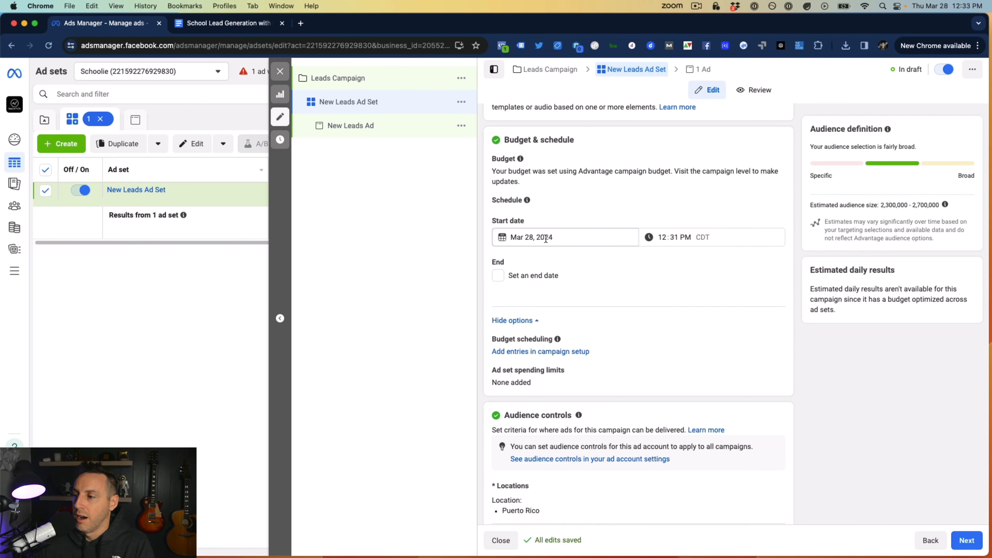
pyautogui.scroll(-3, 546, 238)
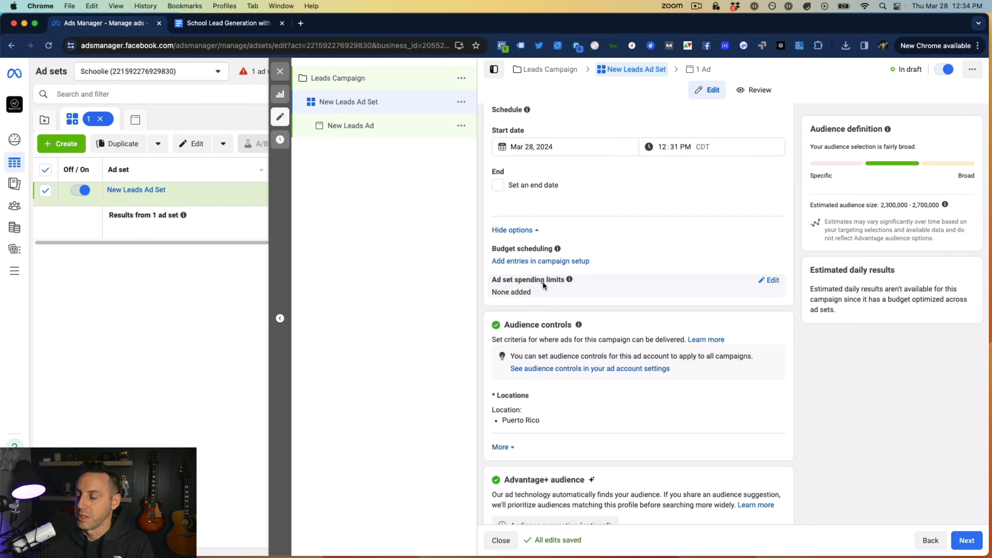
pyautogui.scroll(-3, 543, 281)
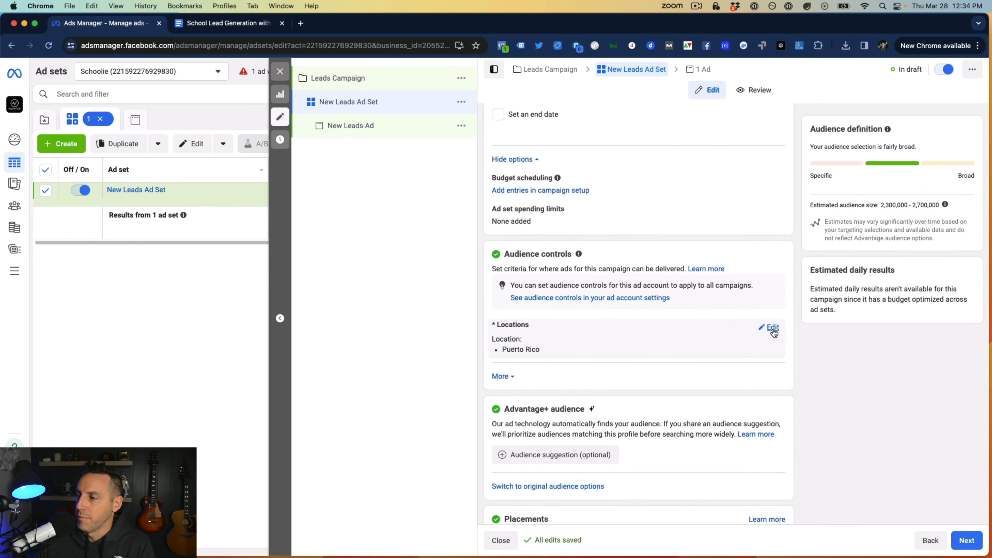
pyautogui.click(743, 329)
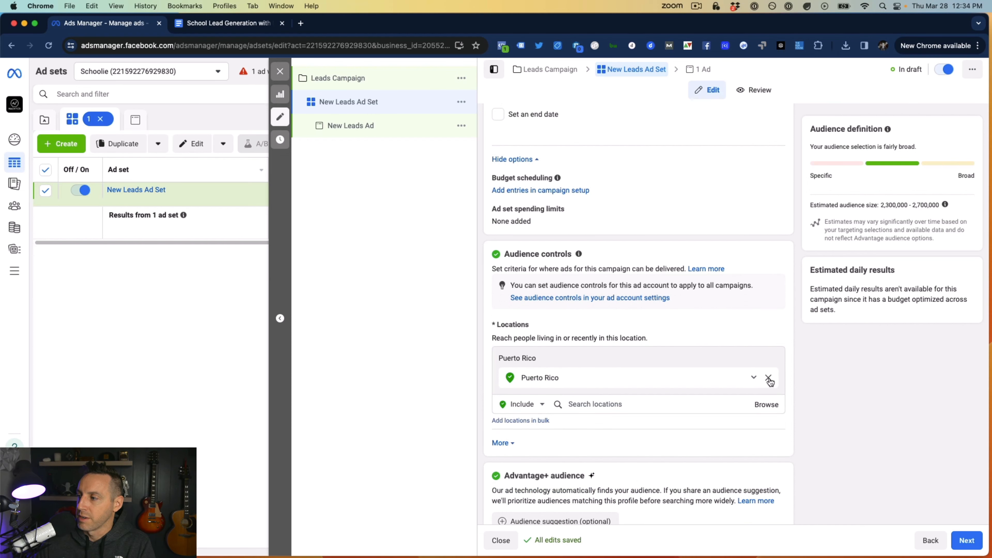
pyautogui.click(765, 379)
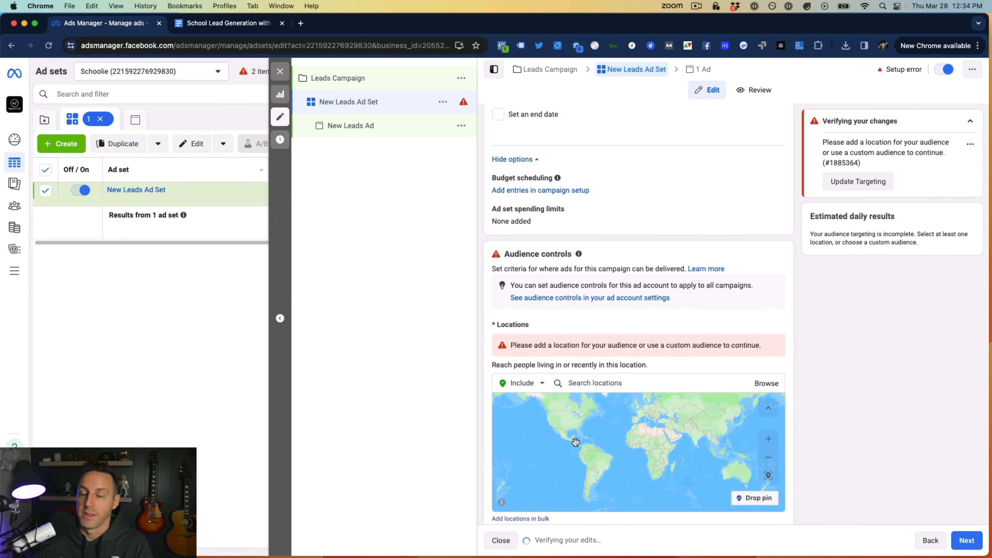
# Search for "Lincoln Nebraska" and add Lincoln, Nebraska as an included audience location.
pyautogui.click(598, 385)
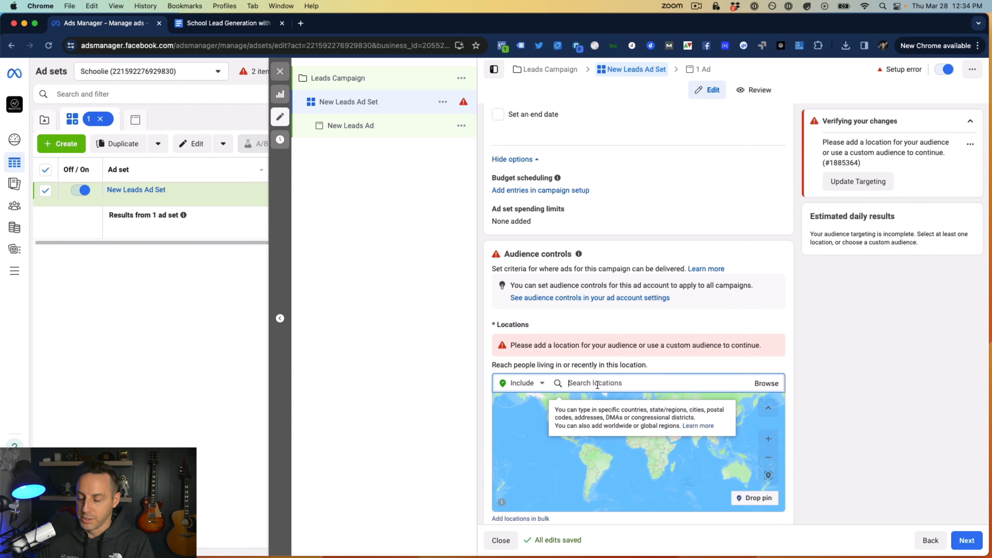
pyautogui.write('linco')
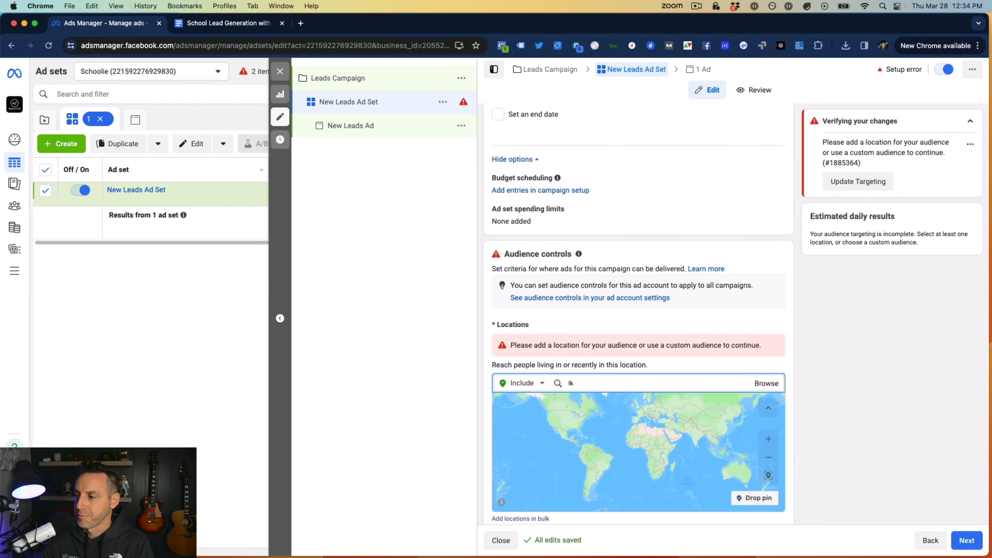
pyautogui.write('ln ne')
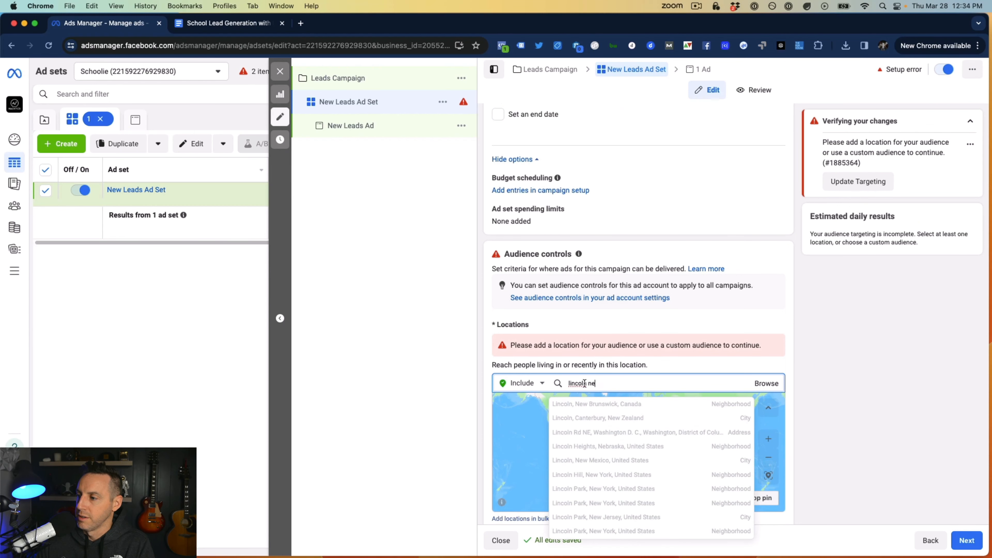
pyautogui.tripleClick(603, 384)
pyautogui.write('Ln')
pyautogui.press('BackSpace')
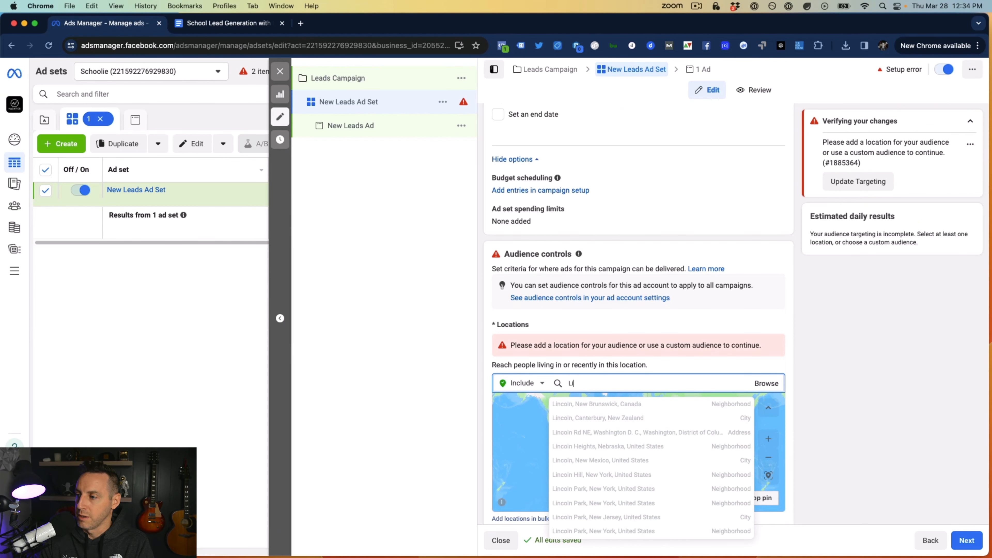
pyautogui.write('incoln Nebraska')
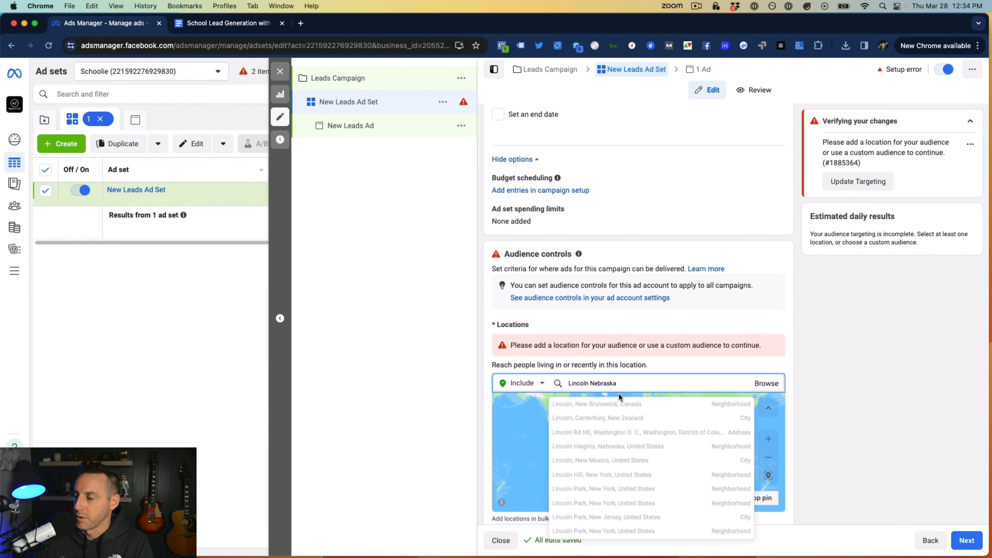
pyautogui.press('Return')
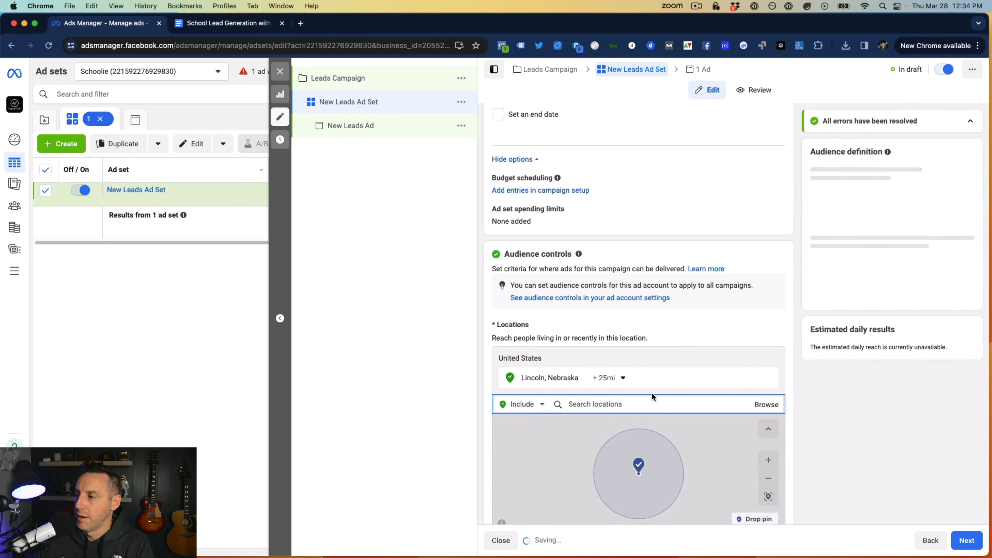
# Reduce the targeting radius around Lincoln, Nebraska to 10 miles.
pyautogui.scroll(-2, 644, 391)
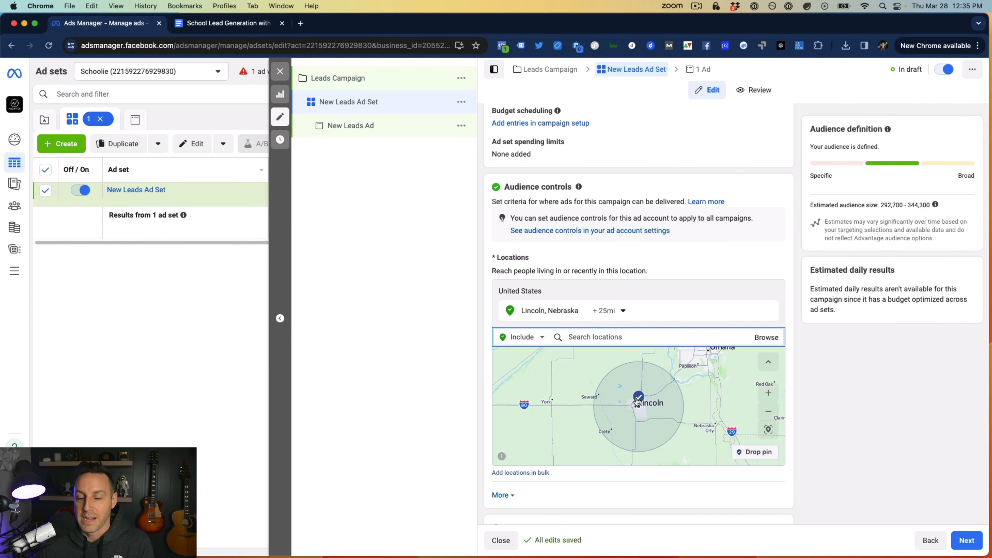
pyautogui.click(623, 312)
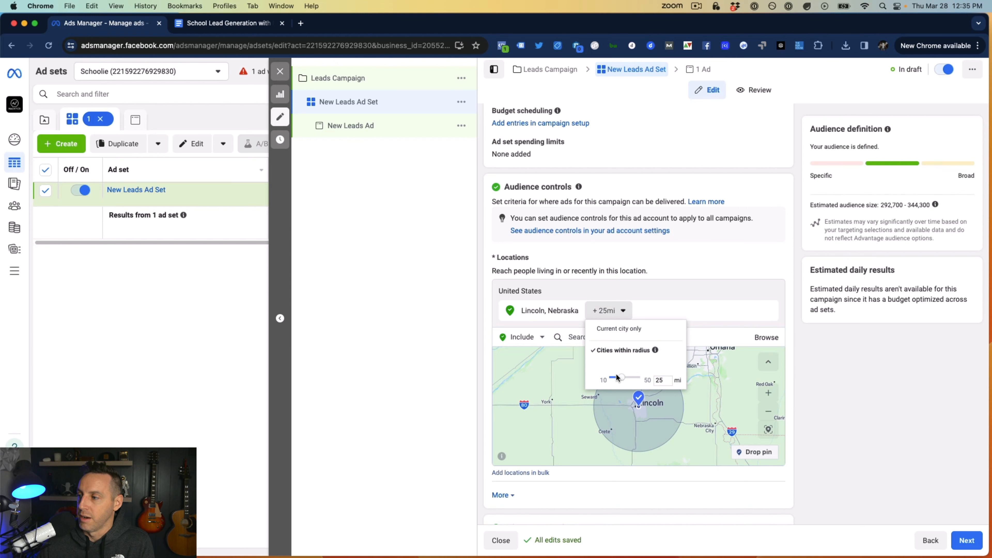
pyautogui.moveTo(622, 379); pyautogui.dragTo(606, 379)
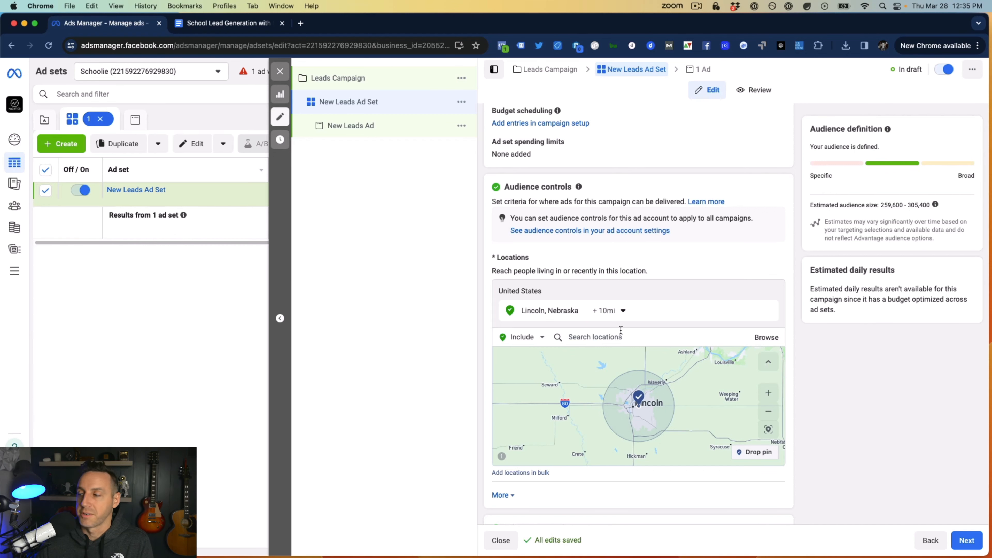
# Set the targeting radius around Lincoln, Nebraska to 15 miles.
pyautogui.click(624, 311)
pyautogui.moveTo(611, 381); pyautogui.dragTo(618, 378)
pyautogui.click(702, 343)
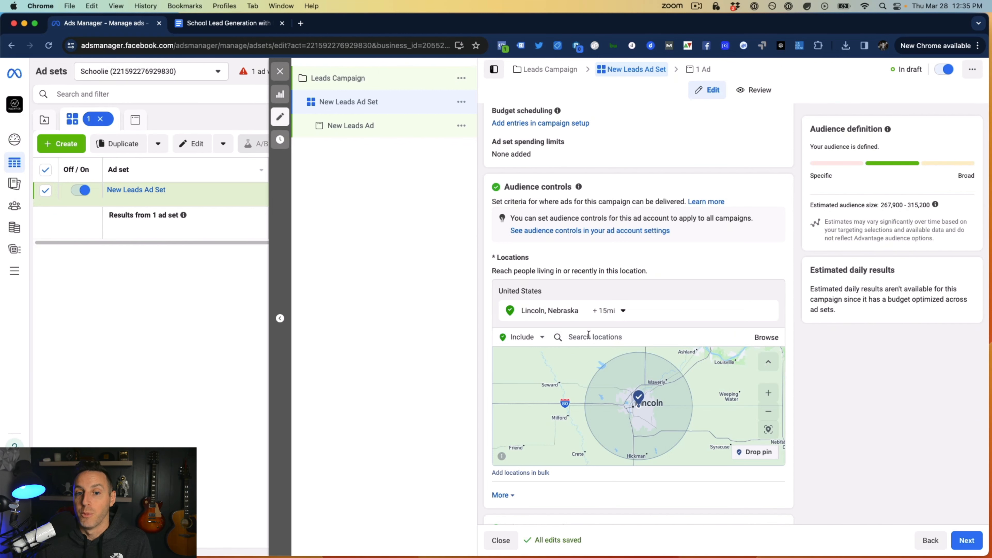
# Switch the ad set from Advantage+ audience to the original audience options.
pyautogui.scroll(-5, 610, 292)
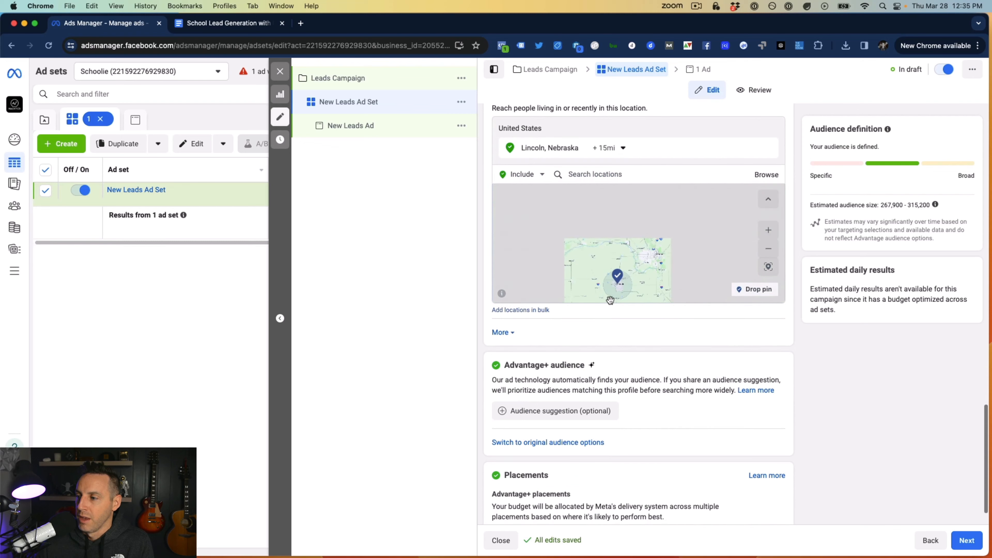
pyautogui.scroll(-1, 663, 370)
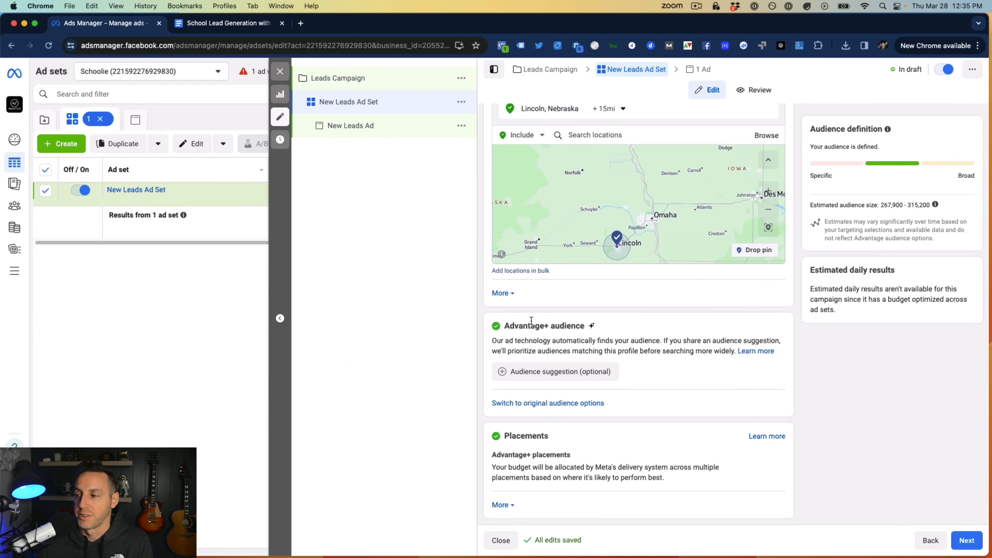
pyautogui.click(548, 403)
# Set the audience age range to 30–55 and open the gender options for editing.
pyautogui.scroll(-10, 593, 317)
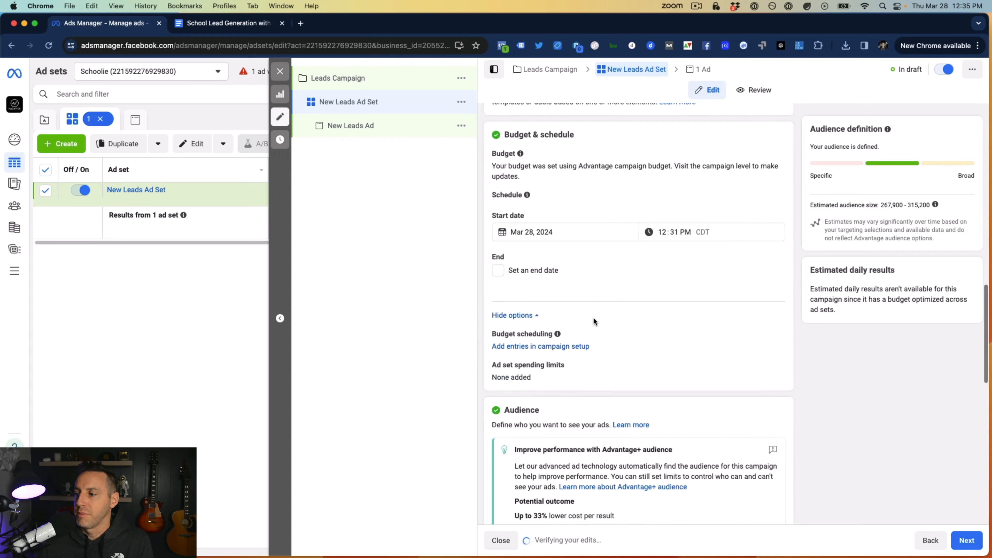
pyautogui.scroll(-5, 597, 313)
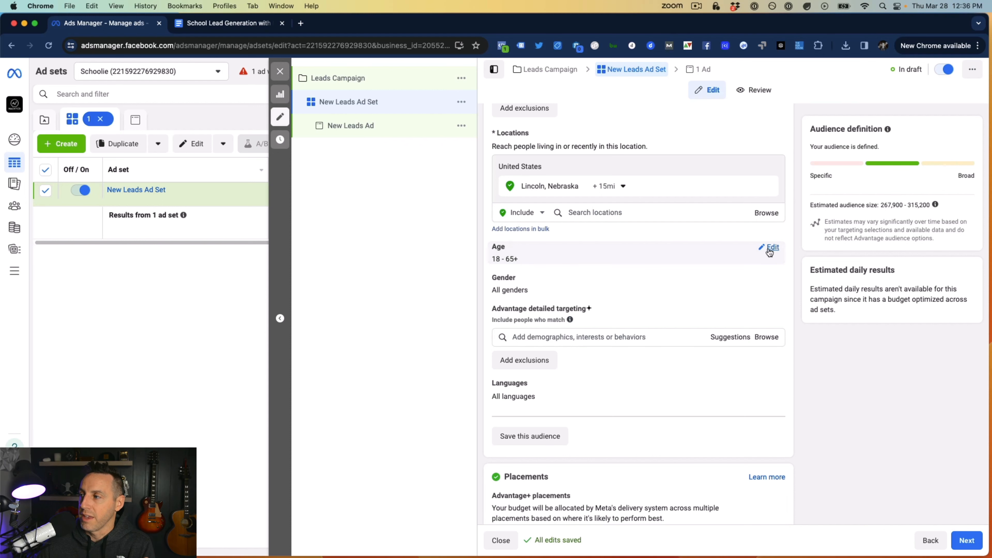
pyautogui.click(777, 247)
pyautogui.click(515, 263)
pyautogui.scroll(-4, 529, 377)
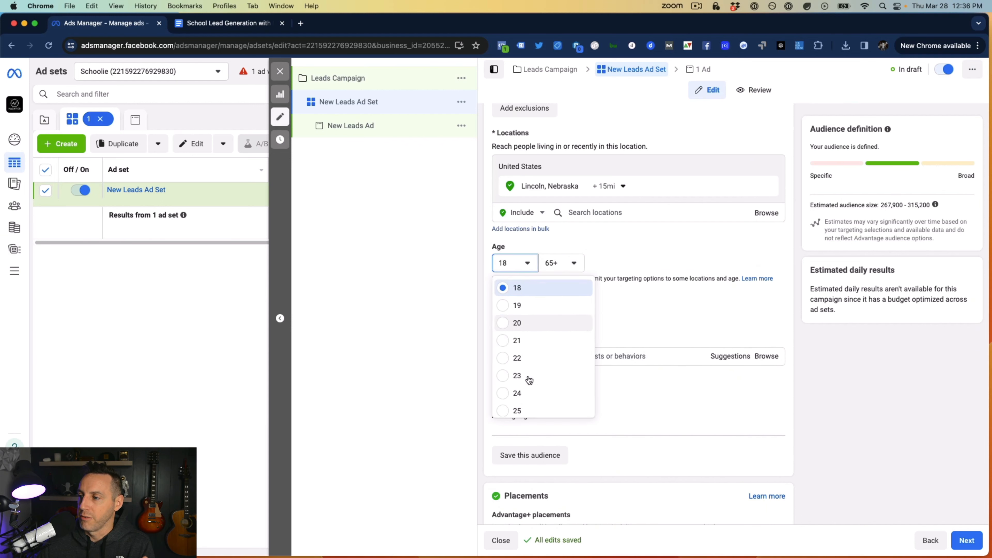
pyautogui.scroll(-3, 530, 377)
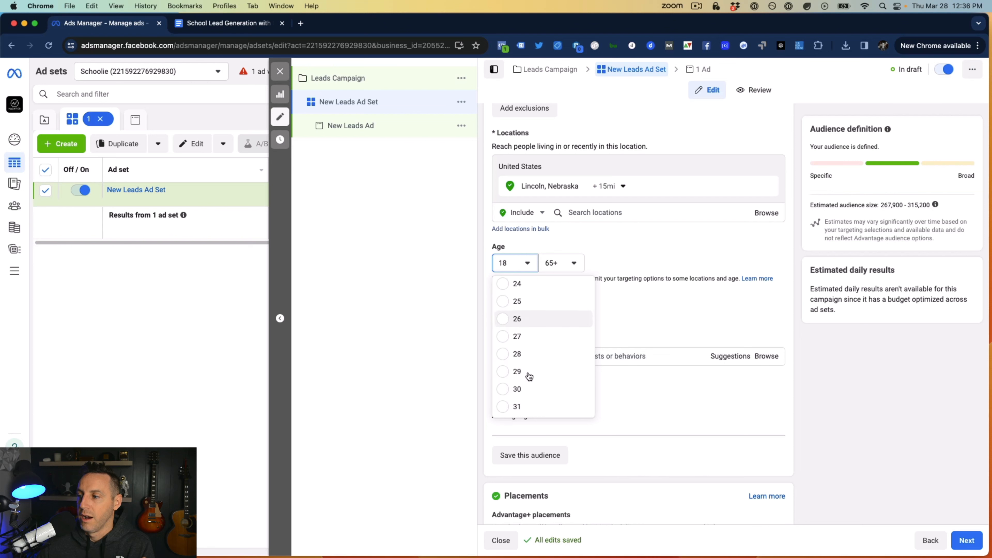
pyautogui.click(502, 389)
pyautogui.click(552, 267)
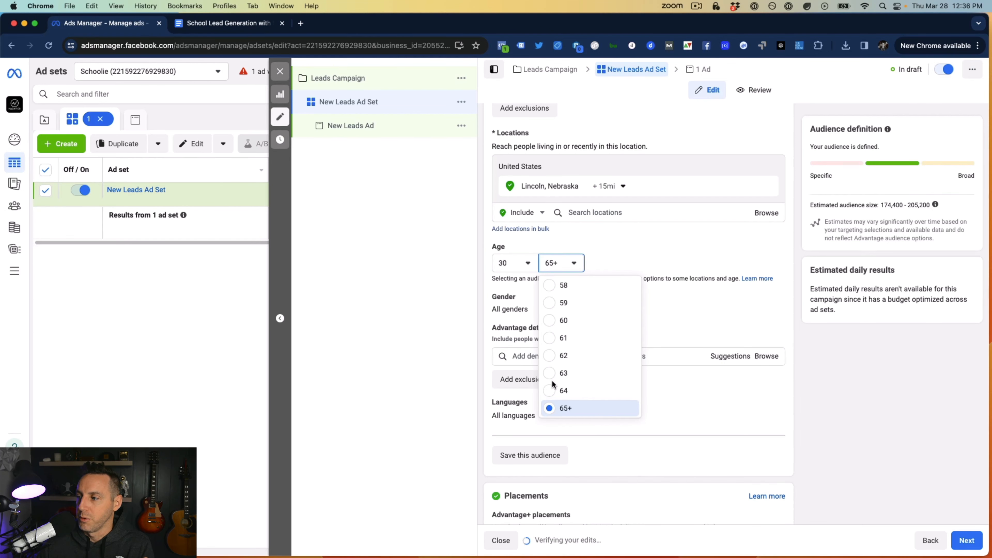
pyautogui.scroll(3, 561, 334)
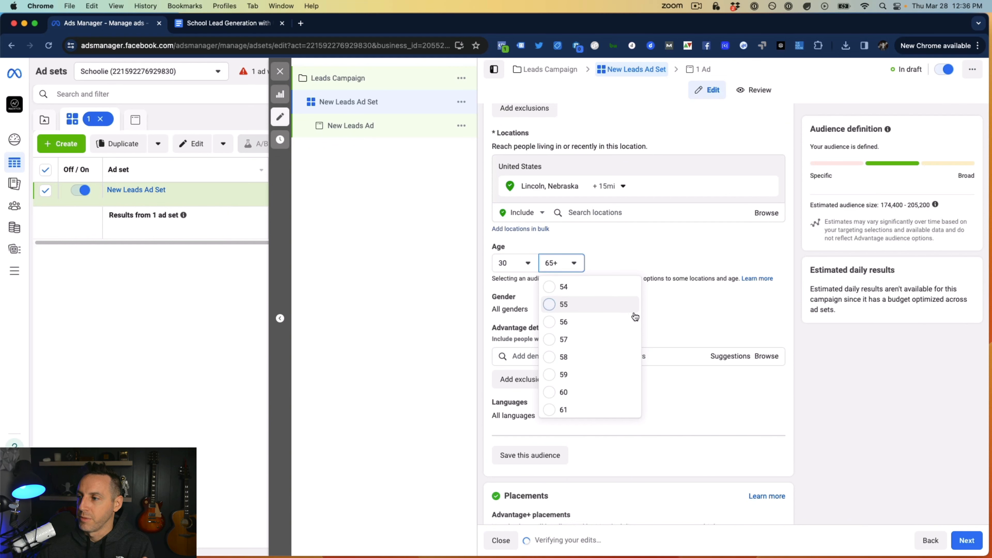
pyautogui.click(547, 305)
pyautogui.click(776, 301)
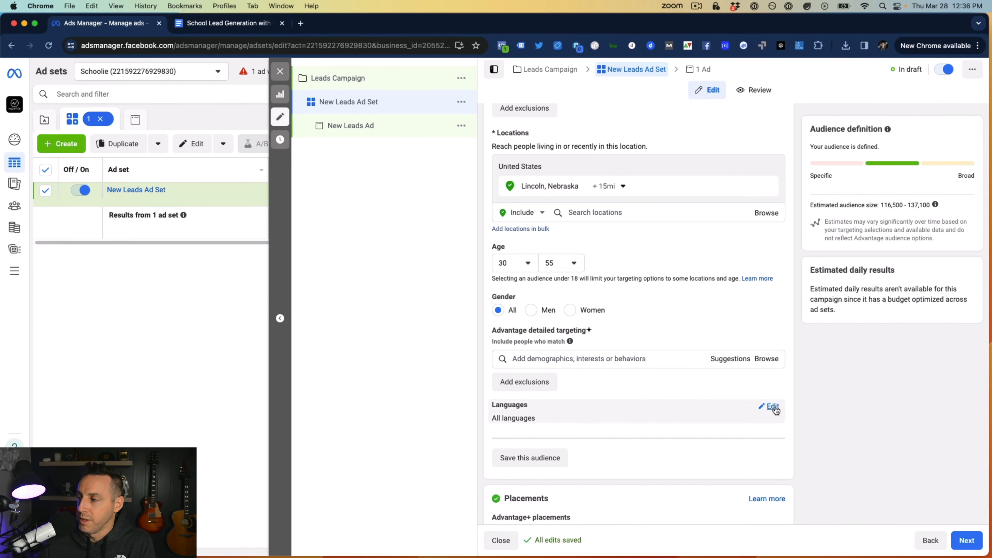
# Restrict the audience languages to English (All) and check the estimated audience size.
pyautogui.click(771, 407)
pyautogui.click(558, 422)
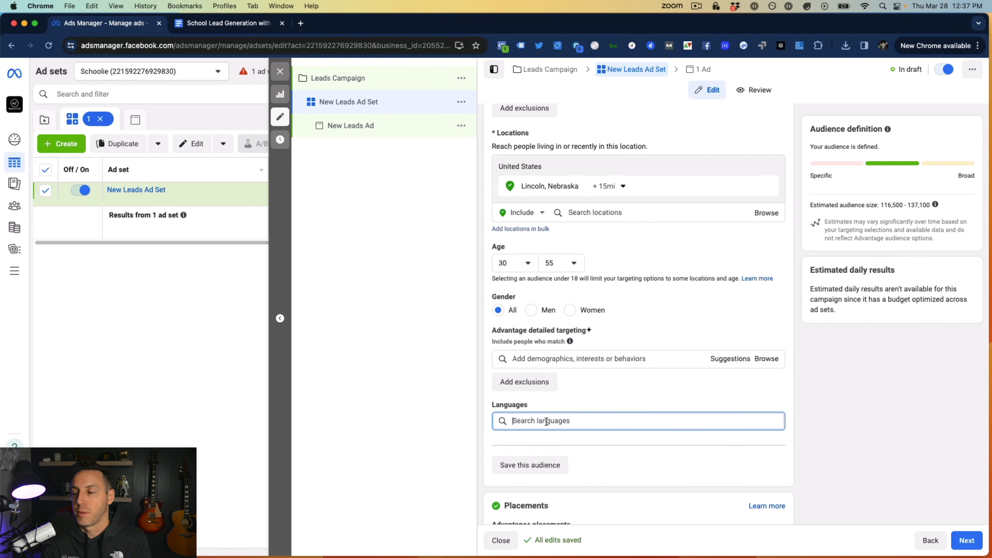
pyautogui.write('english')
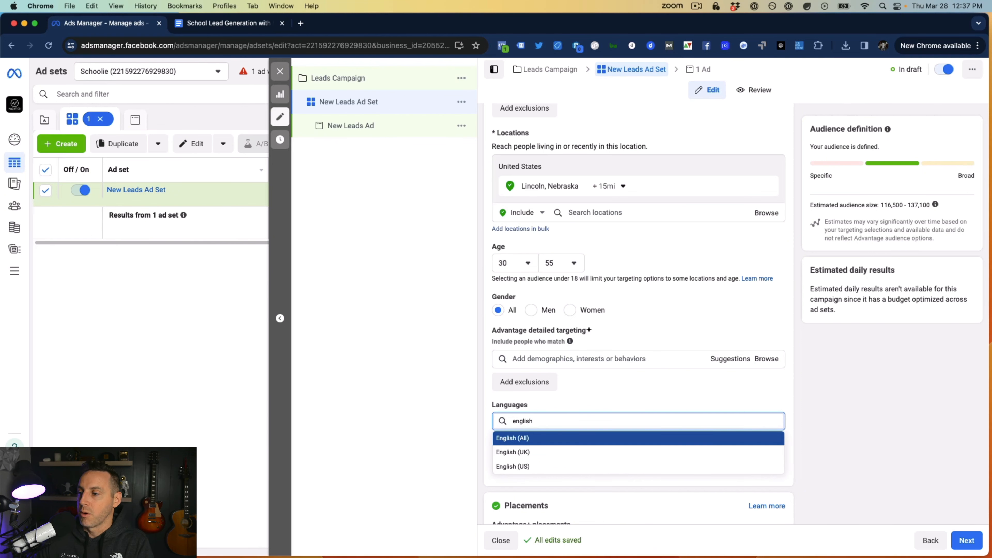
pyautogui.click(545, 437)
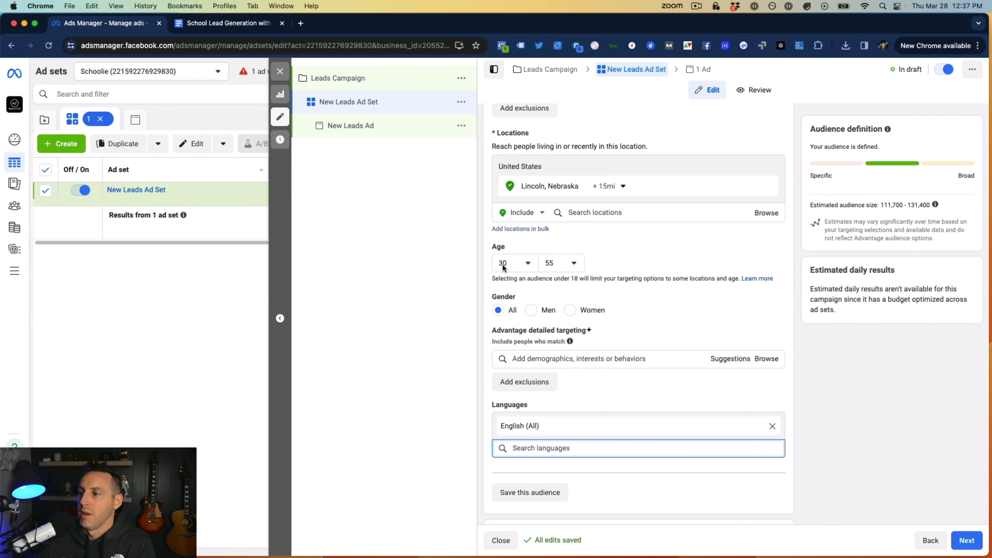
pyautogui.scroll(2, 555, 268)
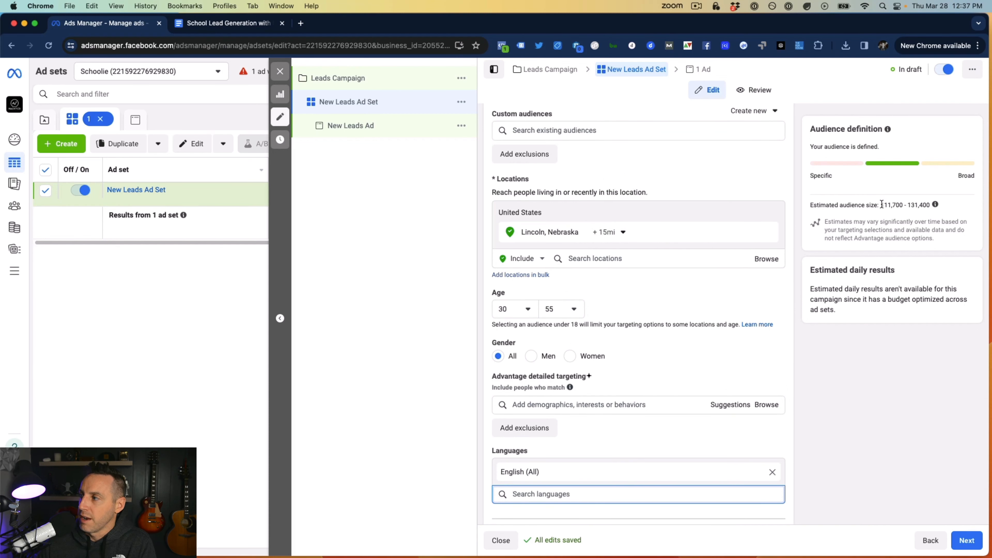
pyautogui.moveTo(881, 205); pyautogui.dragTo(931, 205)
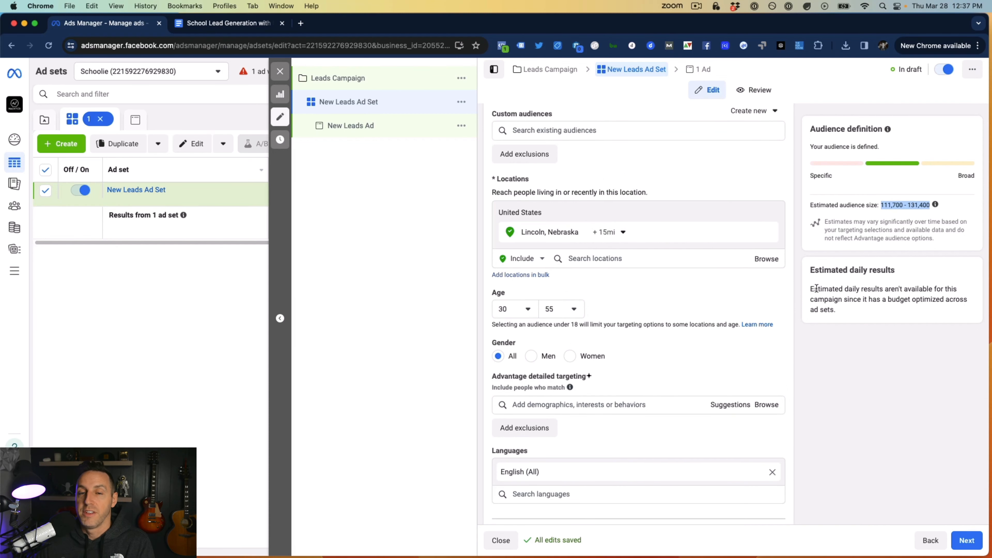
pyautogui.click(637, 343)
# Add detailed targeting for parents with preschoolers (03-05 years), early school-age children (06-08 years) and preteens (09-12 years).
pyautogui.scroll(-4, 650, 322)
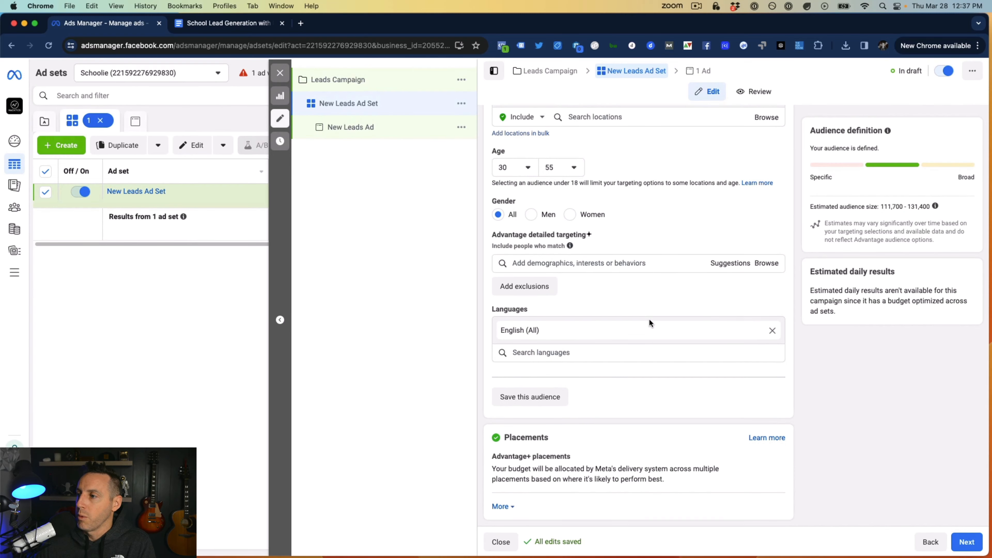
pyautogui.click(561, 261)
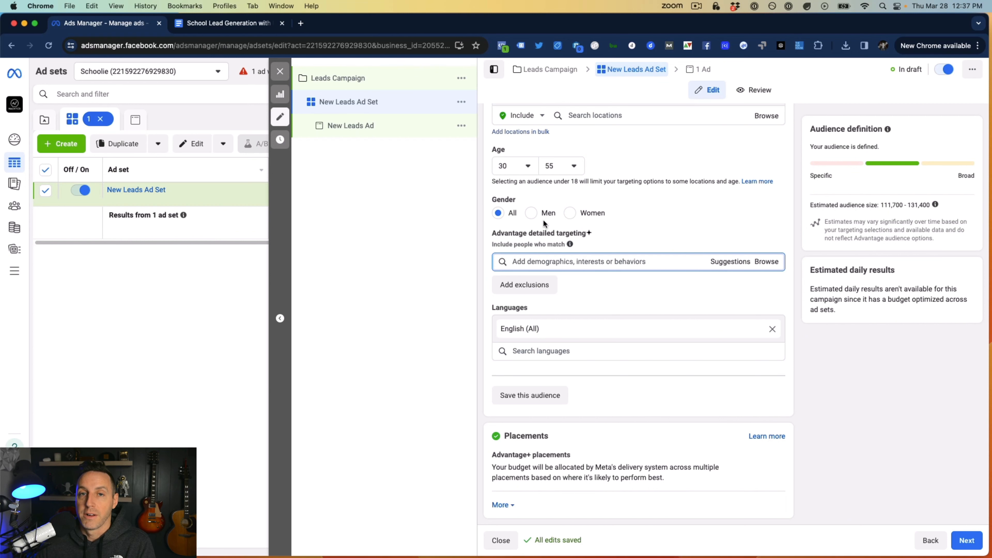
pyautogui.click(766, 262)
pyautogui.click(527, 283)
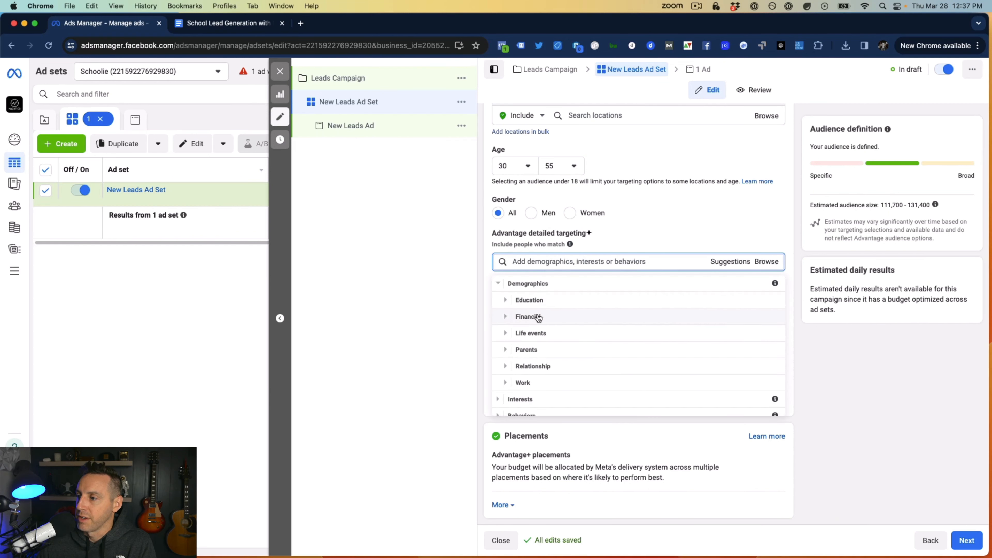
pyautogui.click(532, 349)
pyautogui.click(550, 343)
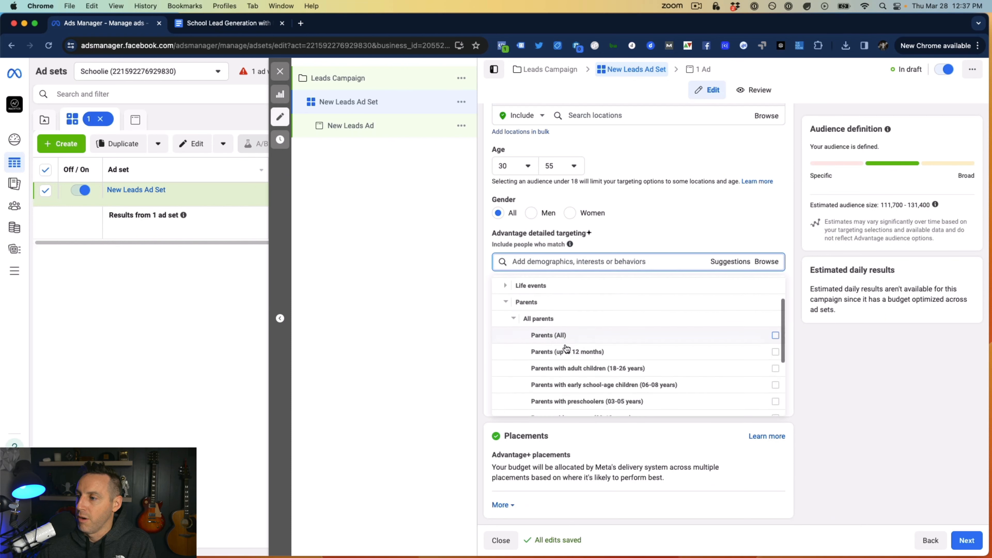
pyautogui.scroll(-2, 566, 347)
pyautogui.scroll(-1, 568, 346)
pyautogui.moveTo(570, 344)
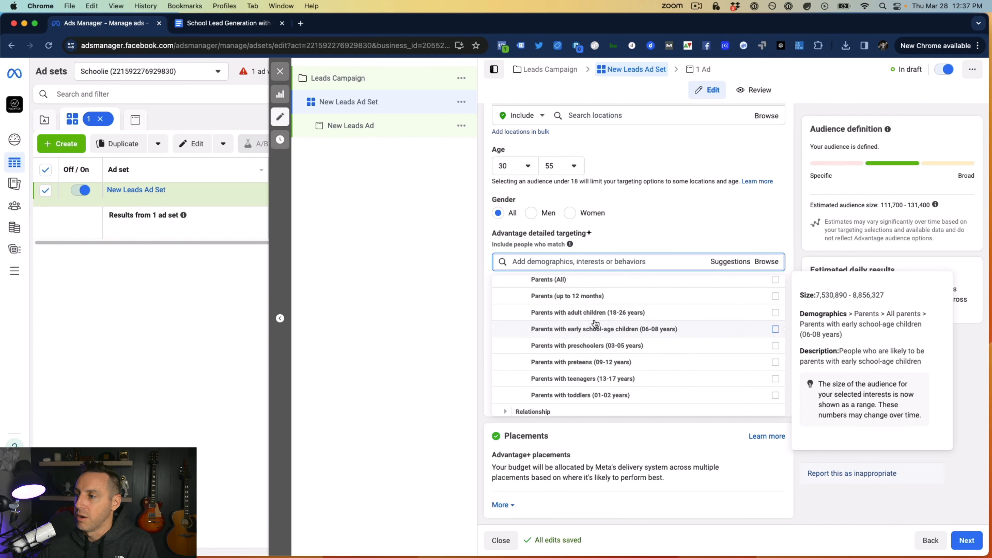
pyautogui.click(775, 346)
pyautogui.click(775, 329)
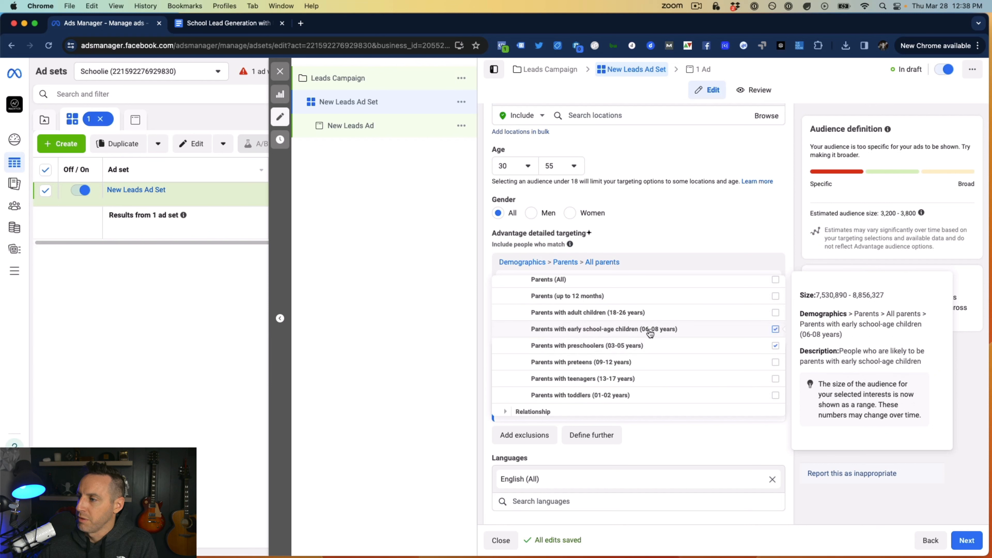
pyautogui.click(776, 362)
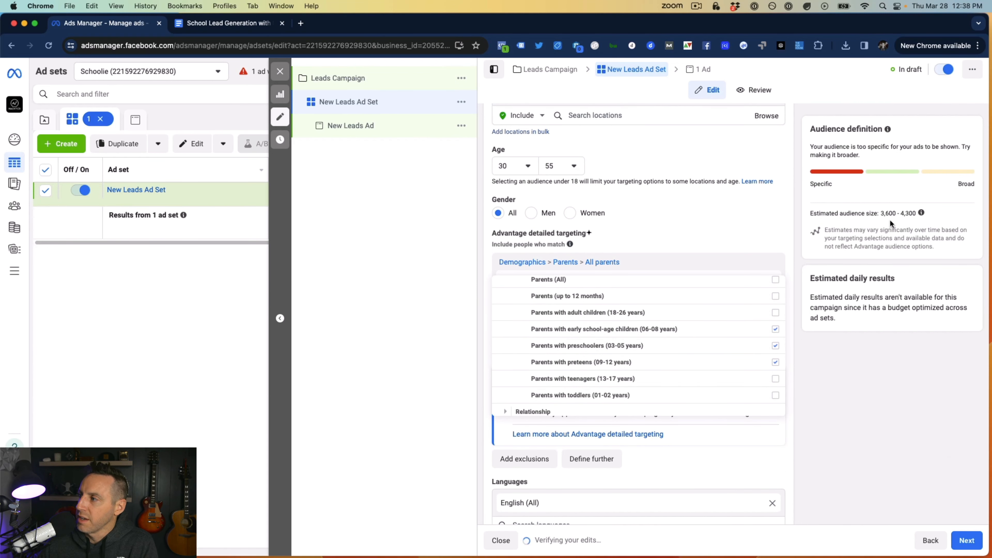
# Examine the estimated audience size and the selected parent demographics in the detailed targeting.
pyautogui.moveTo(880, 213); pyautogui.dragTo(917, 213)
pyautogui.click(801, 273)
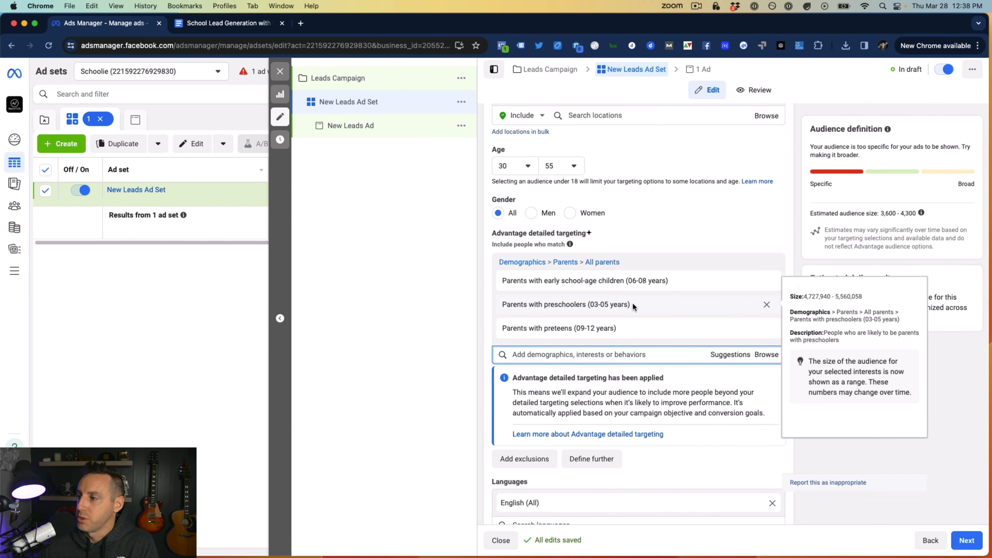
pyautogui.moveTo(585, 291)
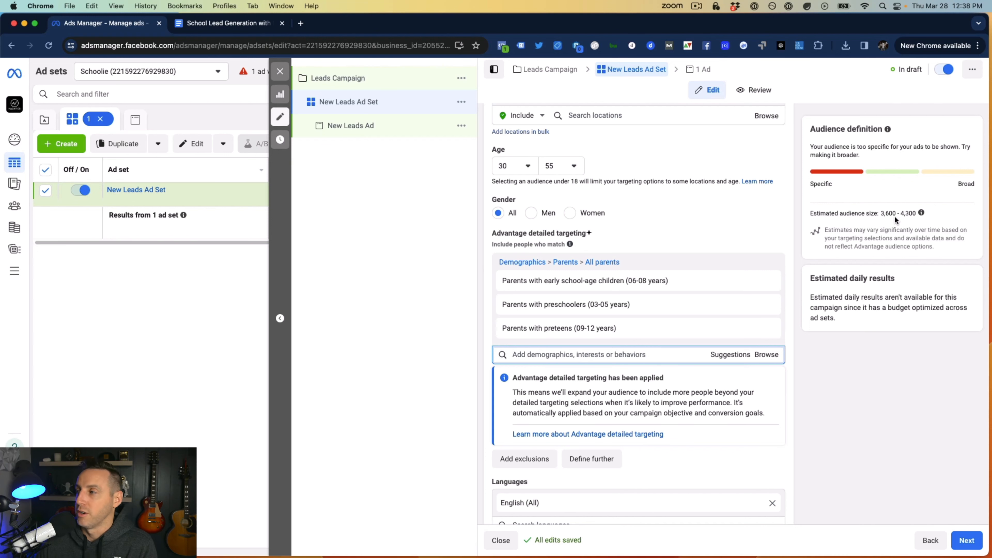
pyautogui.scroll(1, 892, 211)
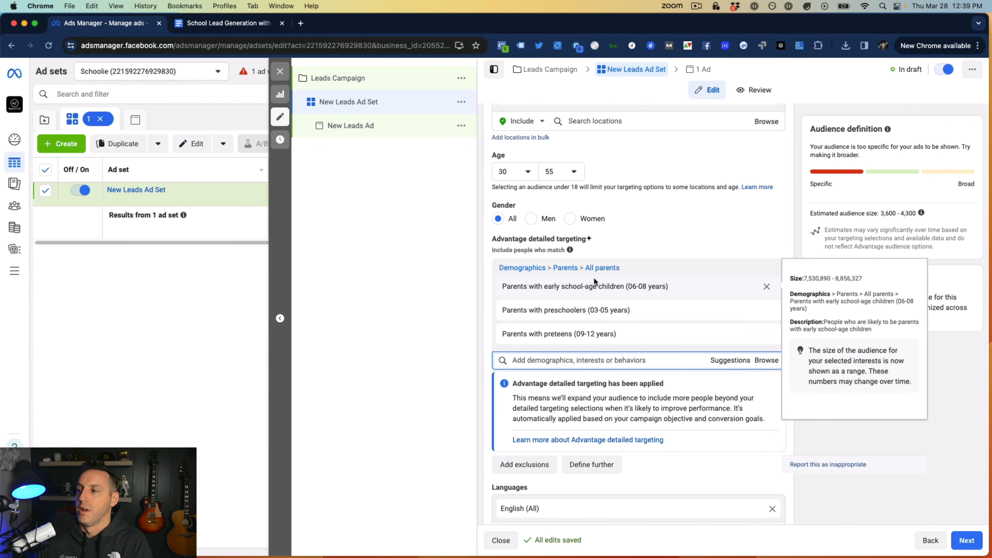
pyautogui.click(802, 437)
# Switch the ad set to manual placements and exclude the Audience network and Messenger platforms.
pyautogui.scroll(-5, 776, 412)
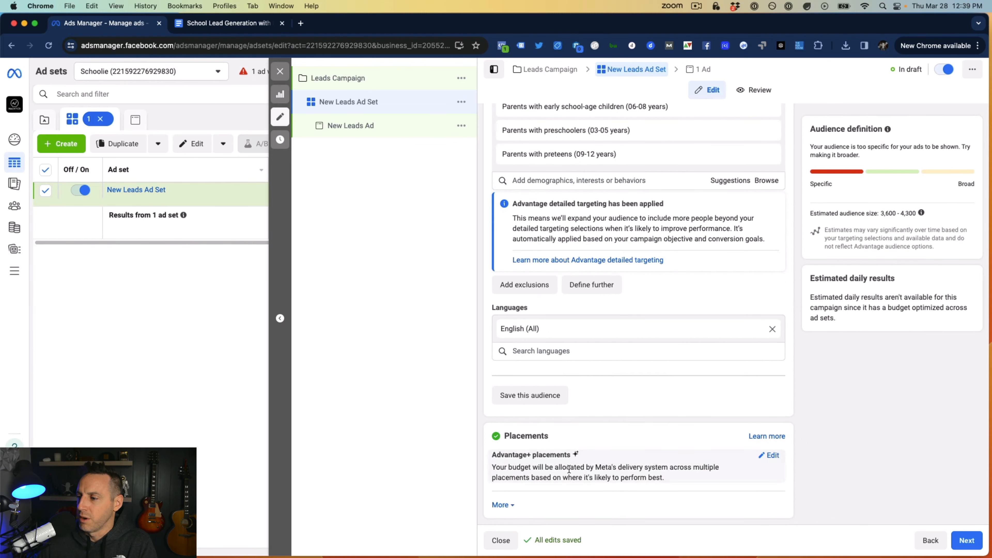
pyautogui.click(502, 505)
pyautogui.scroll(-4, 616, 457)
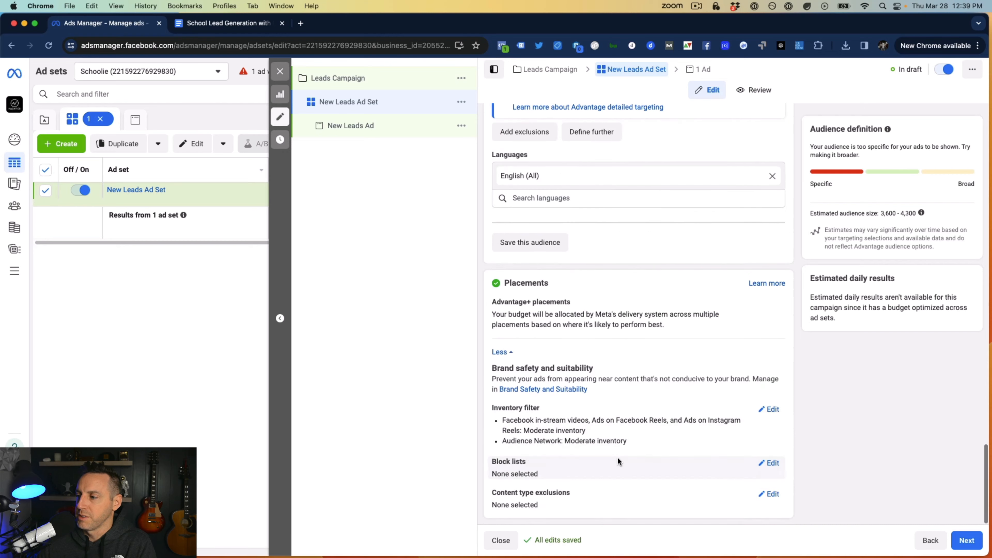
pyautogui.scroll(1, 766, 329)
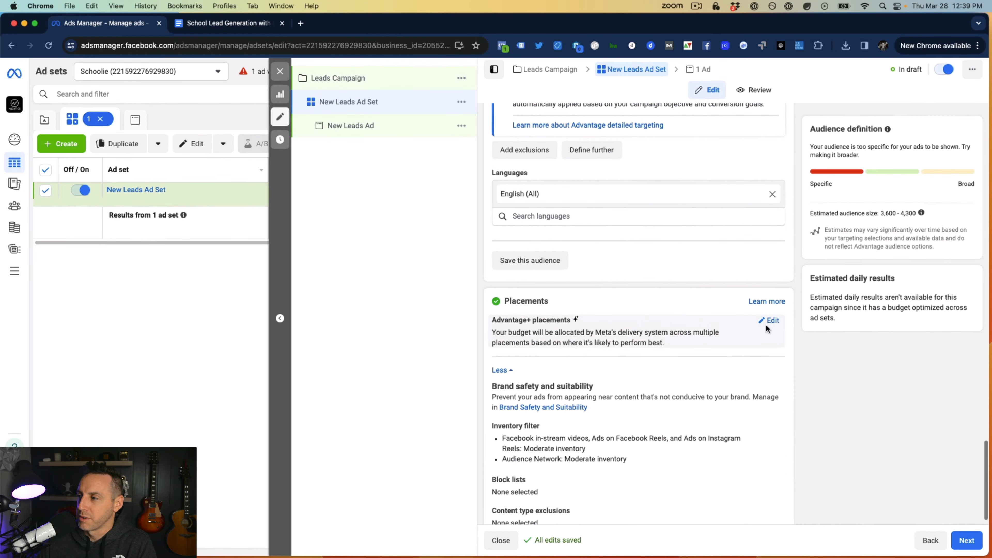
pyautogui.click(769, 323)
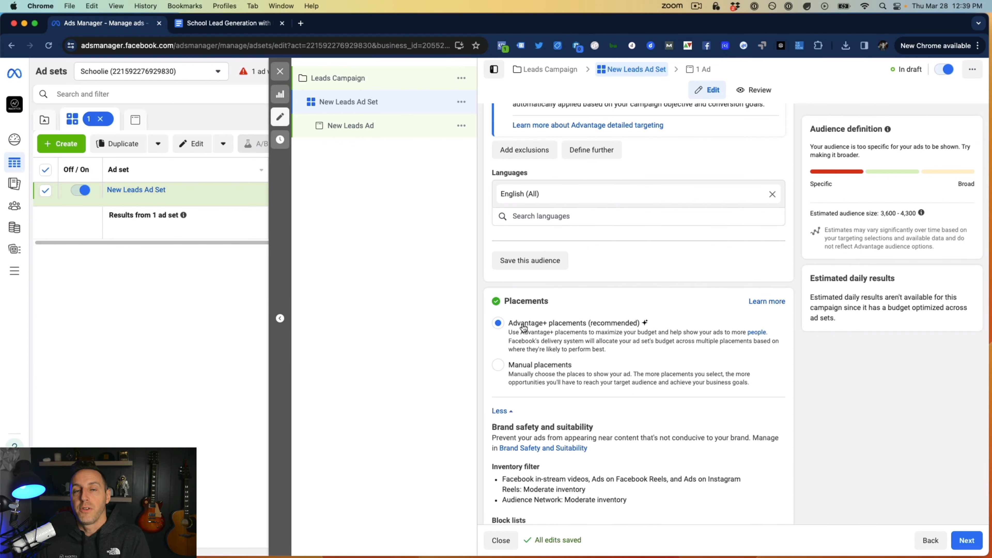
pyautogui.click(498, 365)
pyautogui.scroll(-4, 663, 331)
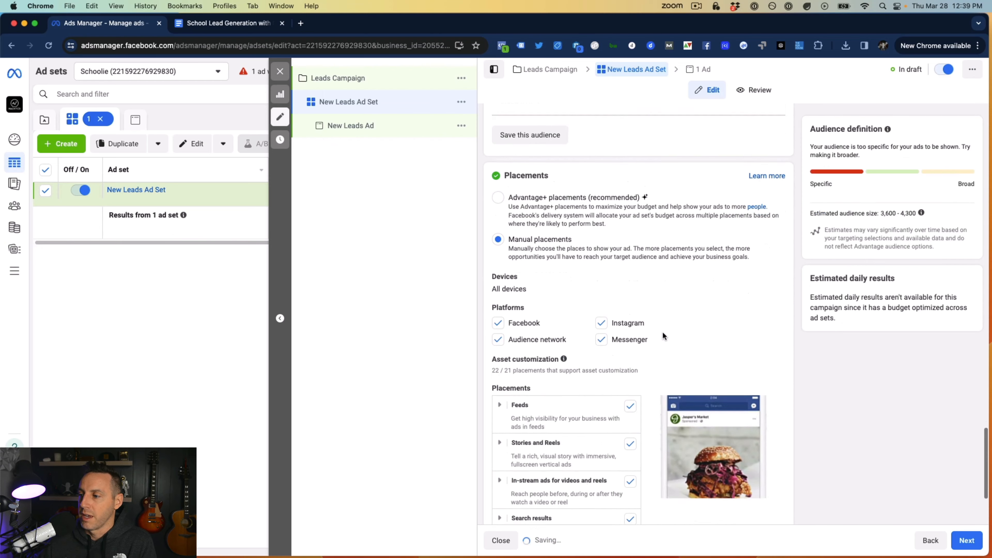
pyautogui.click(498, 302)
pyautogui.click(601, 302)
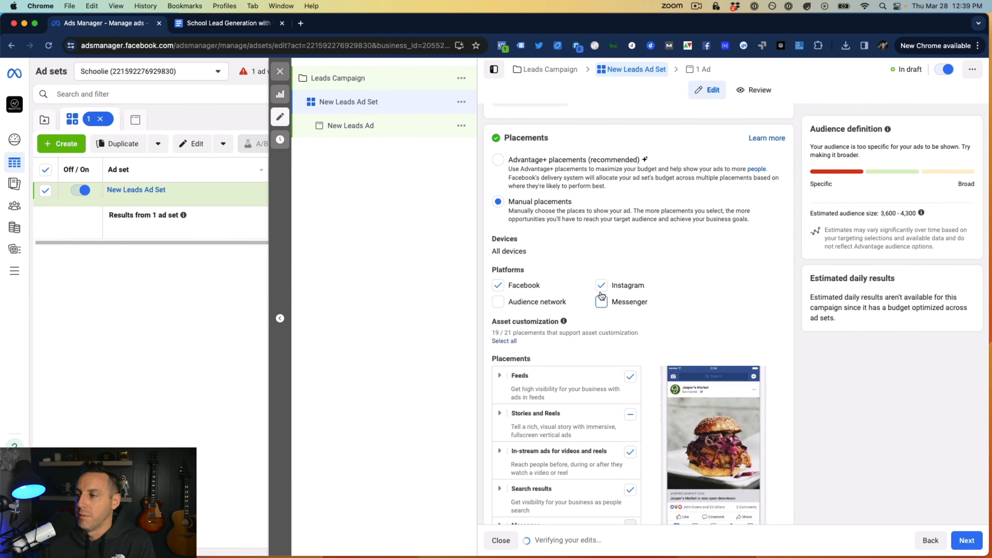
pyautogui.click(602, 286)
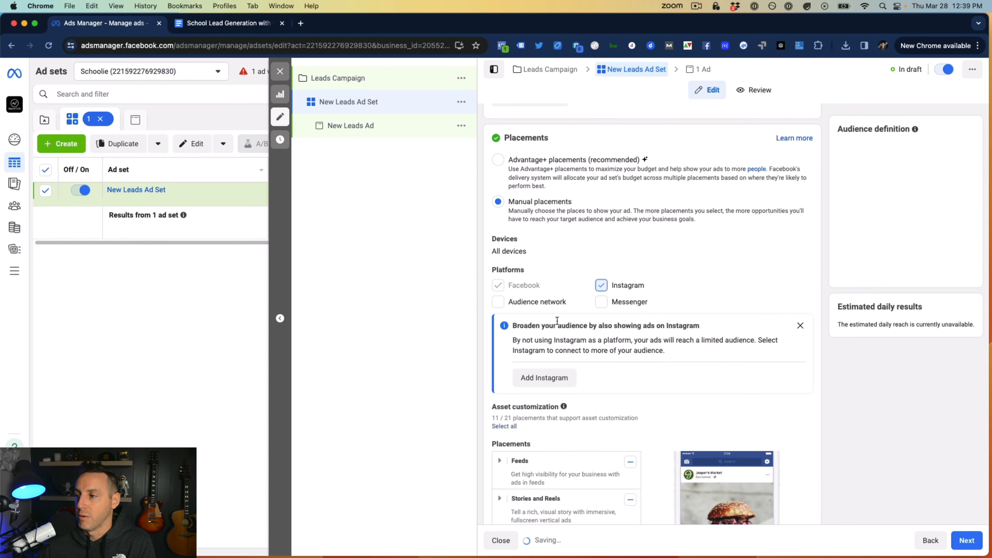
pyautogui.scroll(-5, 580, 331)
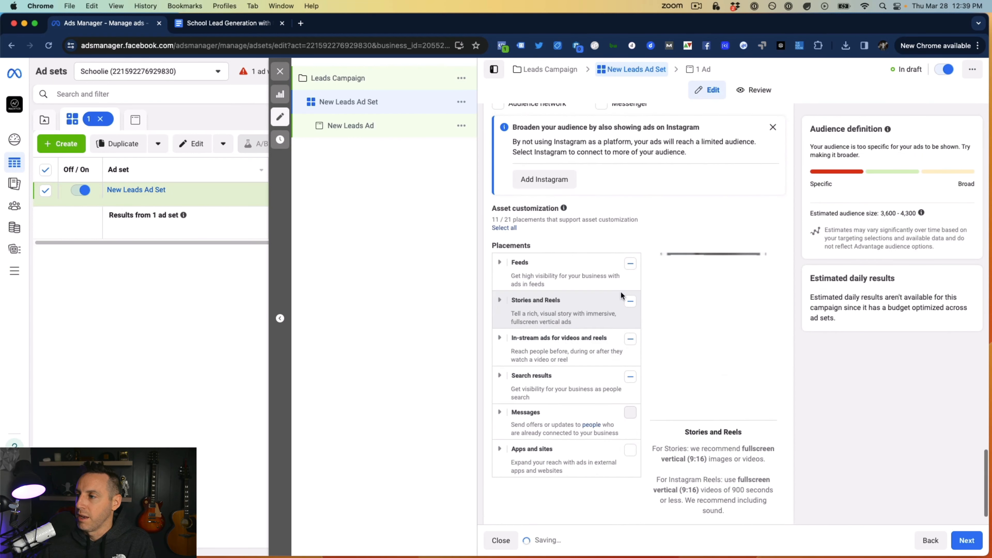
pyautogui.click(631, 264)
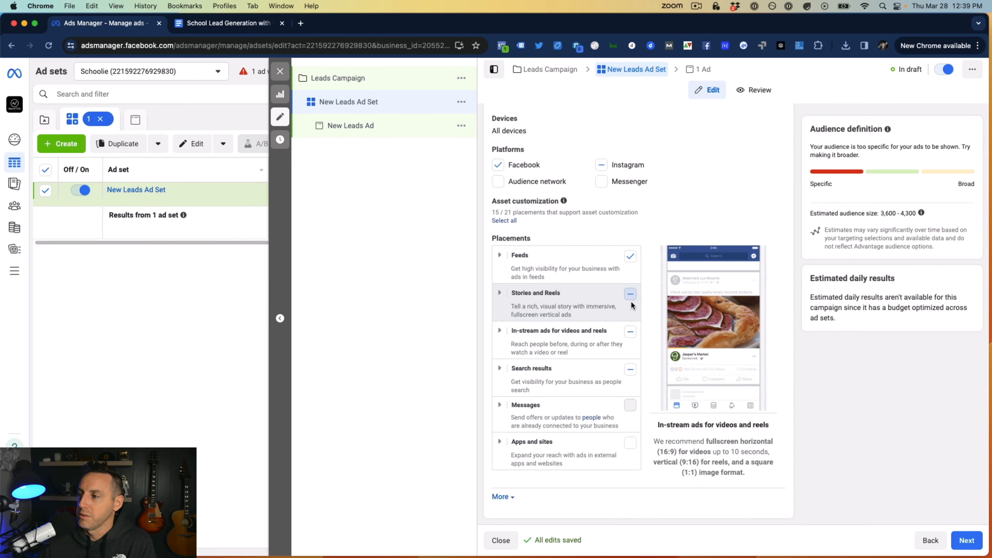
pyautogui.click(631, 297)
pyautogui.click(630, 332)
pyautogui.click(630, 369)
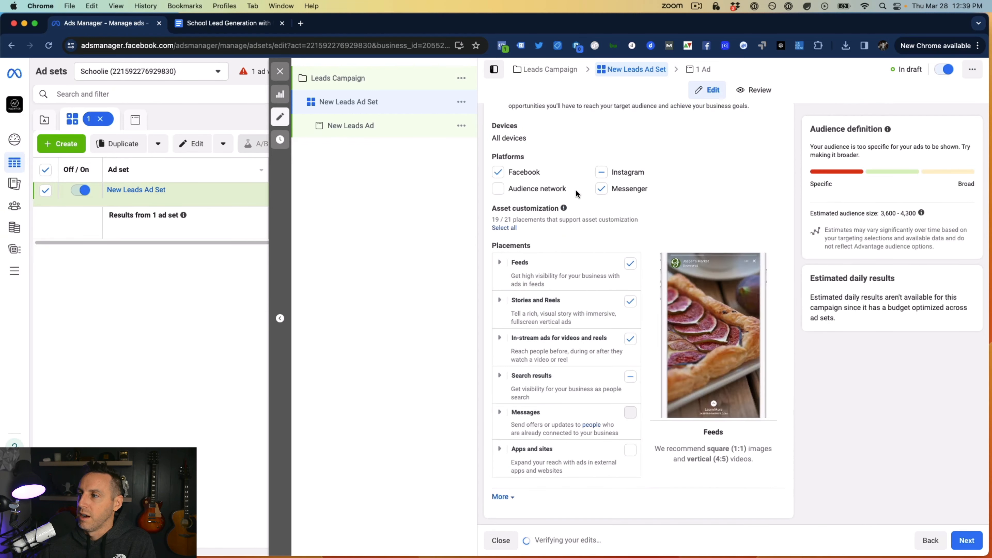
pyautogui.click(601, 172)
pyautogui.click(601, 189)
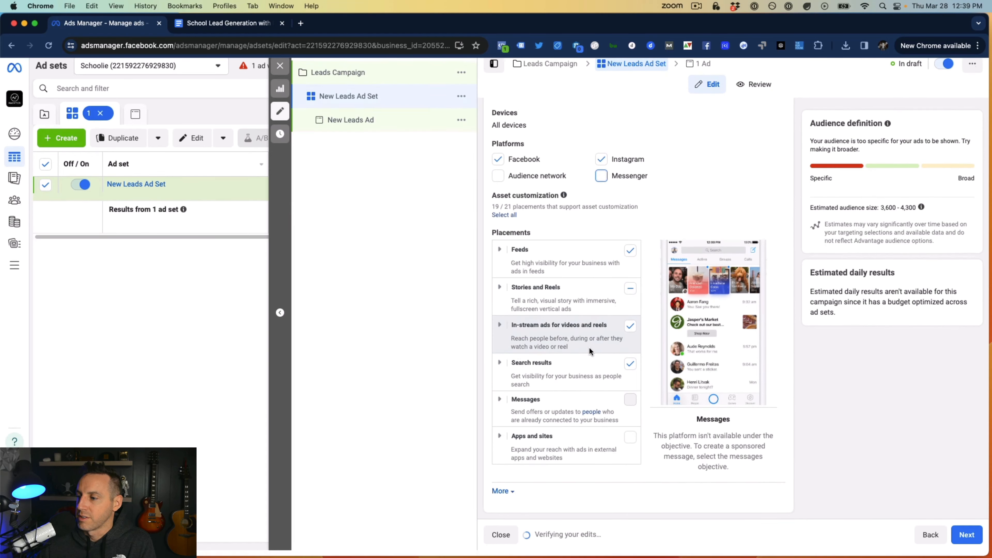
# Exclude the Facebook right column placement from the Feeds placements.
pyautogui.click(503, 289)
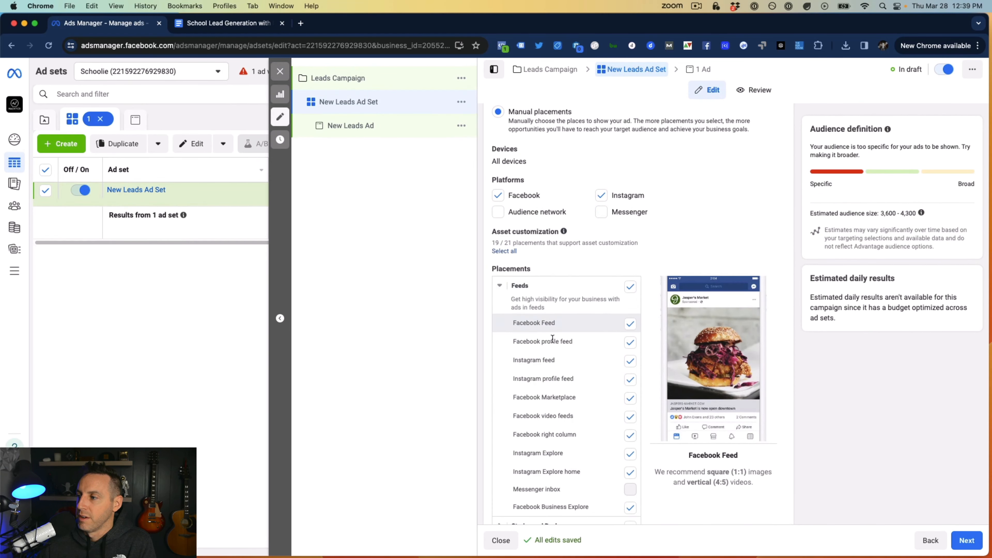
pyautogui.scroll(-2, 578, 328)
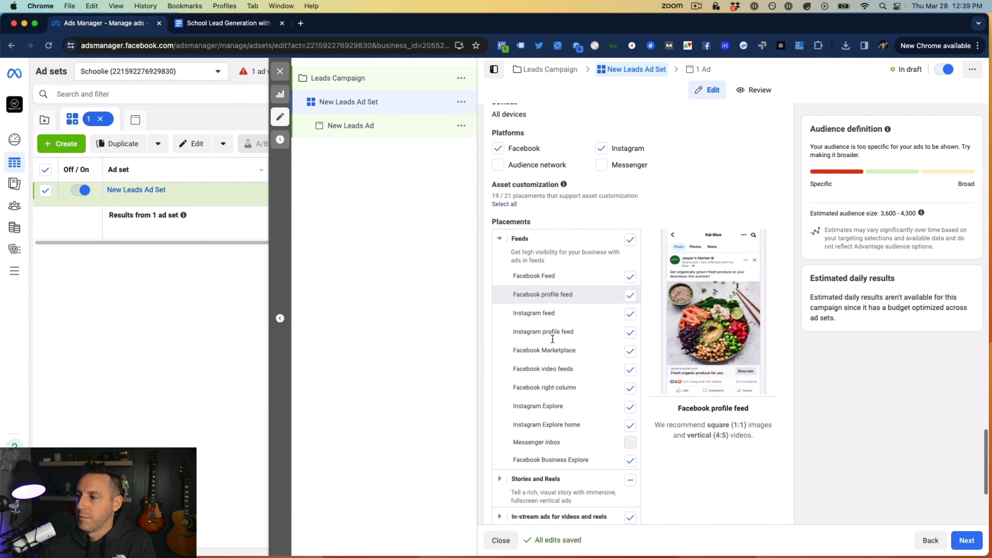
pyautogui.click(630, 388)
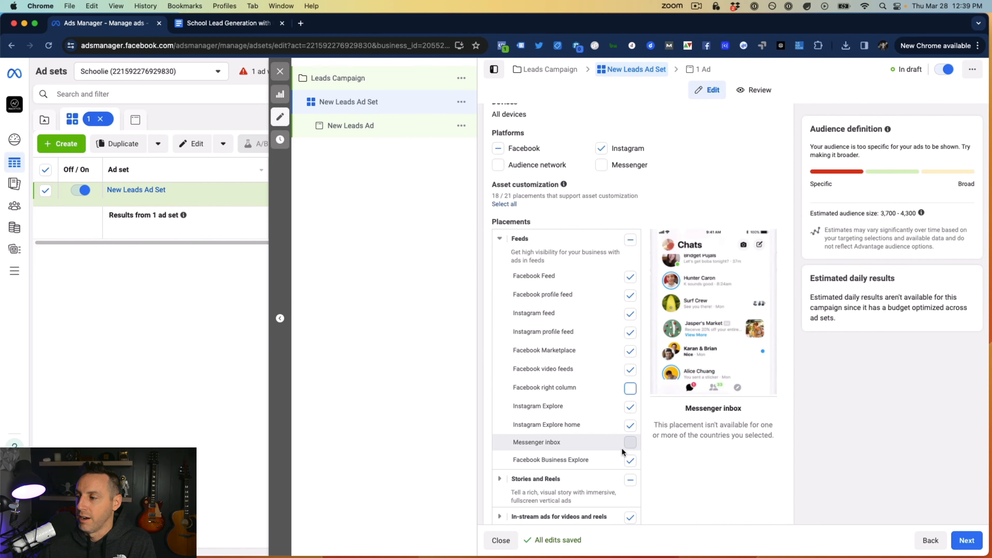
pyautogui.scroll(-3, 621, 448)
pyautogui.scroll(7, 622, 447)
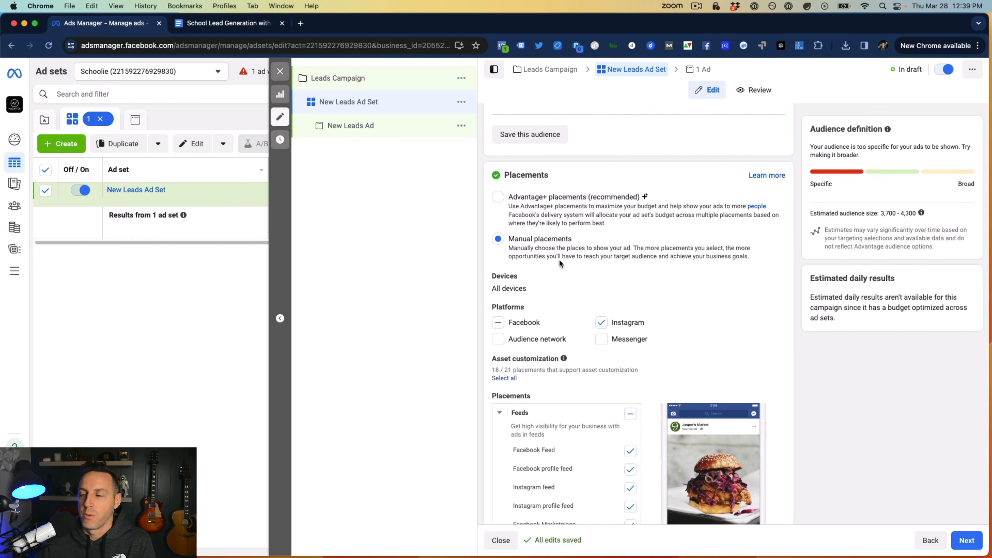
# Switch the ad set from manual placements to the recommended Advantage+ placements.
pyautogui.click(498, 197)
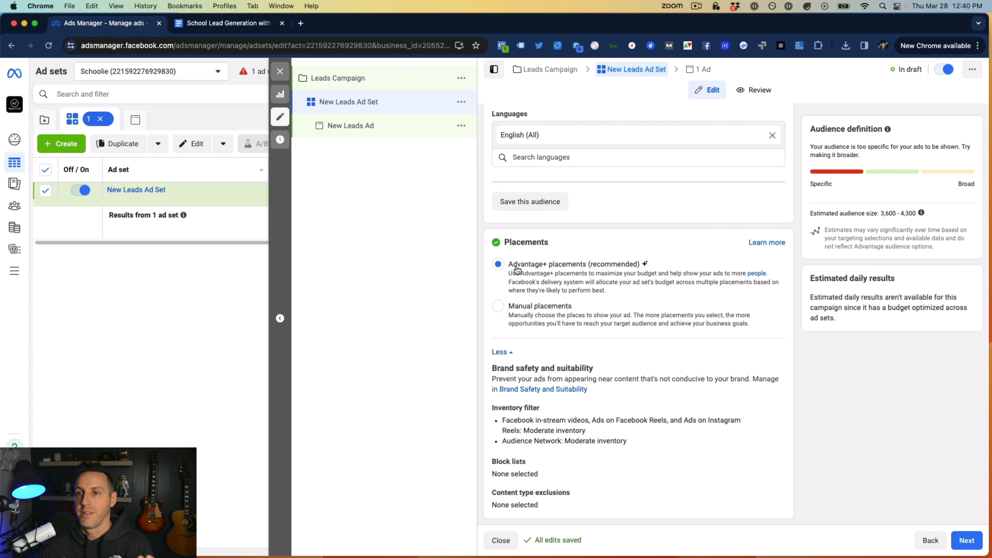
pyautogui.click(499, 307)
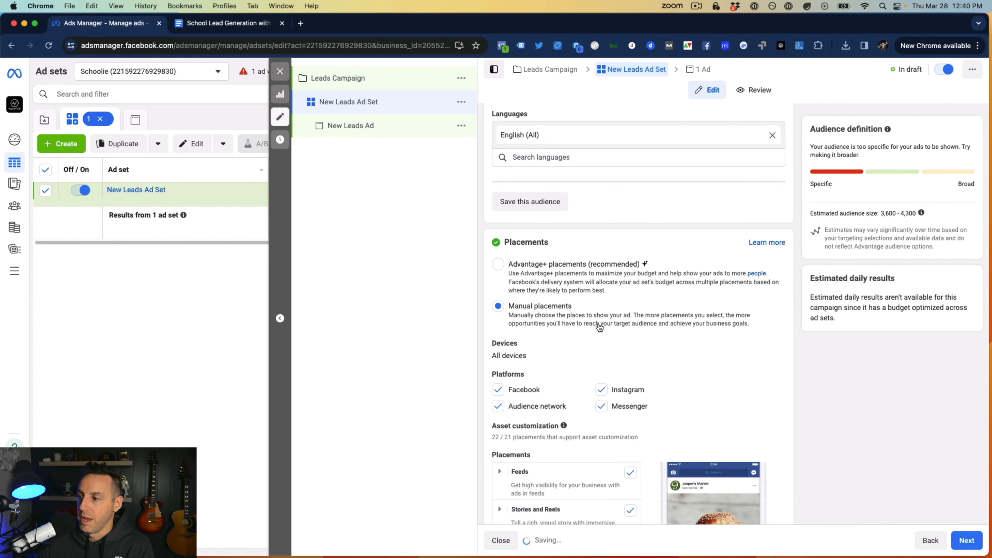
pyautogui.click(498, 406)
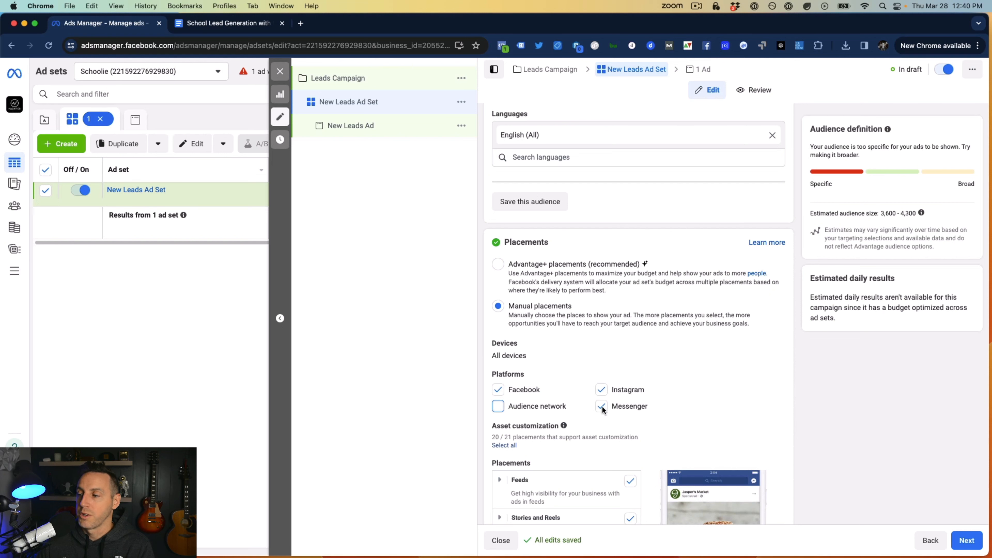
pyautogui.click(498, 407)
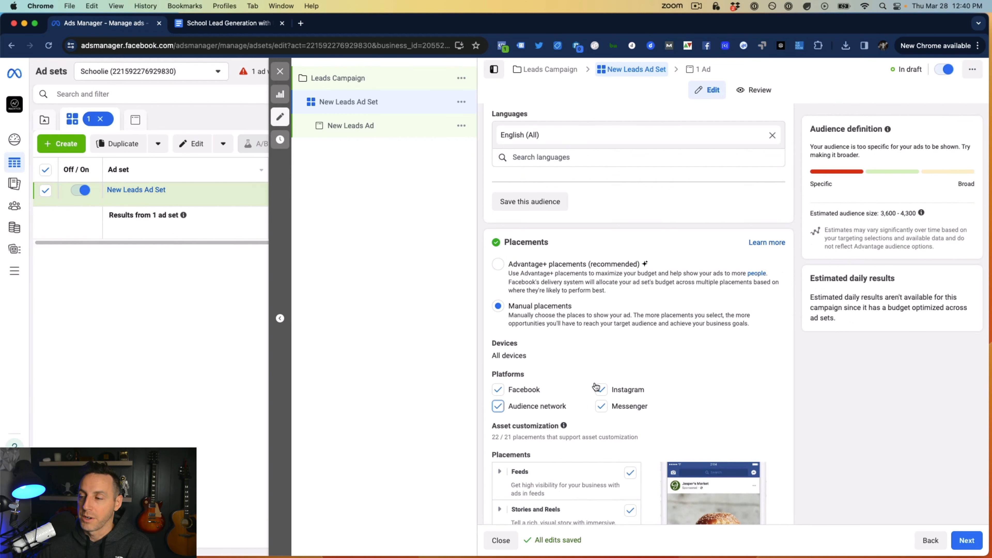
pyautogui.click(499, 264)
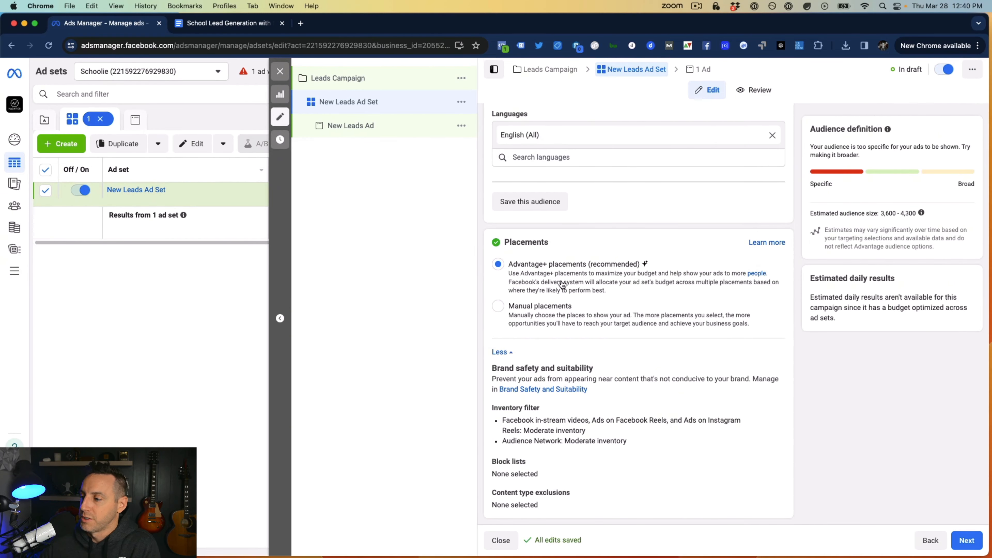
# Review the ad set's conversion location, performance goal, pixel, conversion event, Facebook Page, dynamic creative and schedule settings.
pyautogui.scroll(20, 547, 274)
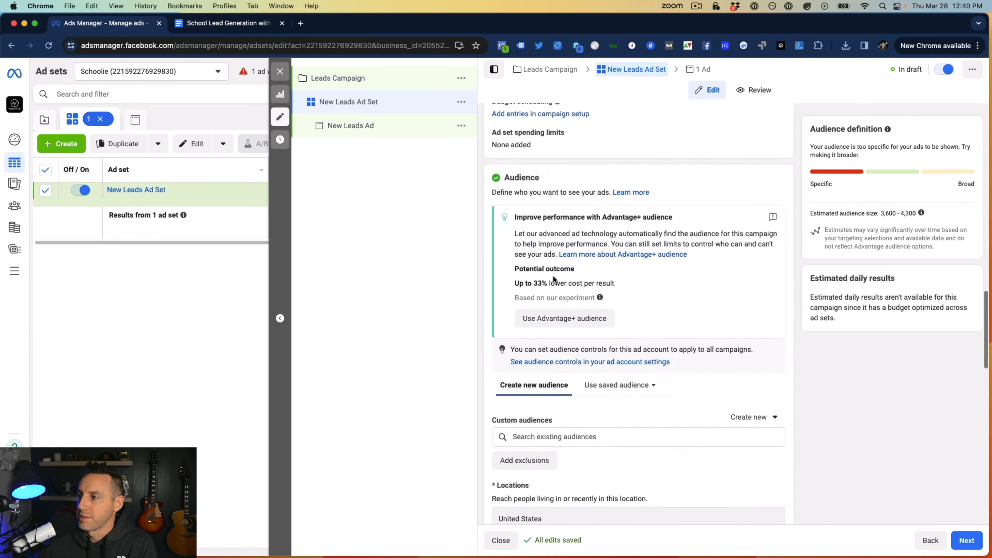
pyautogui.scroll(7, 573, 255)
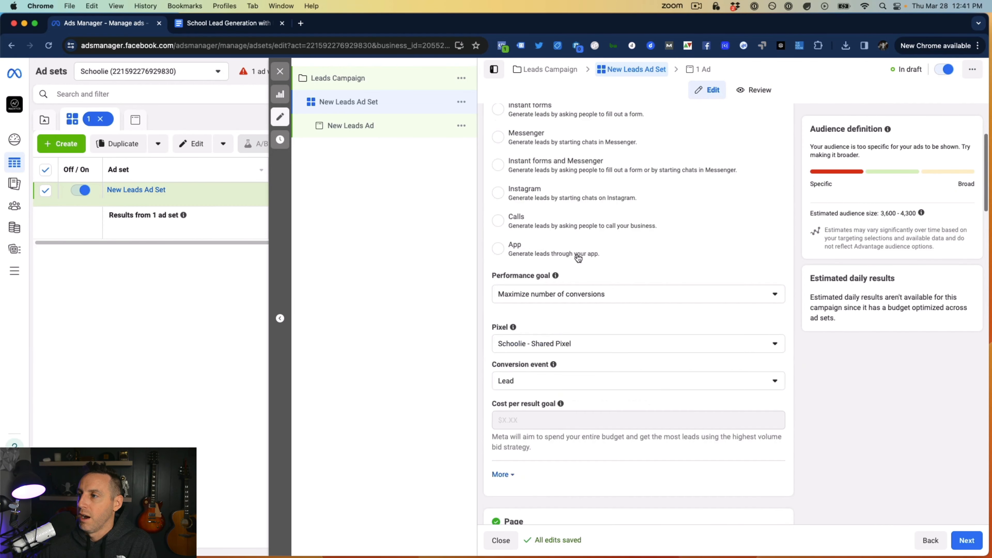
pyautogui.scroll(4, 578, 259)
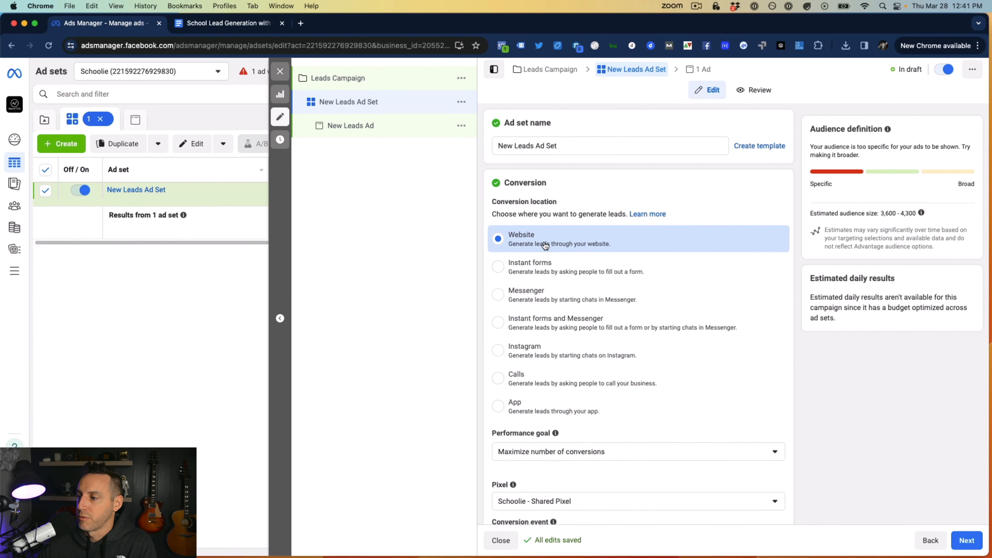
pyautogui.scroll(-7, 547, 250)
pyautogui.scroll(-1, 544, 250)
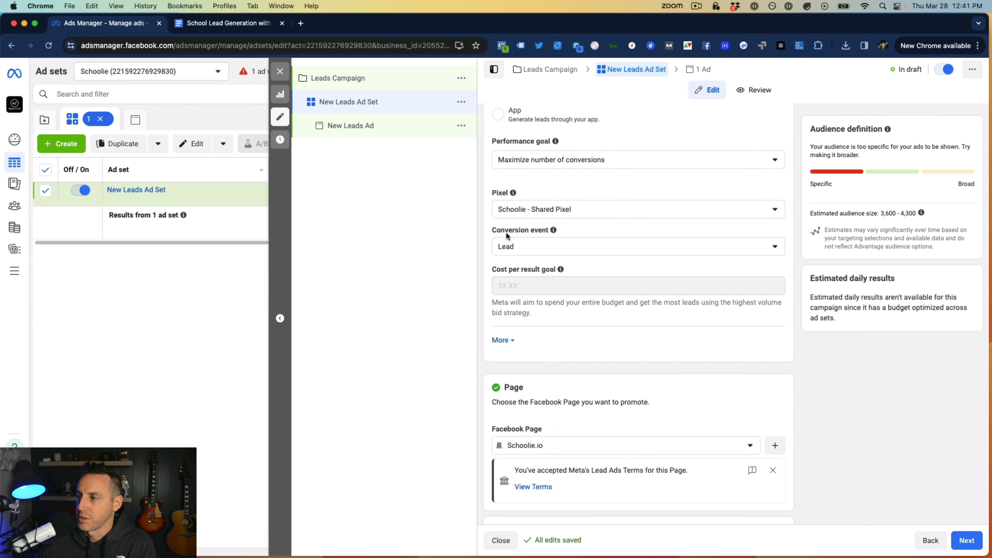
pyautogui.scroll(-5, 539, 254)
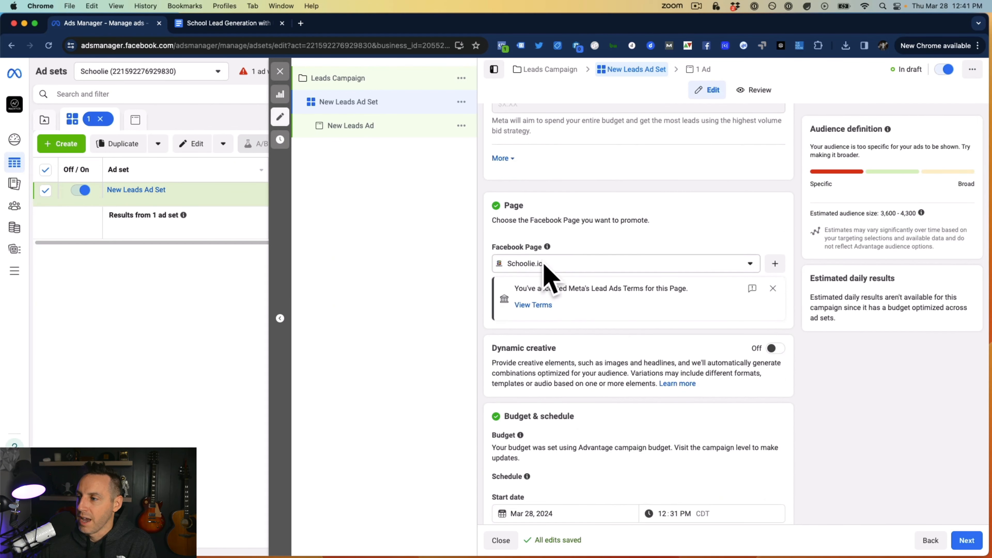
pyautogui.scroll(-6, 544, 264)
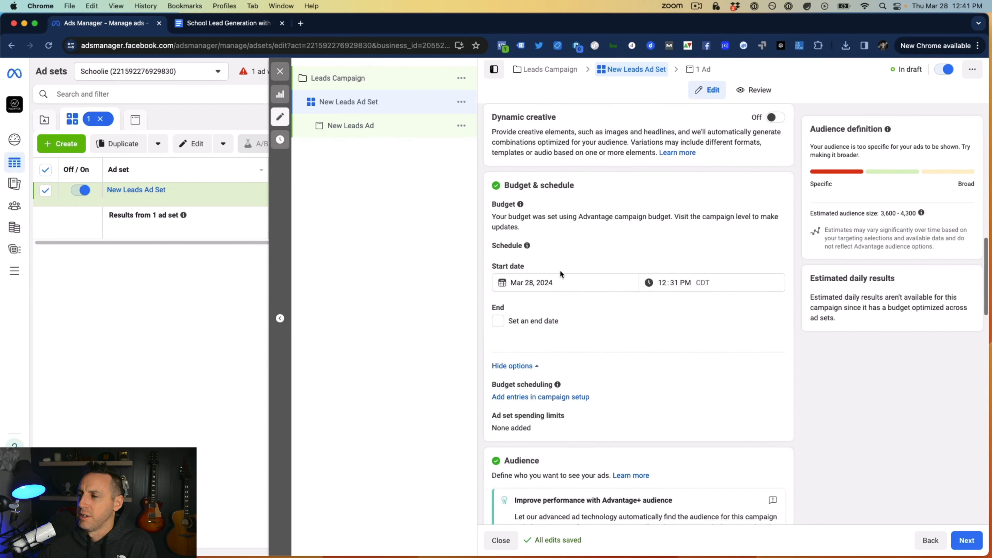
pyautogui.scroll(-5, 560, 271)
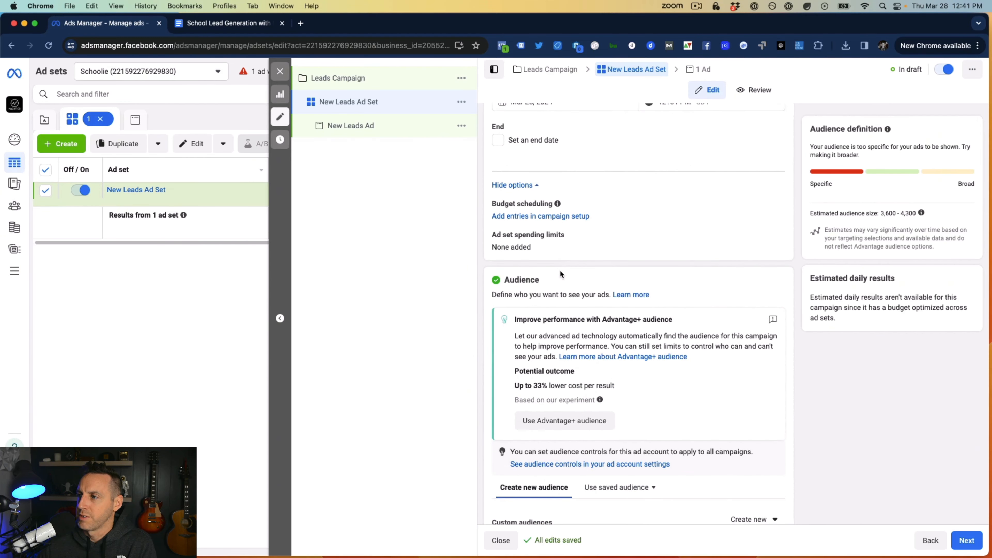
# Review the ad set's location, age, gender, detailed targeting, language and placement settings.
pyautogui.scroll(-10, 560, 270)
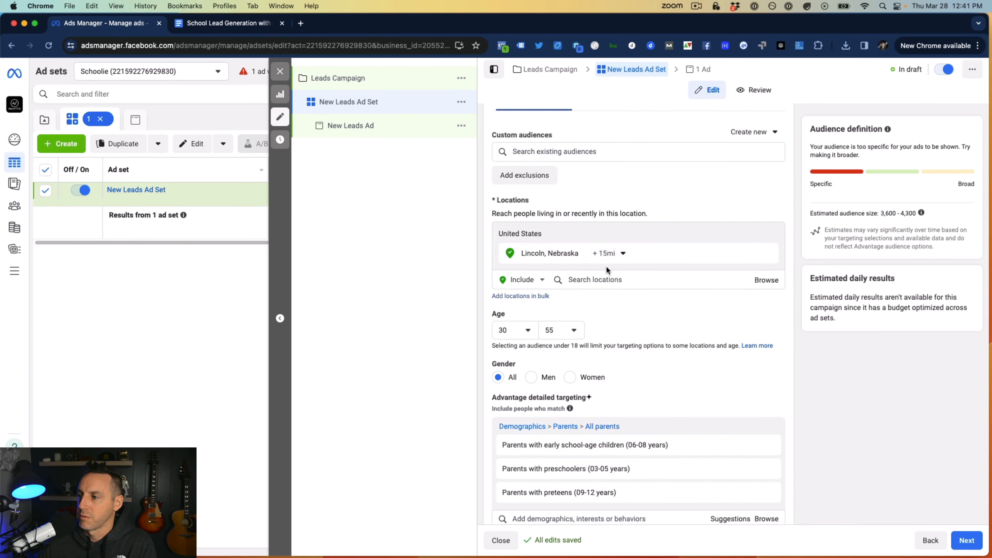
pyautogui.scroll(-2, 606, 266)
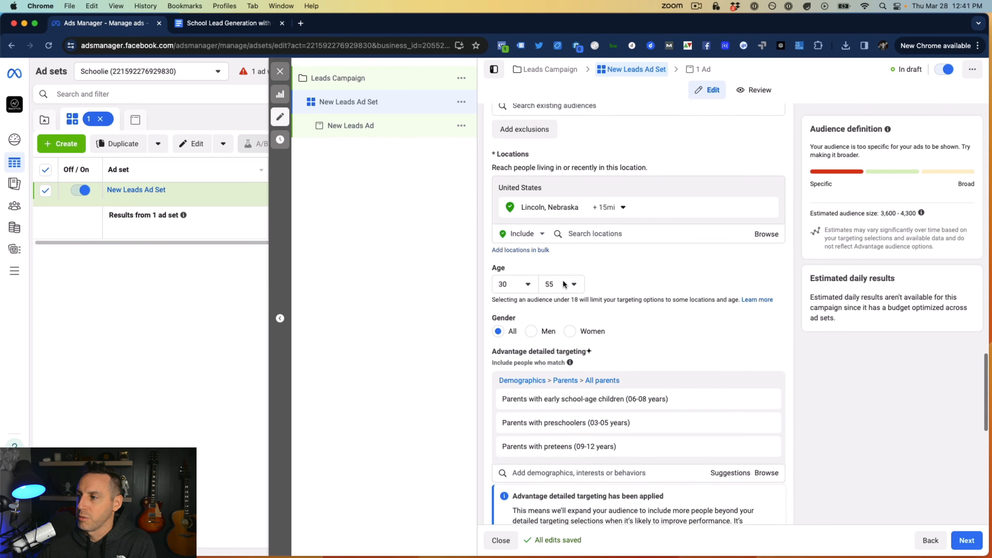
pyautogui.scroll(-2, 563, 280)
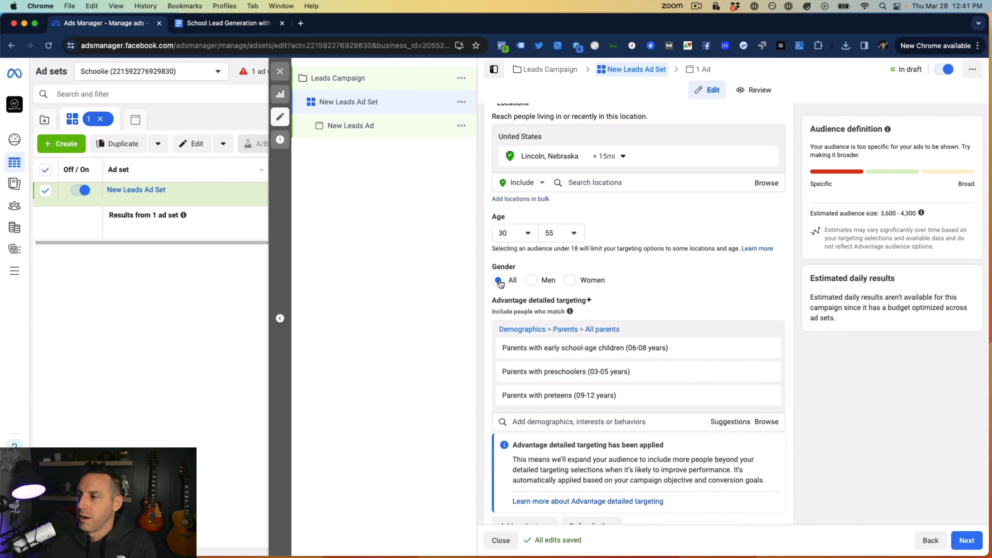
pyautogui.scroll(-4, 533, 288)
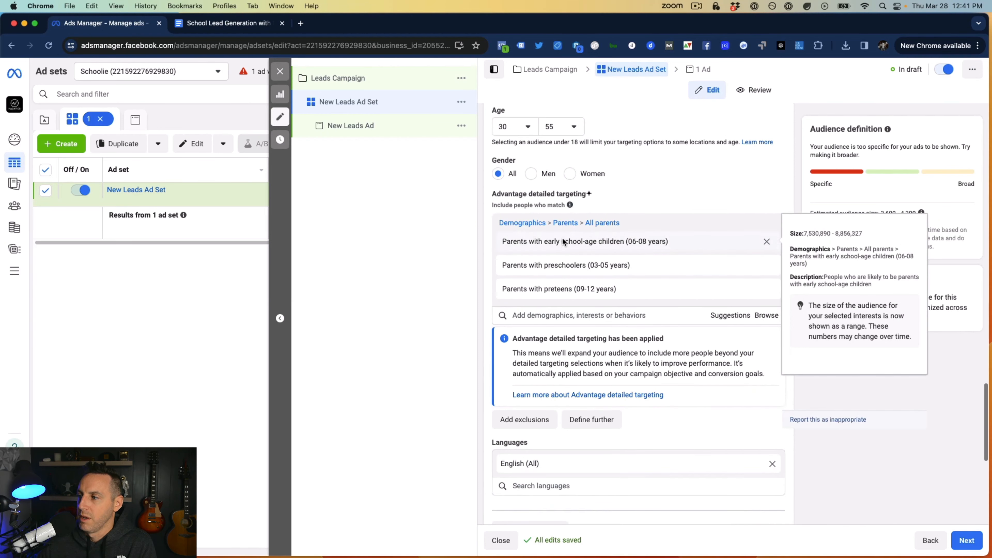
pyautogui.moveTo(551, 291)
pyautogui.scroll(-10, 551, 289)
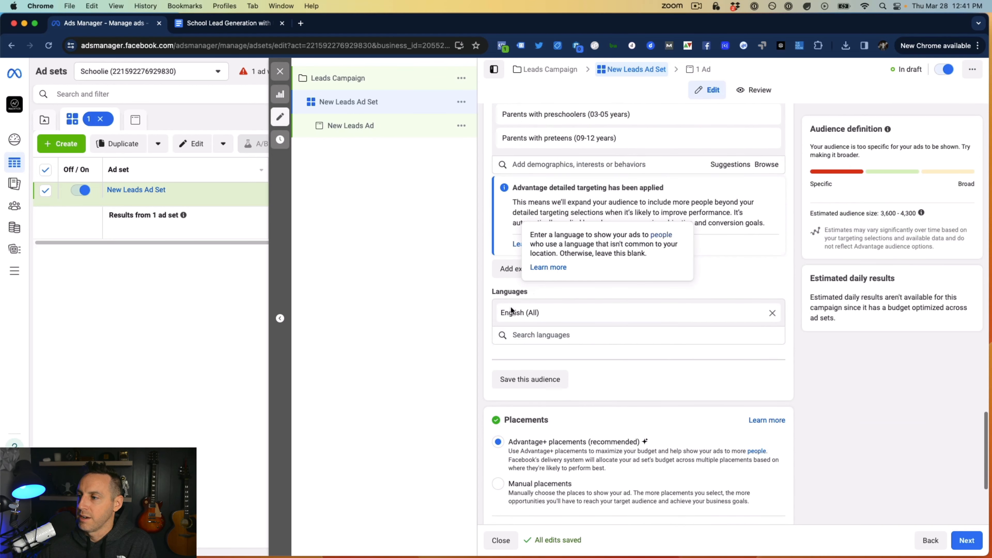
pyautogui.scroll(-1, 544, 342)
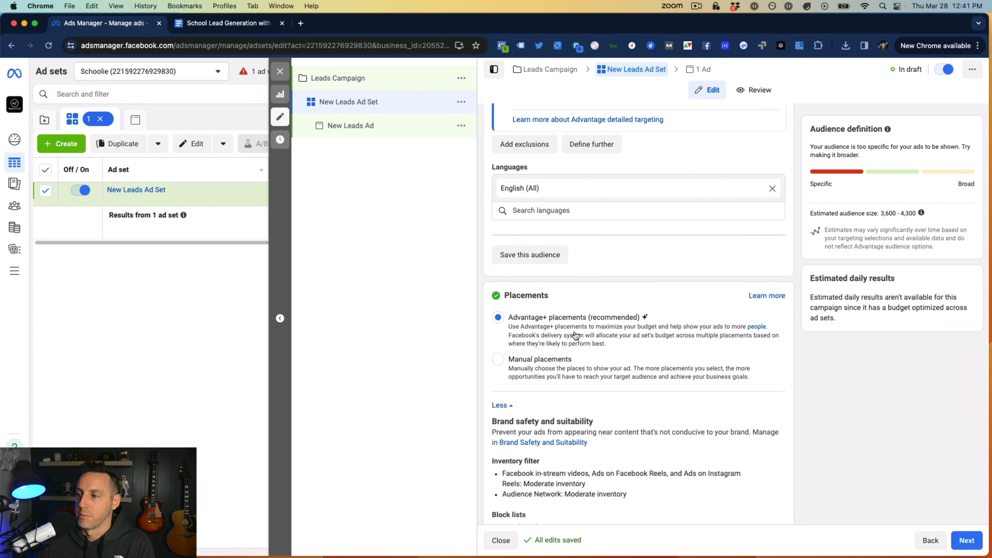
# Proceed to the ad level, collapse the error list and set the ad format to Single image or video.
pyautogui.click(962, 541)
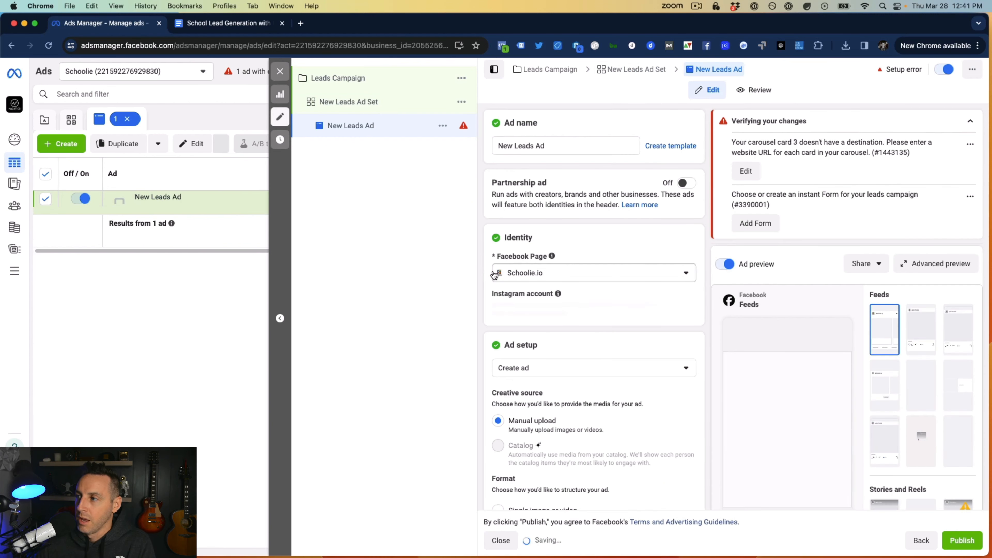
pyautogui.click(970, 123)
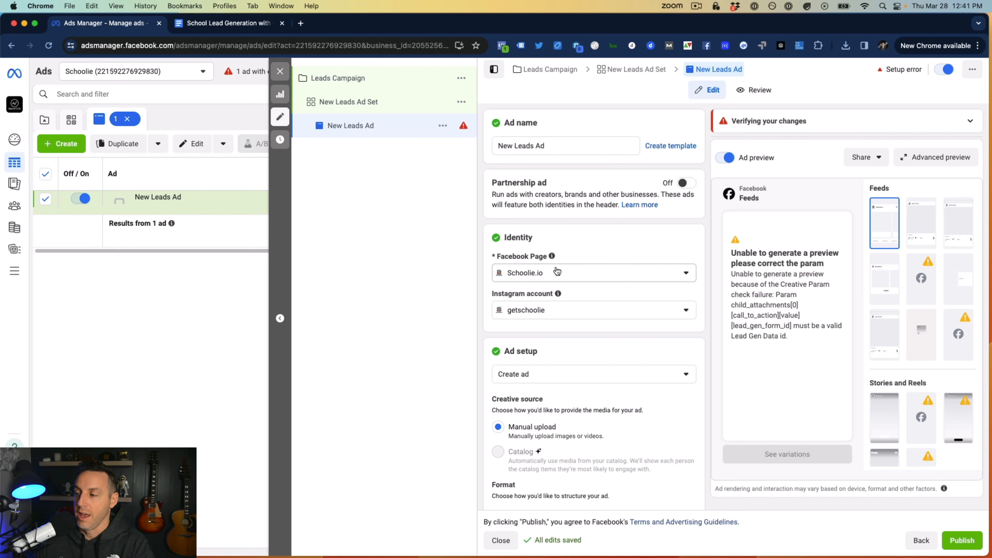
pyautogui.scroll(-6, 556, 269)
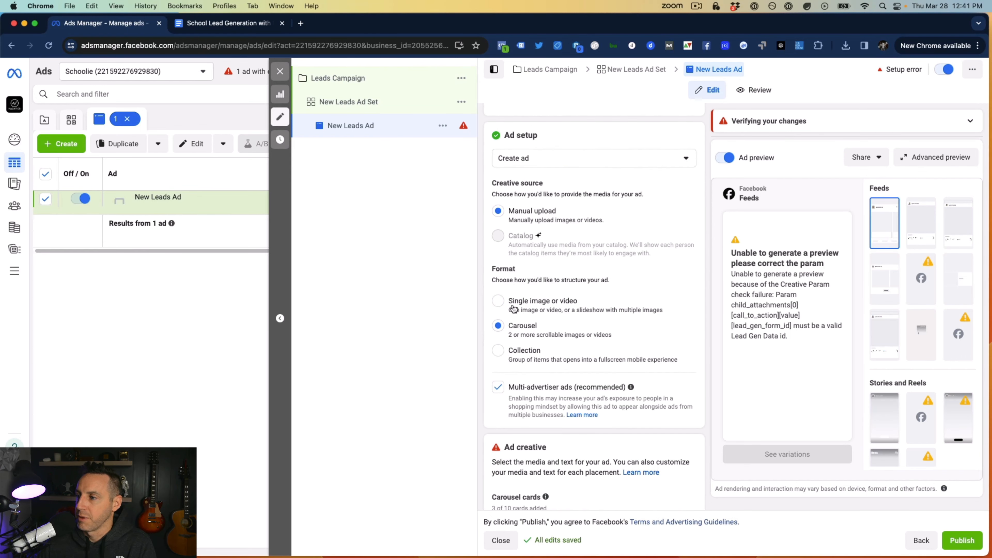
pyautogui.click(498, 301)
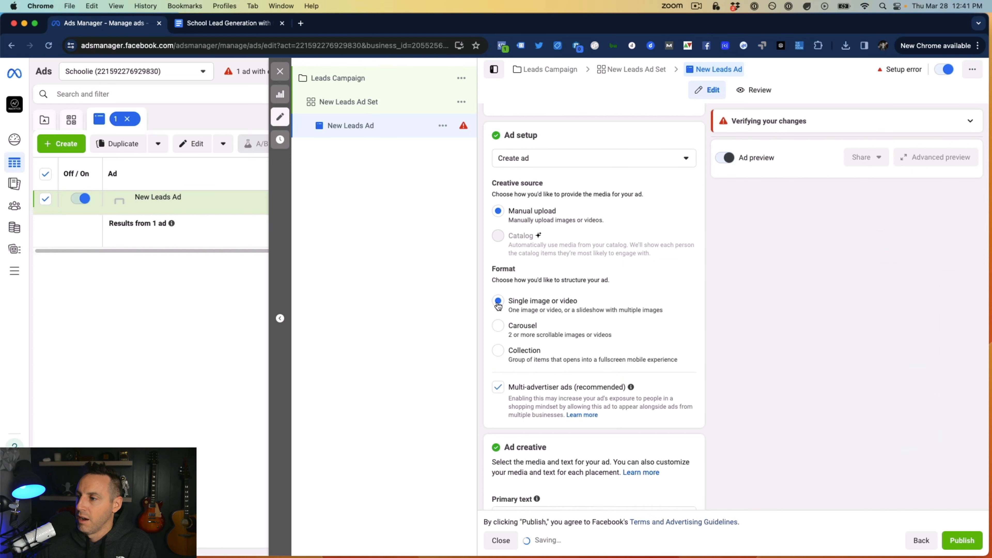
# Disable the Multi-advertiser ads option in the ad setup.
pyautogui.click(498, 388)
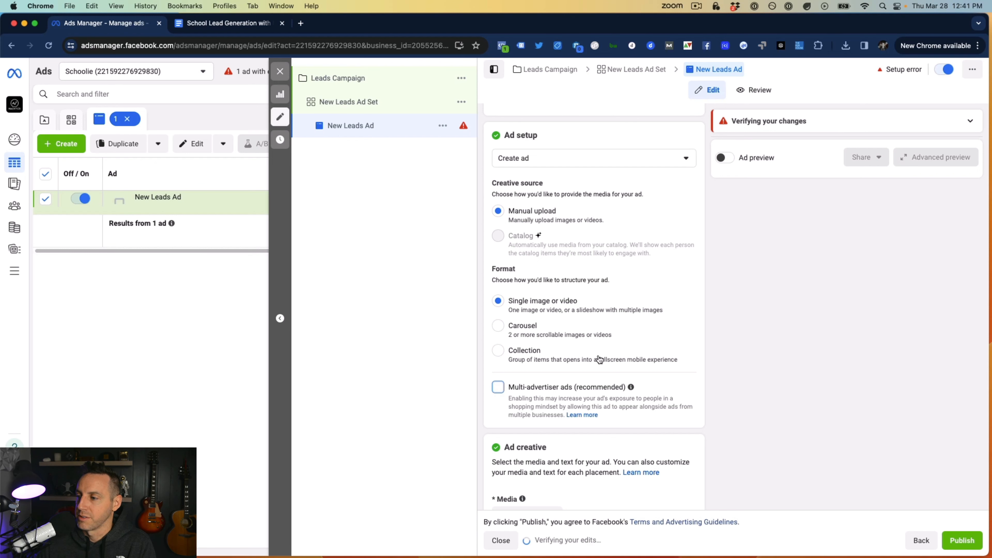
pyautogui.click(577, 389)
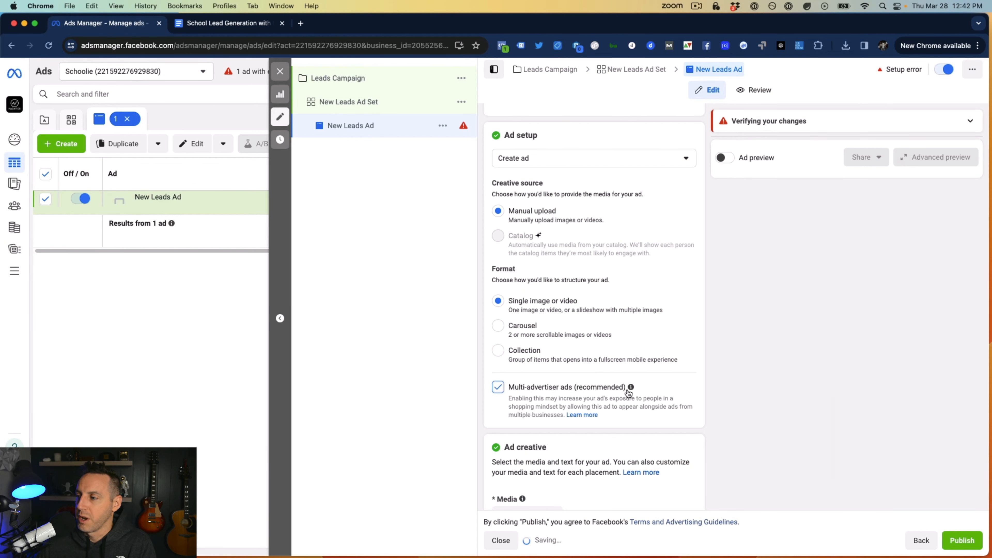
pyautogui.moveTo(627, 391); pyautogui.dragTo(577, 391)
pyautogui.click(577, 391)
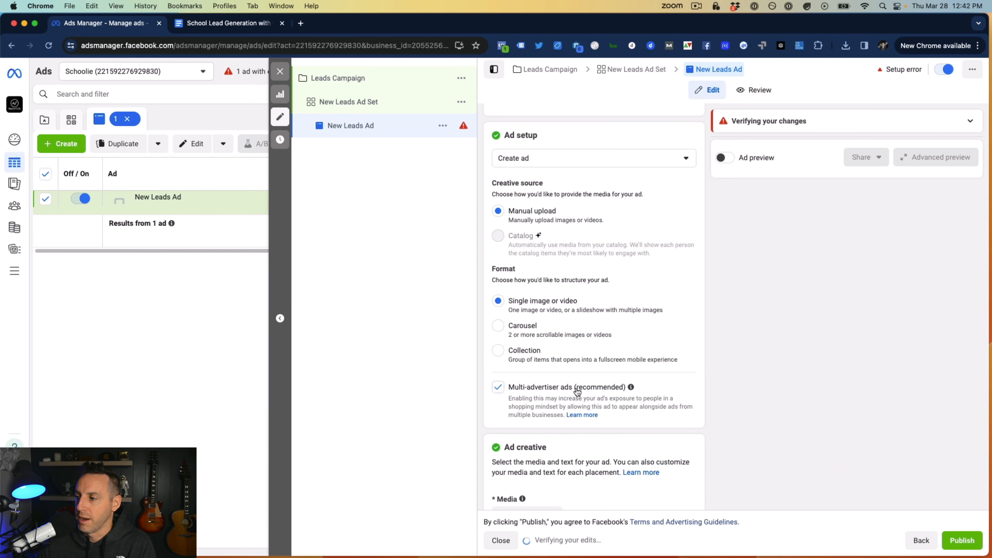
pyautogui.click(576, 392)
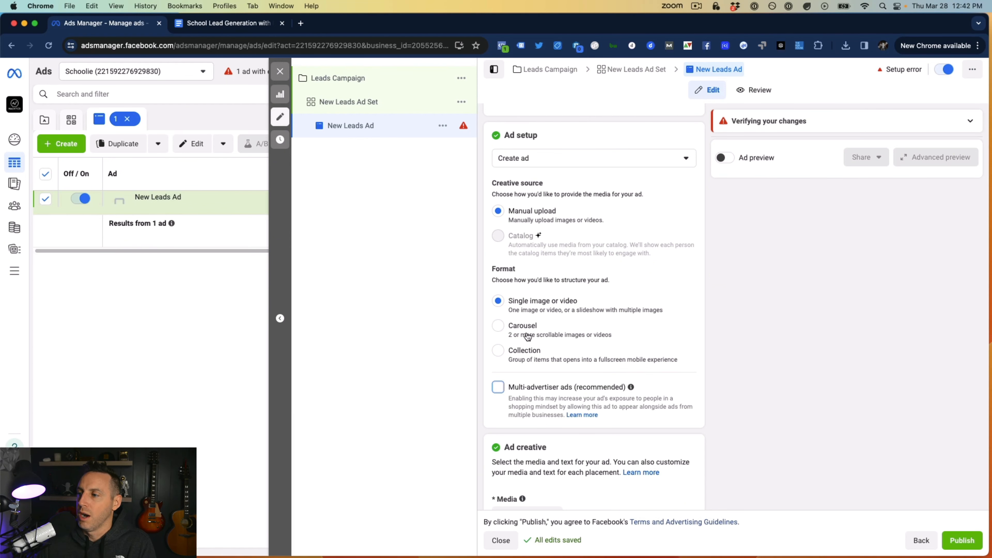
pyautogui.scroll(5, 528, 335)
pyautogui.scroll(-3, 527, 331)
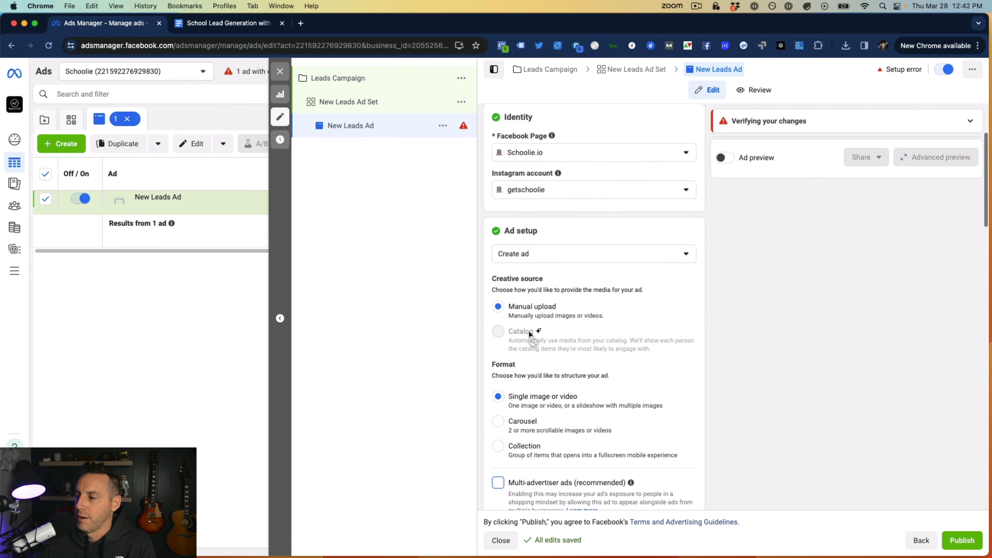
pyautogui.scroll(3, 524, 336)
pyautogui.tripleClick(528, 146)
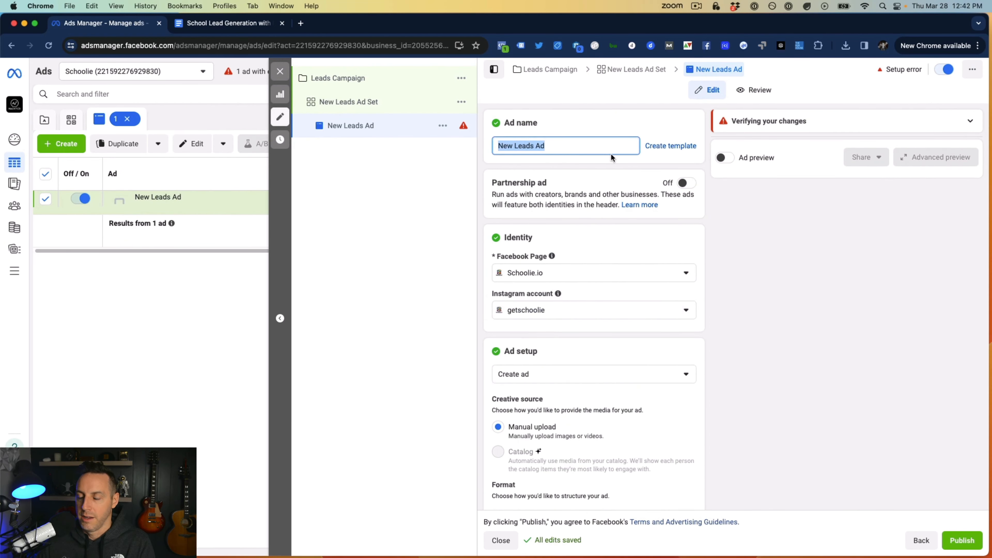
pyautogui.write('Video -')
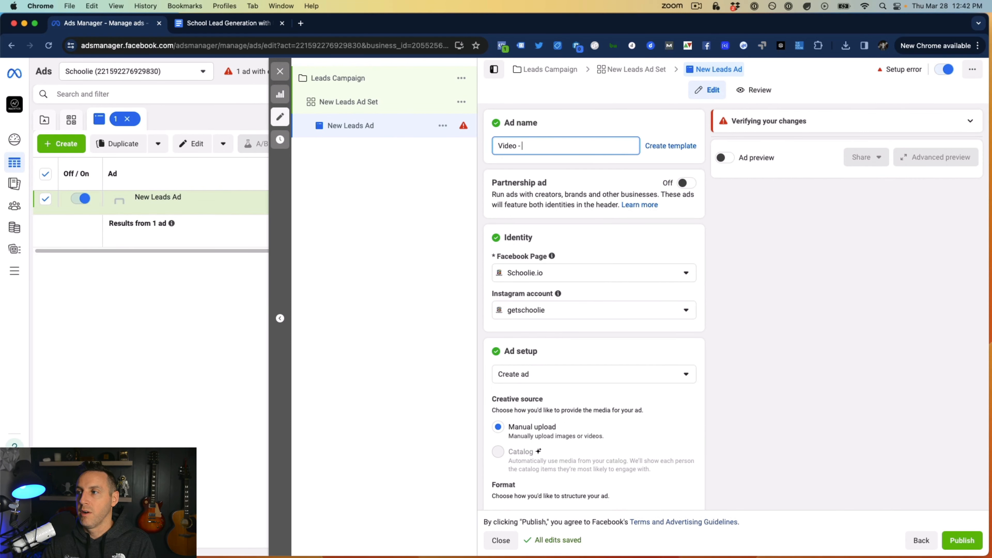
pyautogui.press('BackSpace')
pyautogui.press('BackSpace')
pyautogui.press('BackSpace')
pyautogui.press('BackSpace')
pyautogui.press('BackSpace')
pyautogui.press('BackSpace')
pyautogui.press('BackSpace')
pyautogui.write('Imge')
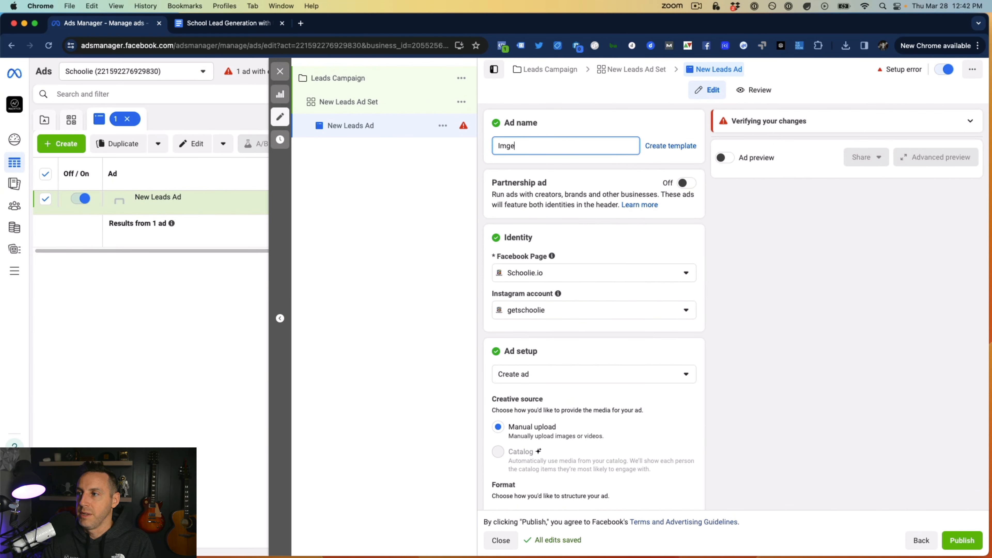
pyautogui.press('BackSpace')
pyautogui.press('BackSpace')
pyautogui.write('agi')
pyautogui.press('BackSpace')
pyautogui.press('BackSpace')
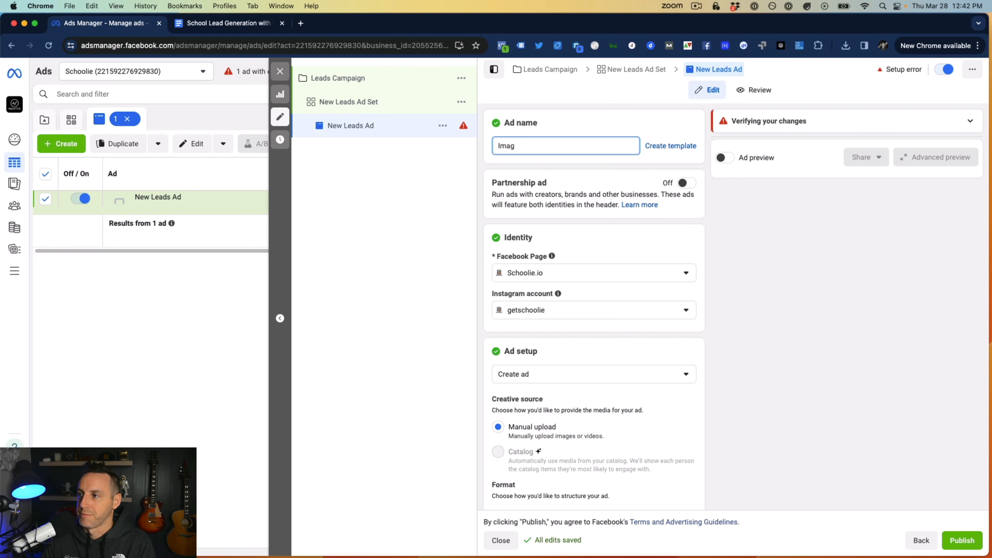
pyautogui.write('e')
pyautogui.press('BackSpace')
pyautogui.press('BackSpace')
pyautogui.press('BackSpace')
pyautogui.press('BackSpace')
pyautogui.press('BackSpace')
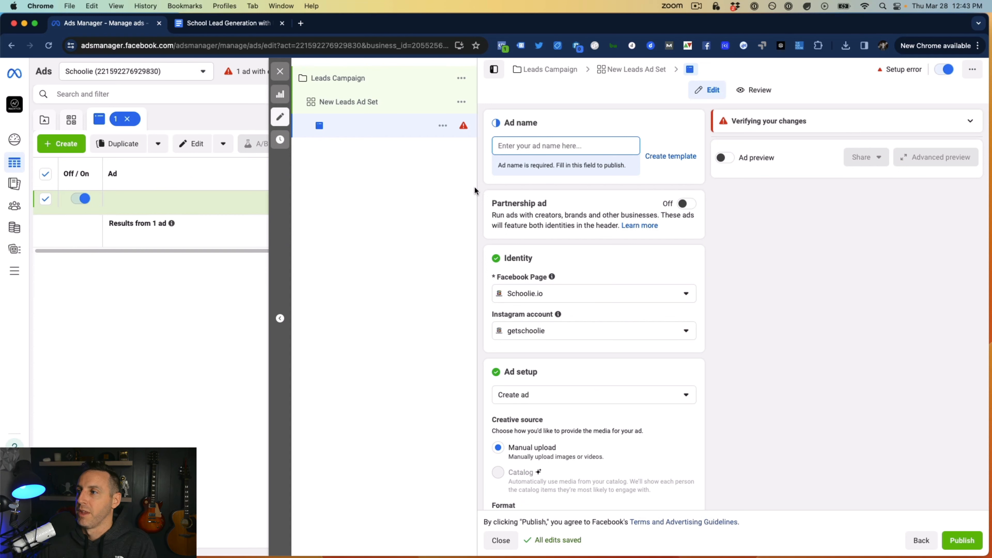
# Rename the ad as Video.
pyautogui.click(535, 145)
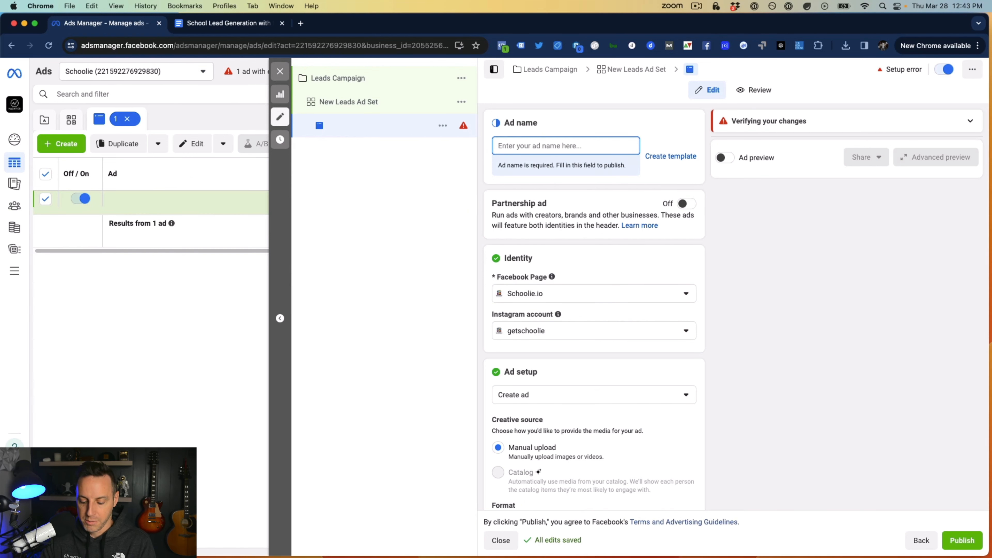
pyautogui.write('Image')
pyautogui.press('BackSpace')
pyautogui.press('BackSpace')
pyautogui.press('BackSpace')
pyautogui.press('BackSpace')
pyautogui.press('BackSpace')
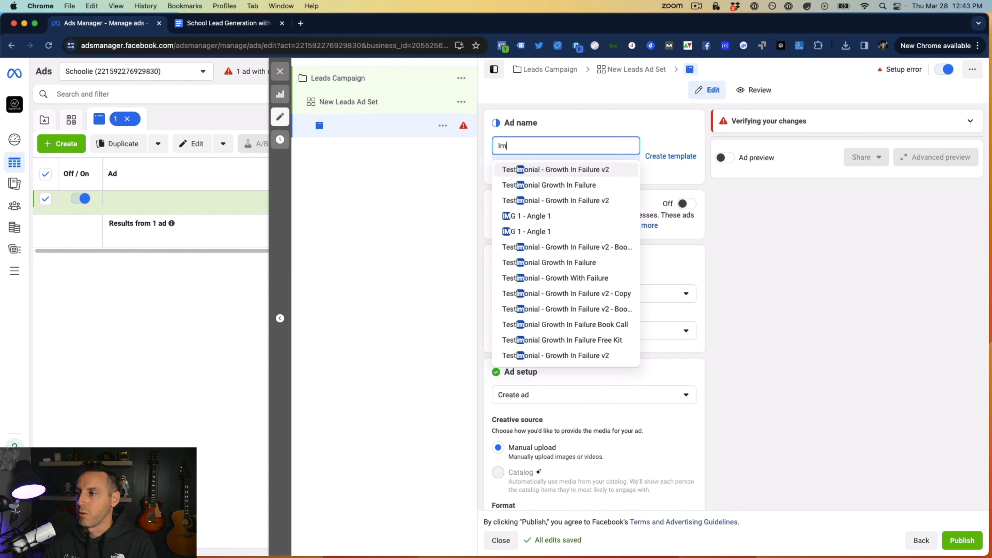
pyautogui.write('Video')
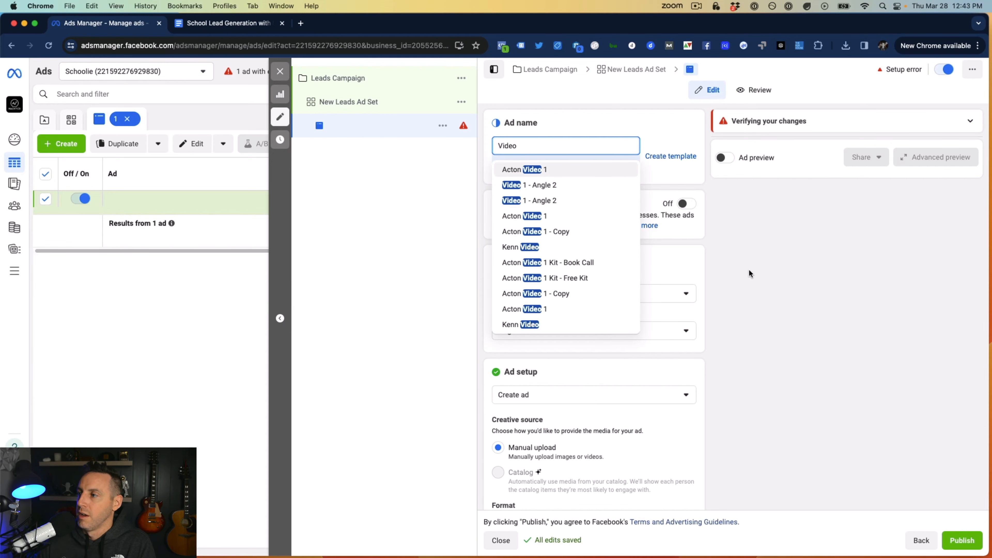
pyautogui.click(721, 221)
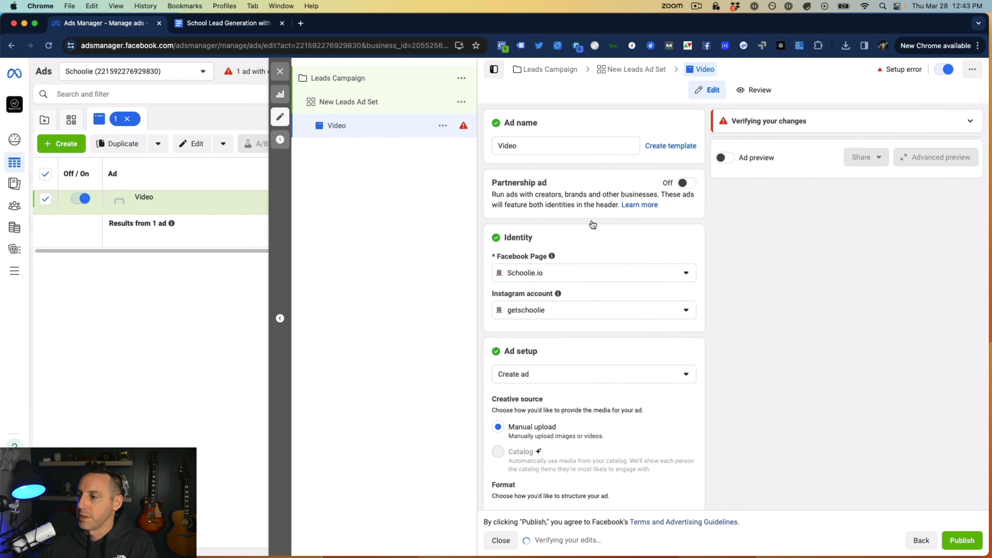
# Add a video as the ad's media, keeping its full length and the original crop for every placement.
pyautogui.scroll(-8, 597, 218)
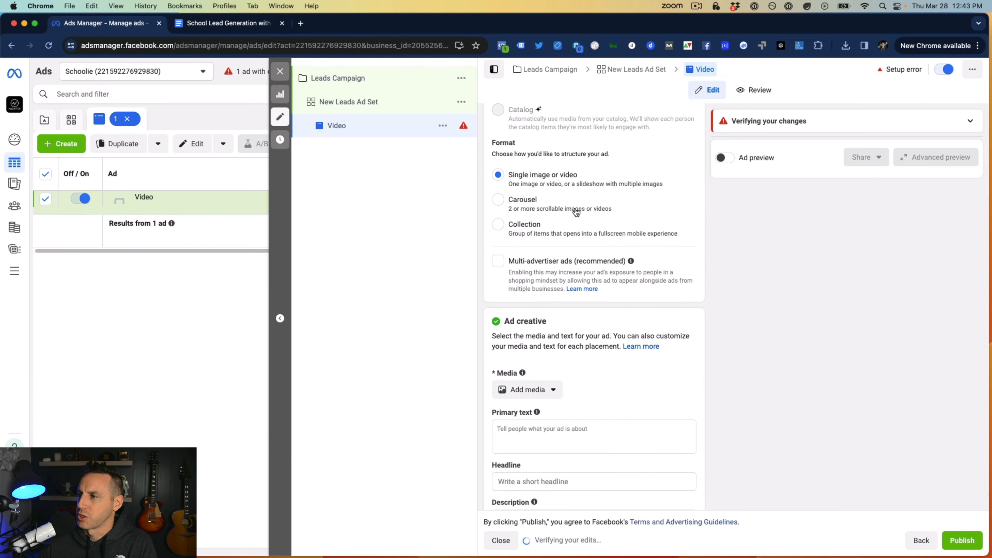
pyautogui.scroll(-5, 520, 182)
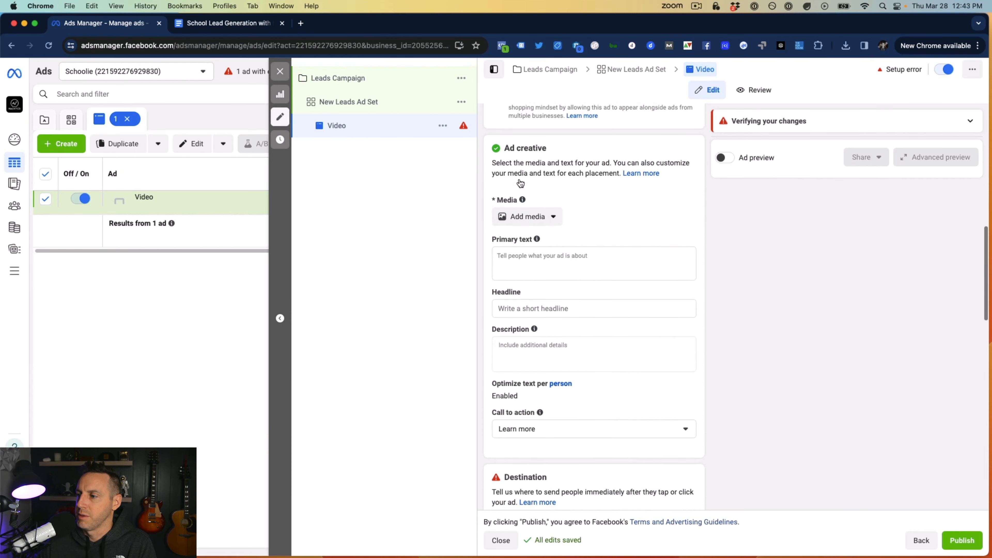
pyautogui.click(521, 223)
pyautogui.click(778, 481)
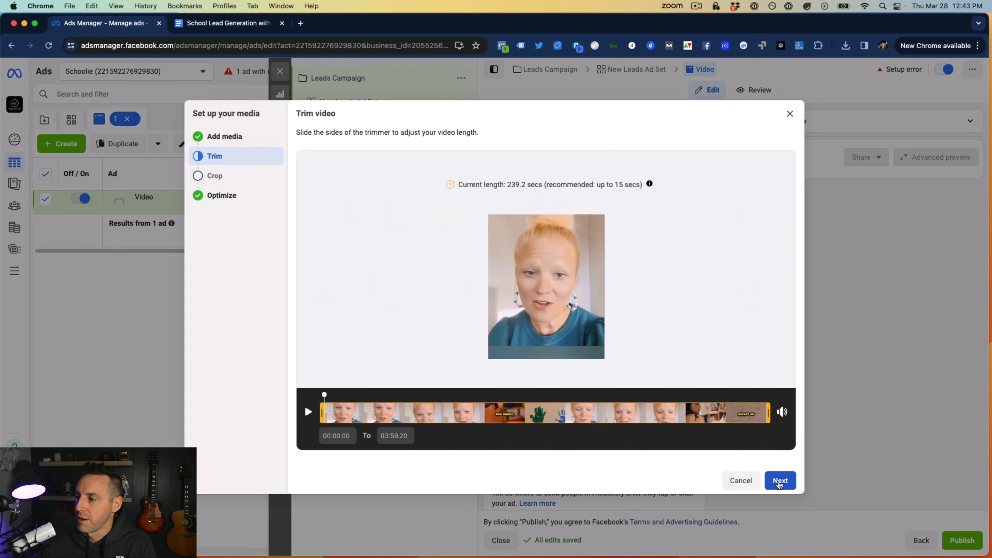
pyautogui.click(779, 483)
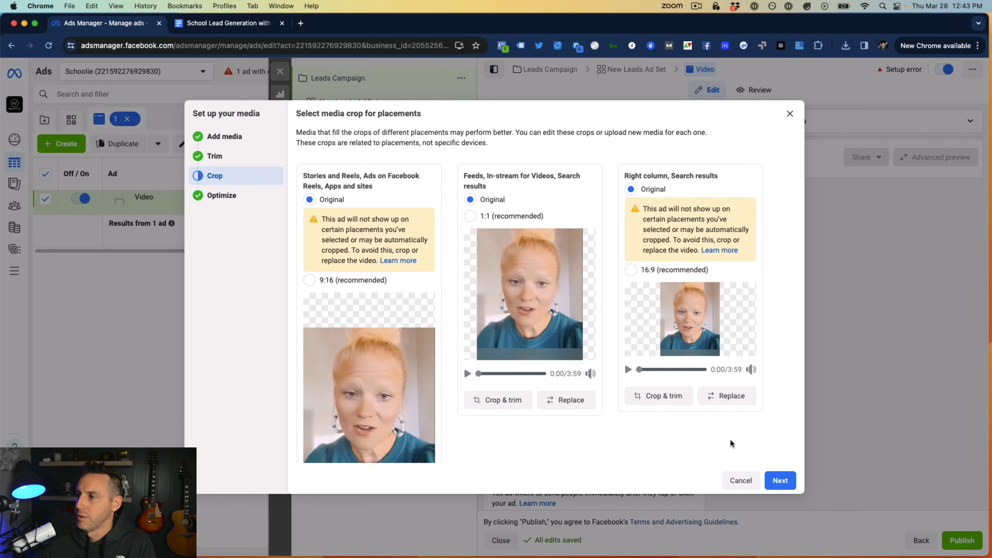
pyautogui.click(780, 480)
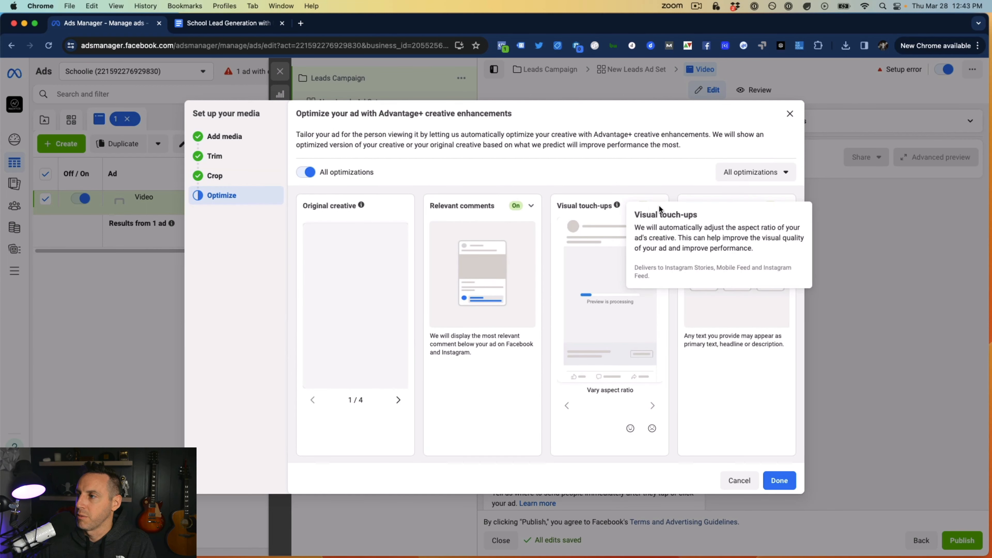
# Turn off all Advantage+ creative optimizations except Relevant comments and finish the media setup.
pyautogui.click(305, 172)
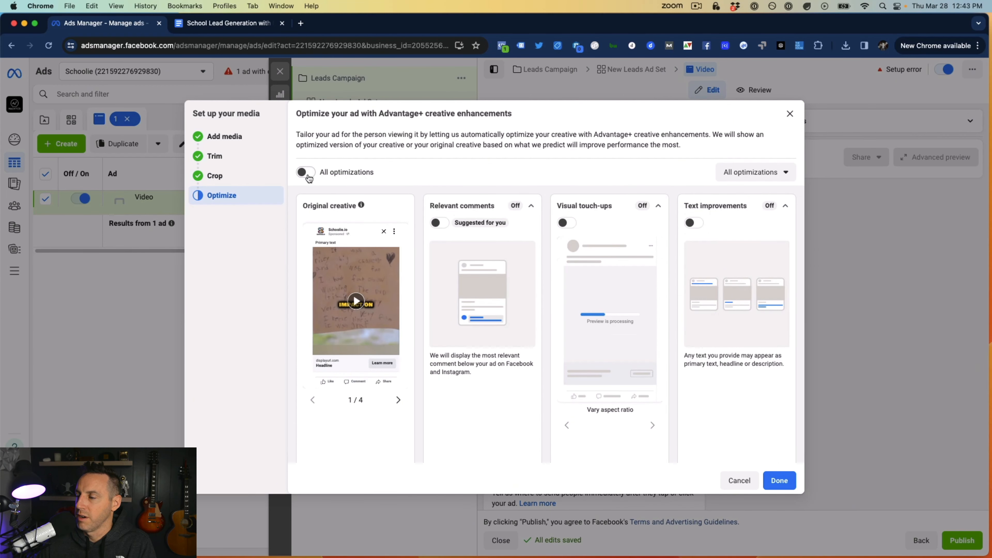
pyautogui.click(440, 222)
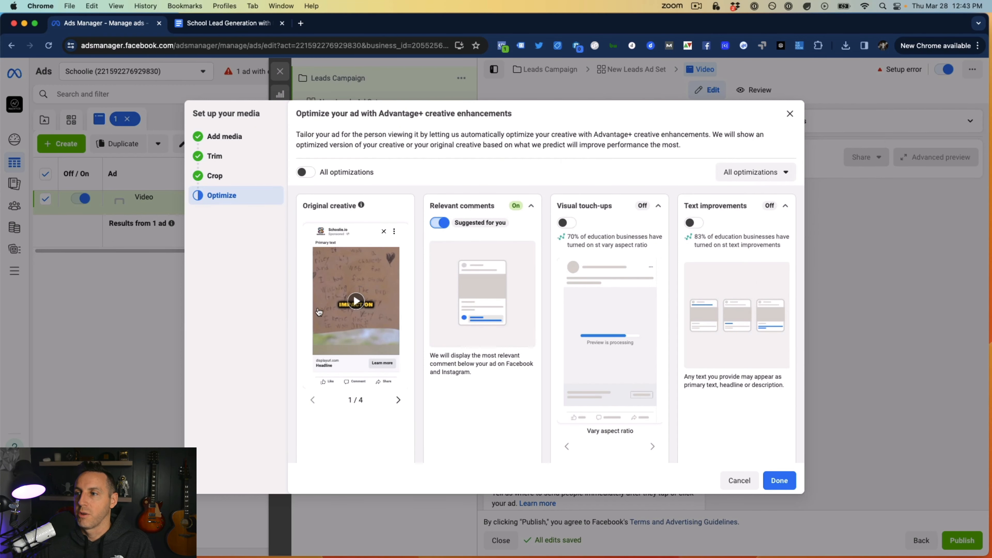
pyautogui.click(780, 481)
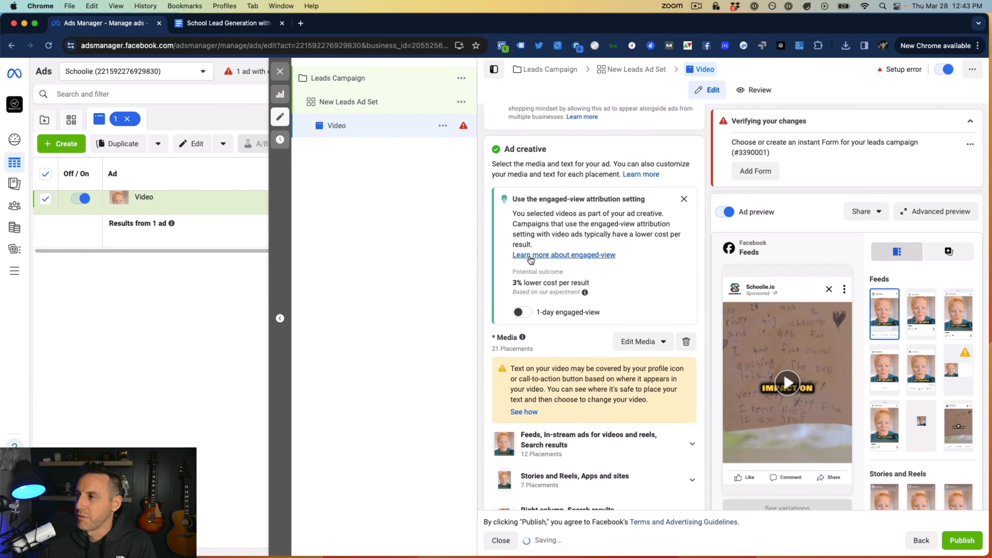
# Enter "Hey parents! Looking for a new school...." as the ad's primary text.
pyautogui.scroll(-5, 508, 237)
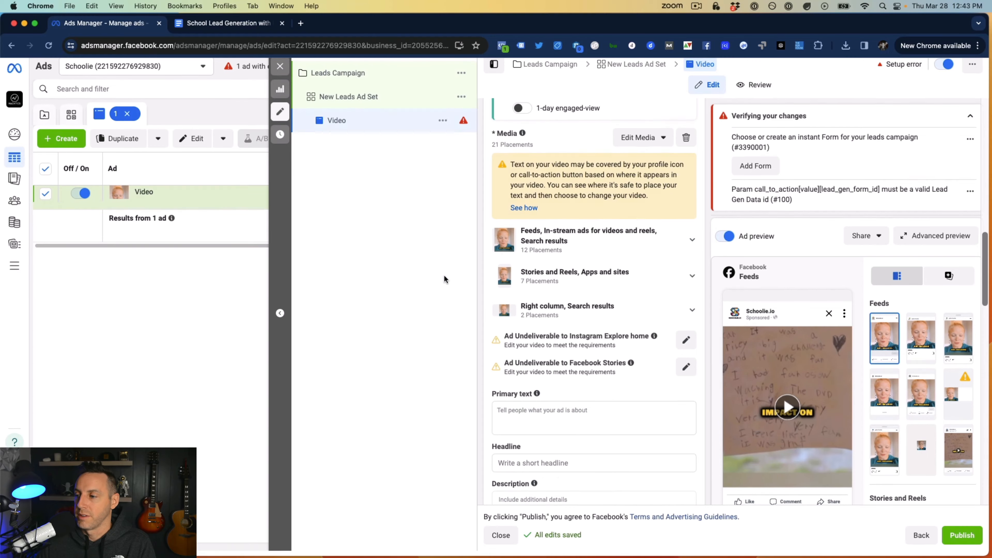
pyautogui.scroll(-3, 578, 304)
pyautogui.click(576, 301)
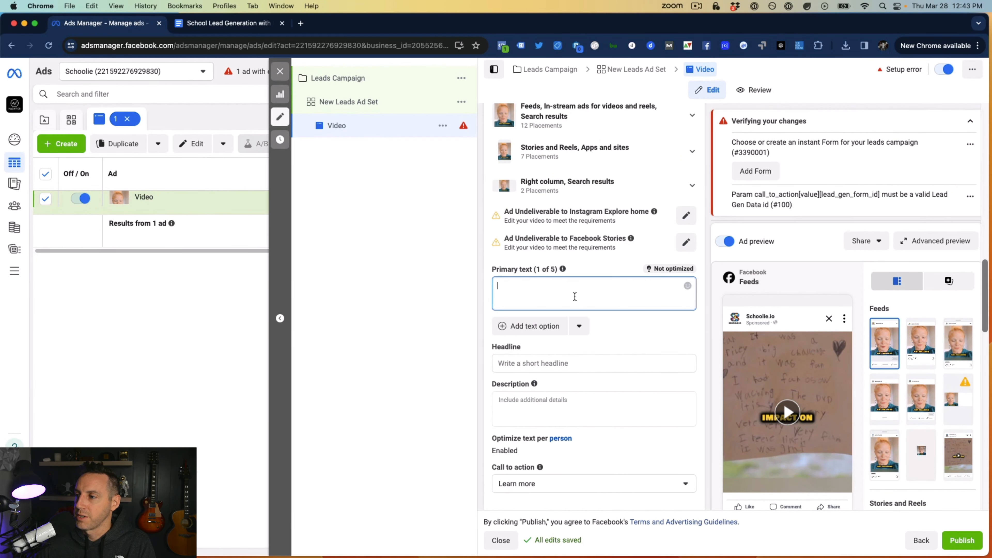
pyautogui.write('Learn')
pyautogui.press('BackSpace')
pyautogui.press('BackSpace')
pyautogui.press('BackSpace')
pyautogui.press('BackSpace')
pyautogui.press('BackSpace')
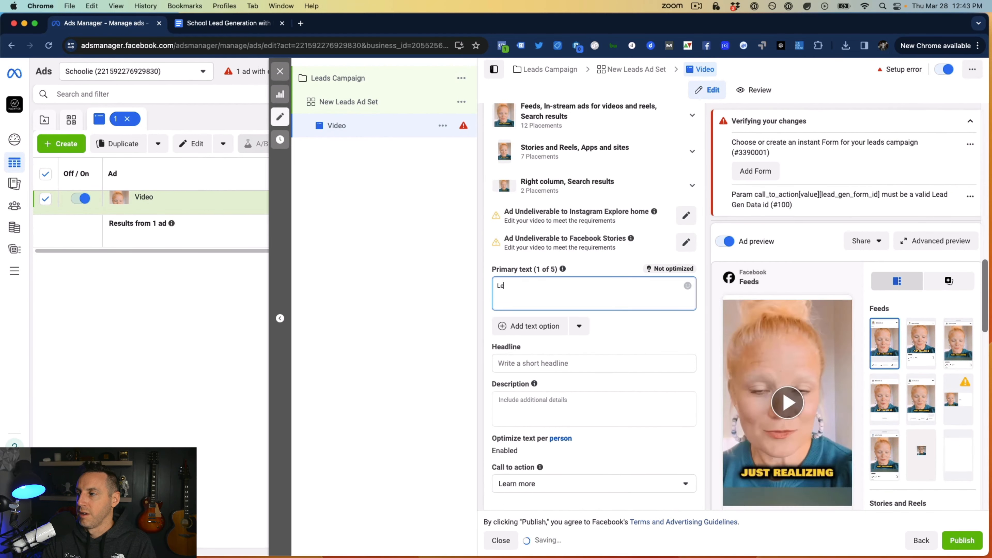
pyautogui.write('Hey parents!')
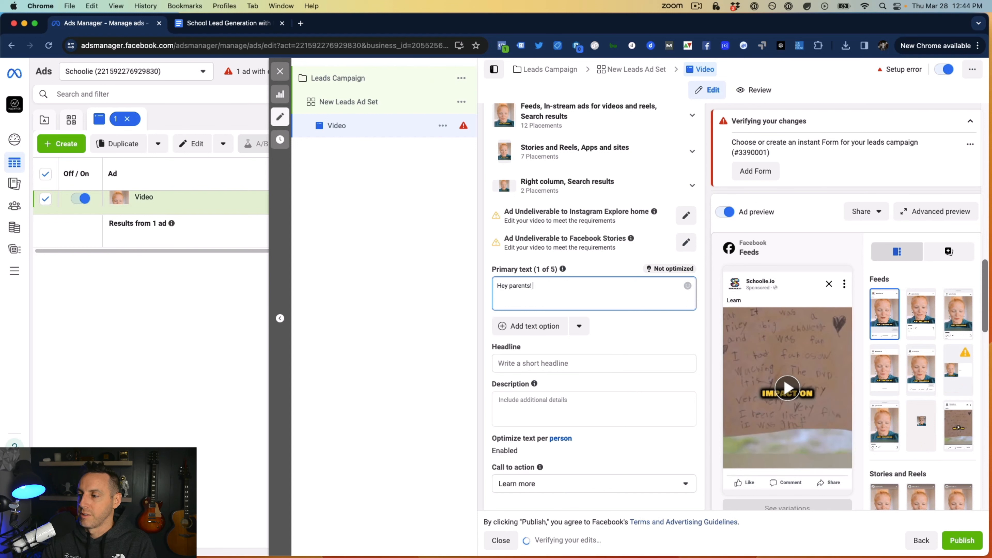
pyautogui.write(' Looking for a new school....')
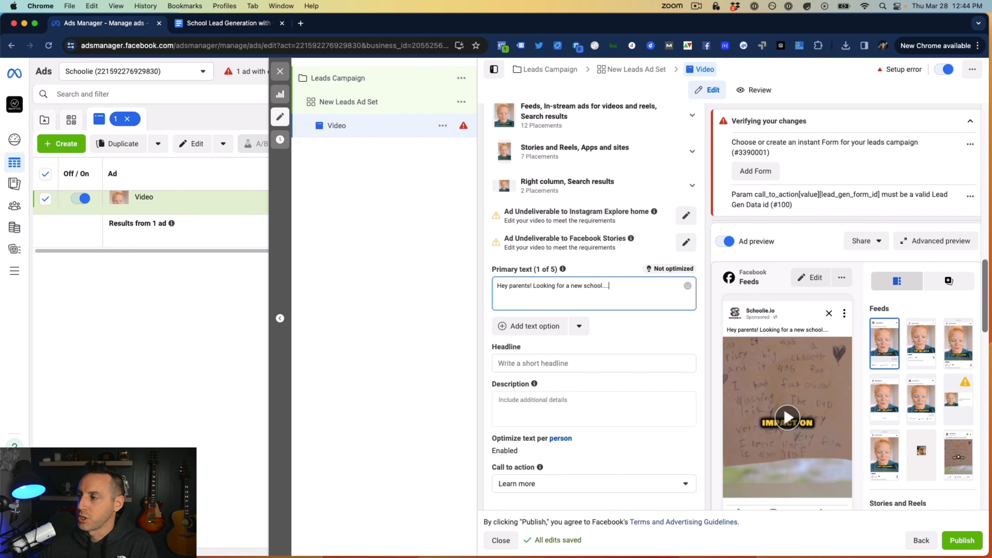
# Enter "This is the headline" as the ad's headline.
pyautogui.click(525, 366)
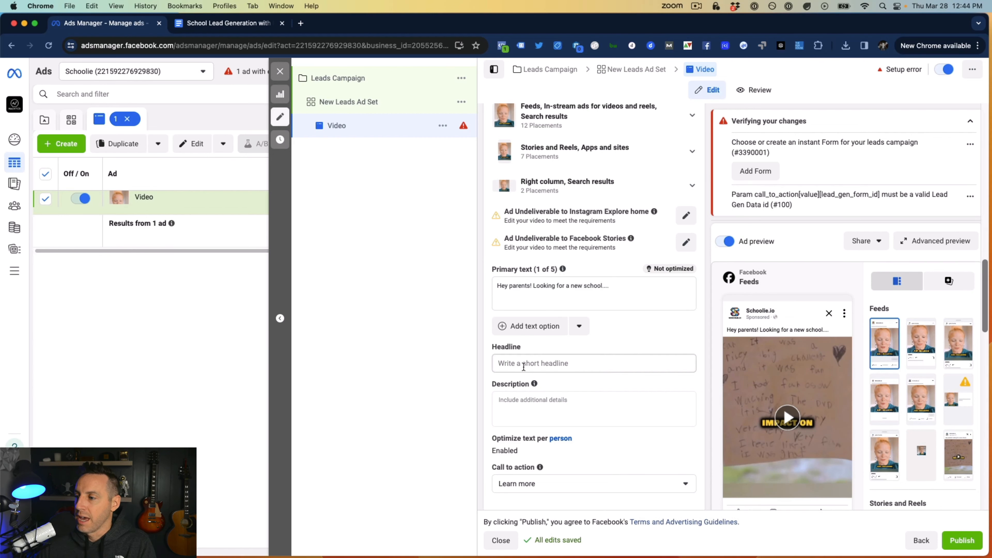
pyautogui.scroll(-2, 765, 485)
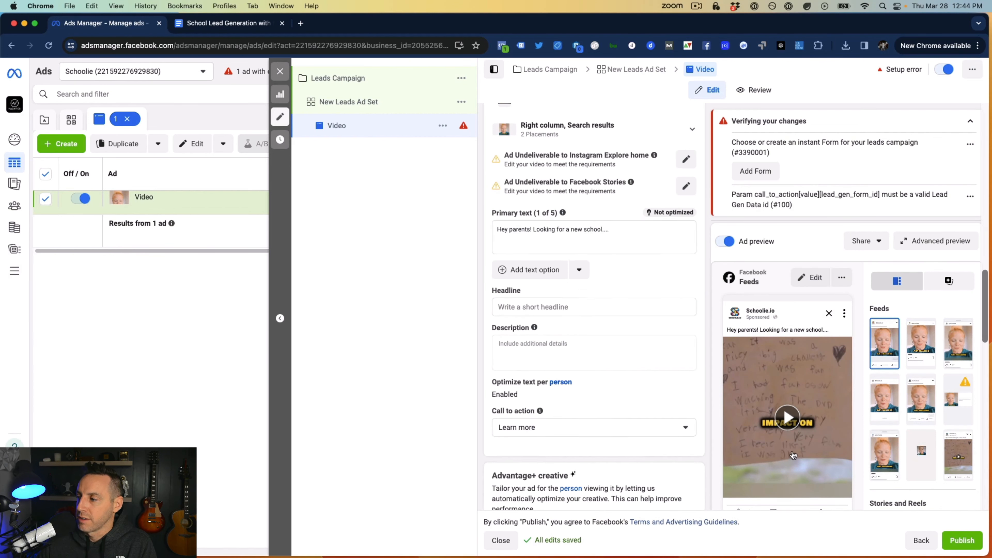
pyautogui.click(544, 296)
pyautogui.write('This ')
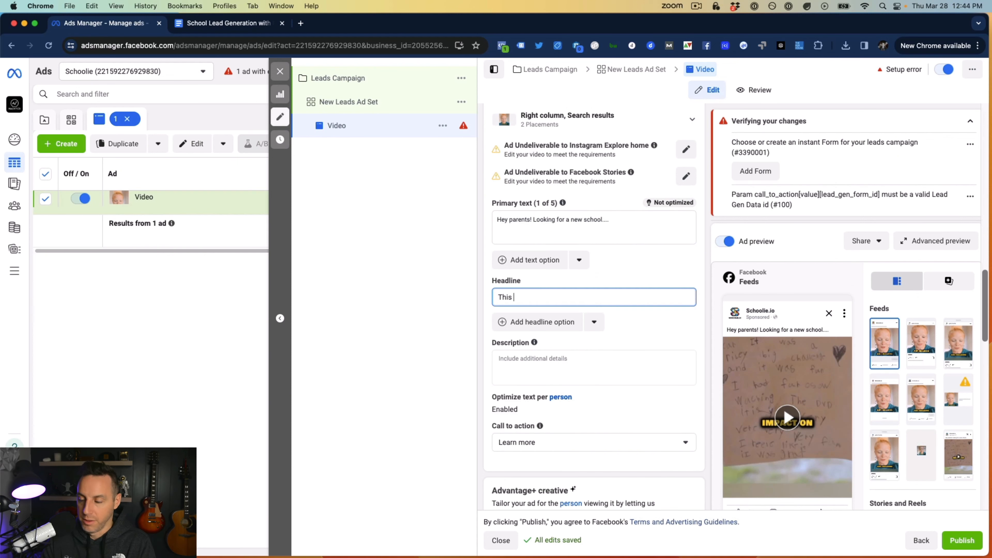
pyautogui.write('is the headline')
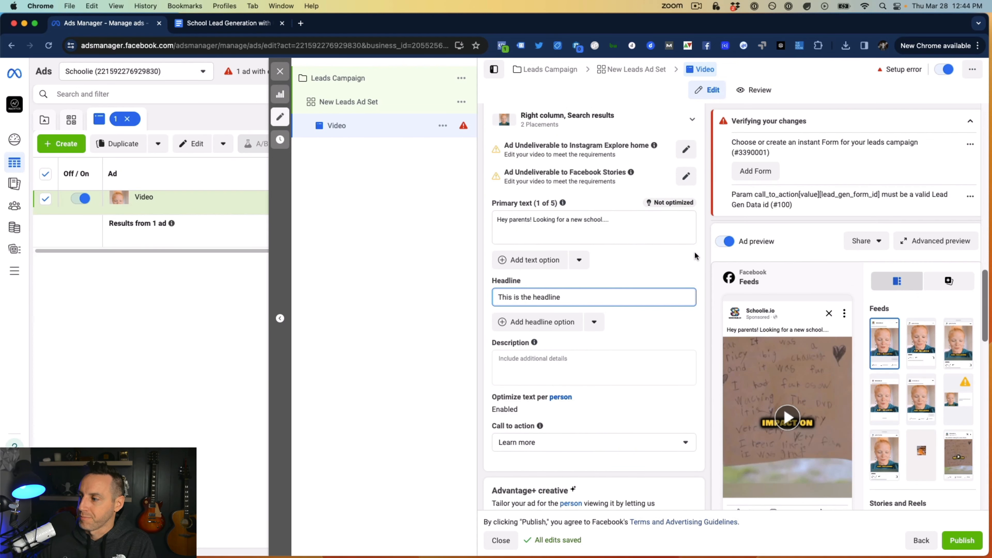
# Collapse the list of setup errors and enter "This is the description" as the ad's description.
pyautogui.scroll(-3, 795, 314)
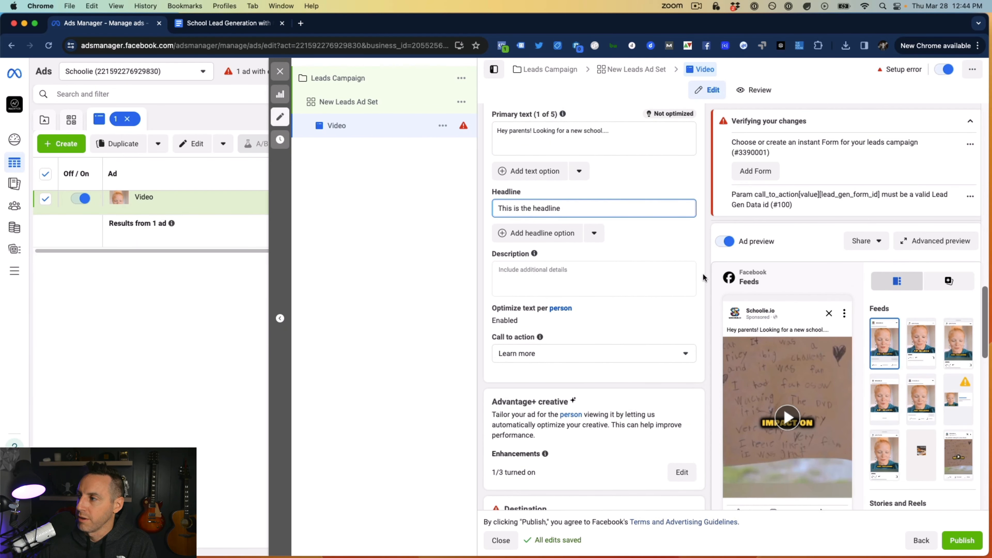
pyautogui.click(971, 122)
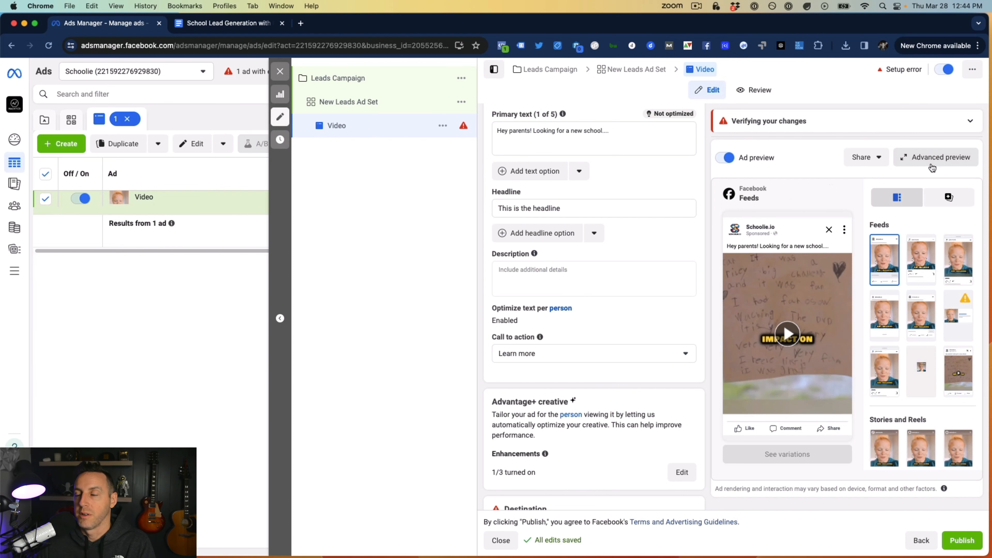
pyautogui.click(556, 277)
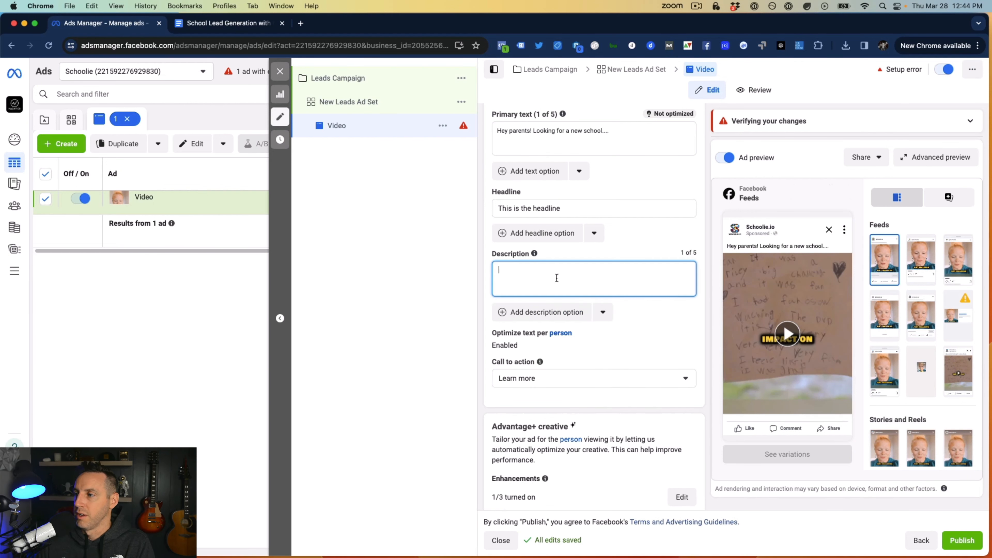
pyautogui.write('This is the description')
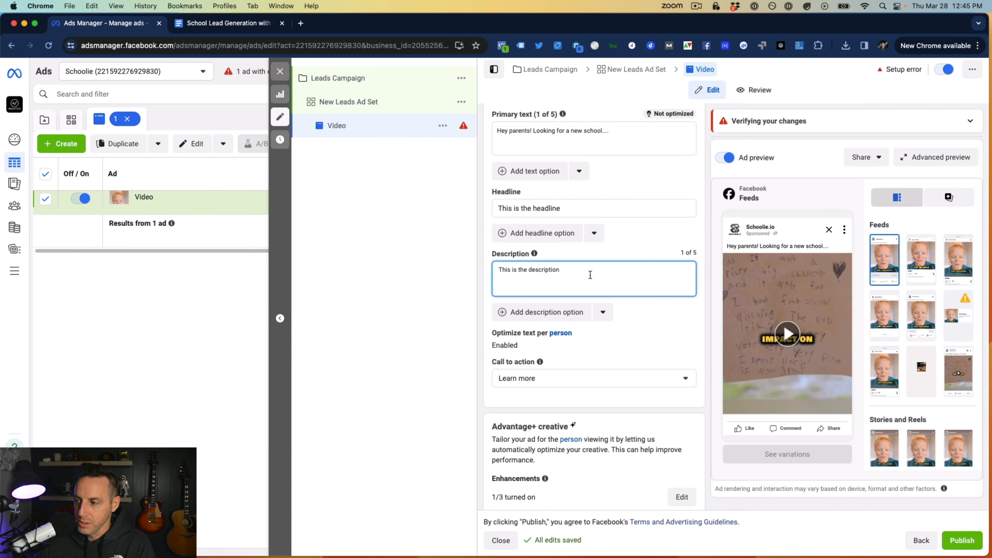
# Review the available call-to-action options, keeping Learn more, and look over the ad's Destination settings.
pyautogui.scroll(-5, 590, 277)
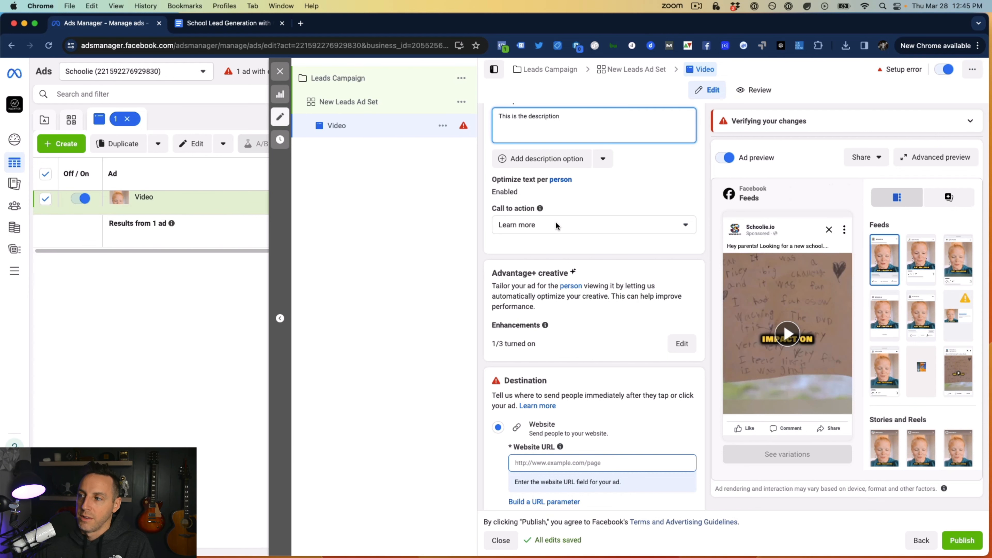
pyautogui.click(556, 224)
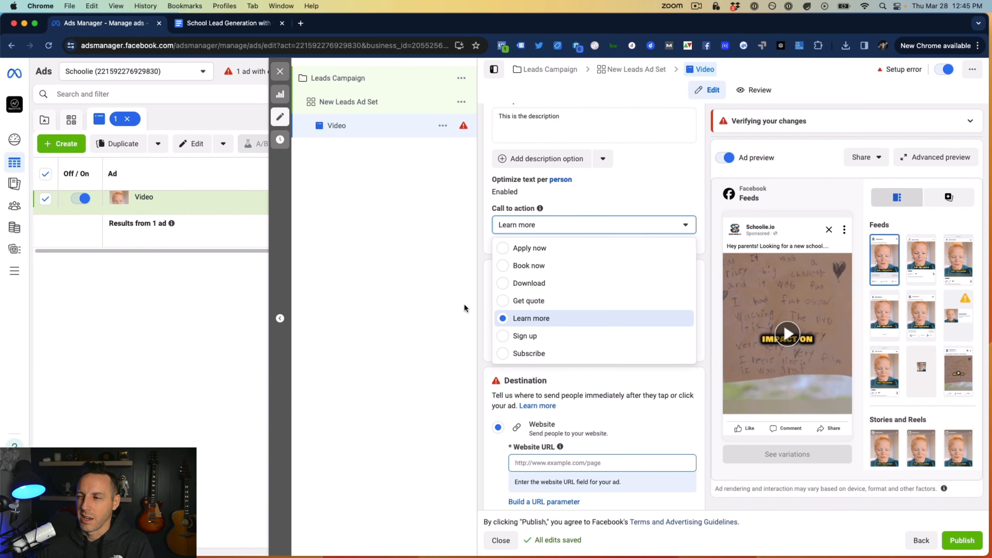
pyautogui.click(695, 192)
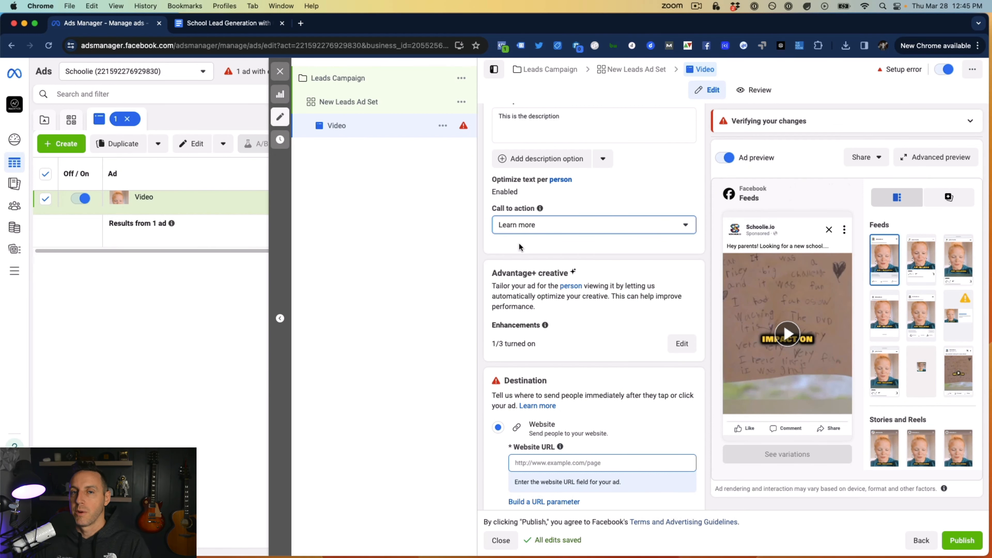
pyautogui.scroll(-5, 539, 318)
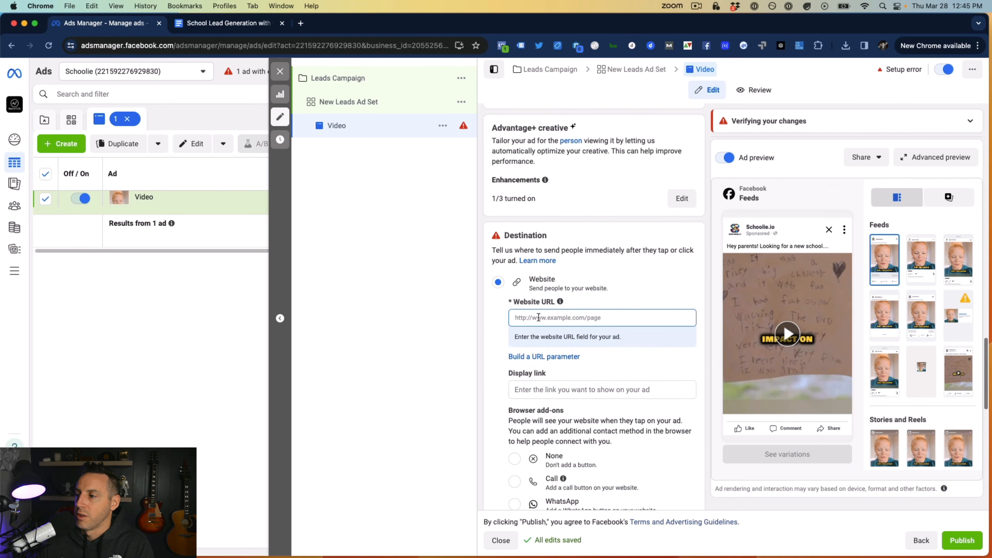
pyautogui.click(539, 317)
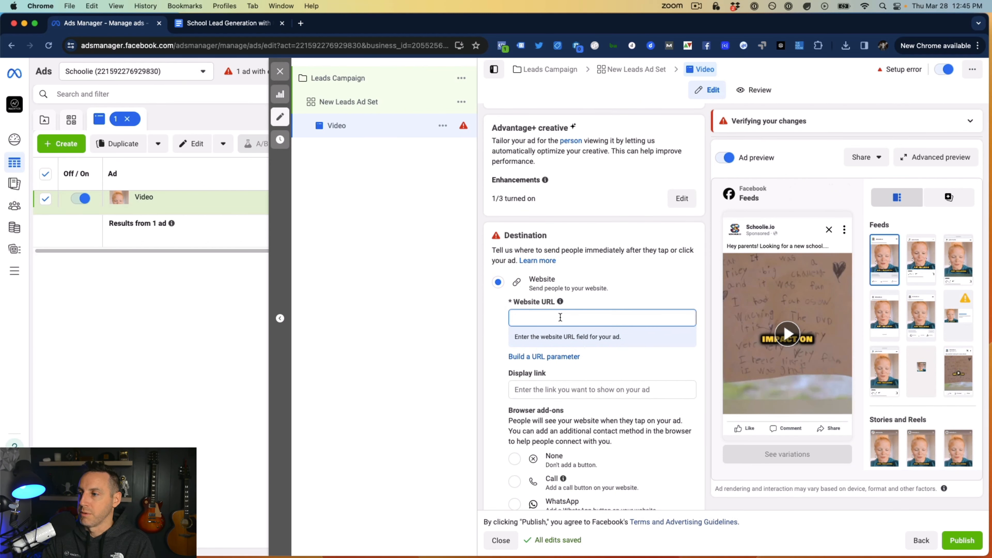
pyautogui.write('htt')
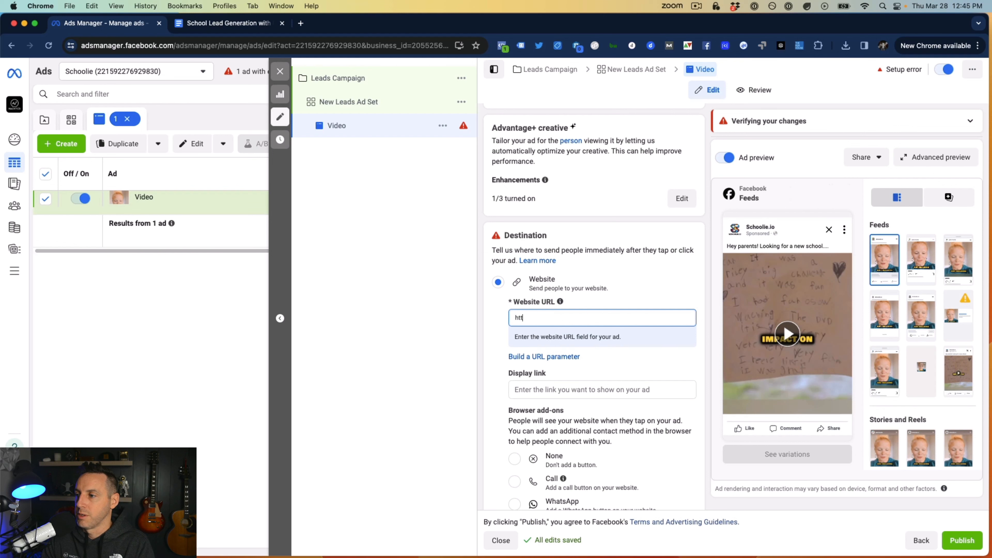
pyautogui.write('ps://schoohlie')
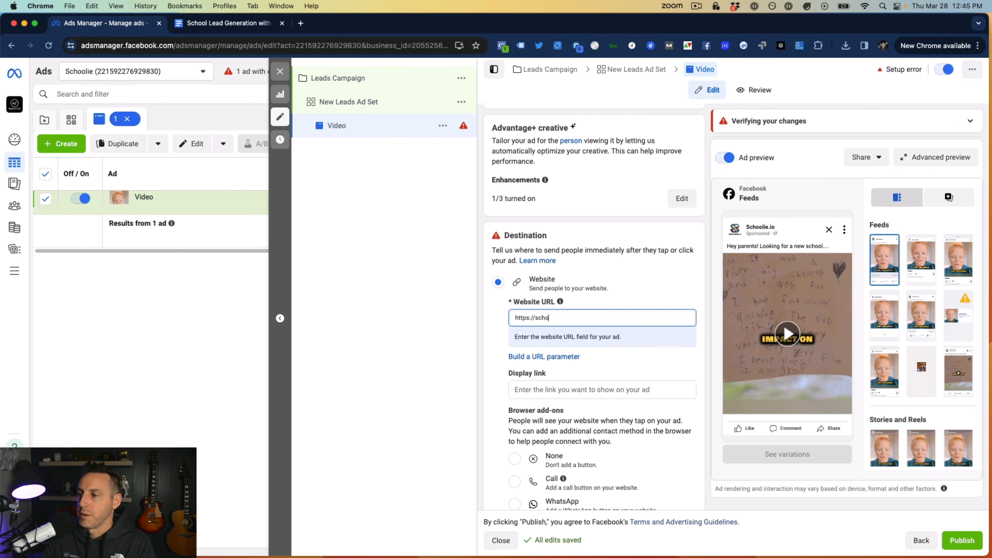
pyautogui.press('BackSpace')
pyautogui.press('BackSpace')
pyautogui.press('BackSpace')
pyautogui.write('l')
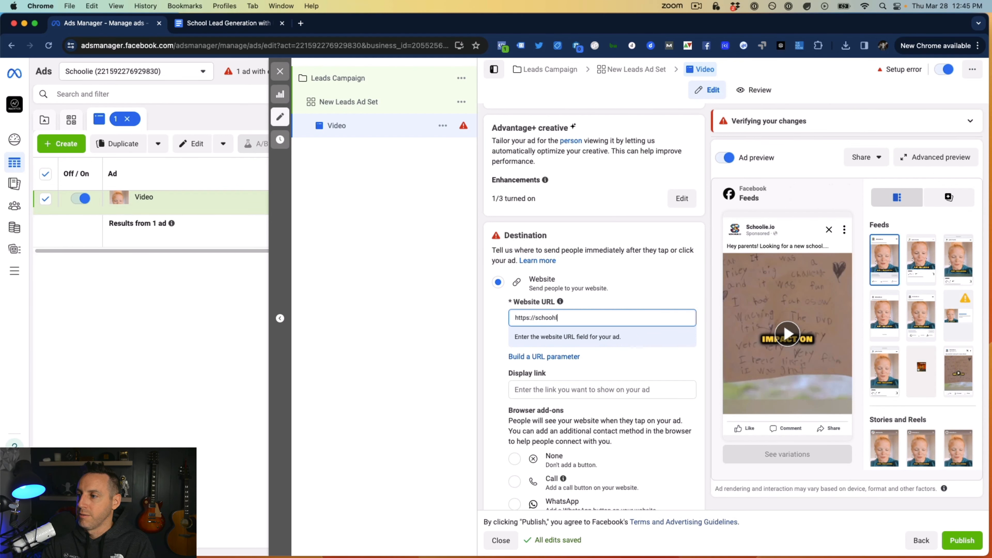
pyautogui.press('BackSpace')
pyautogui.press('BackSpace')
pyautogui.write('lie.io')
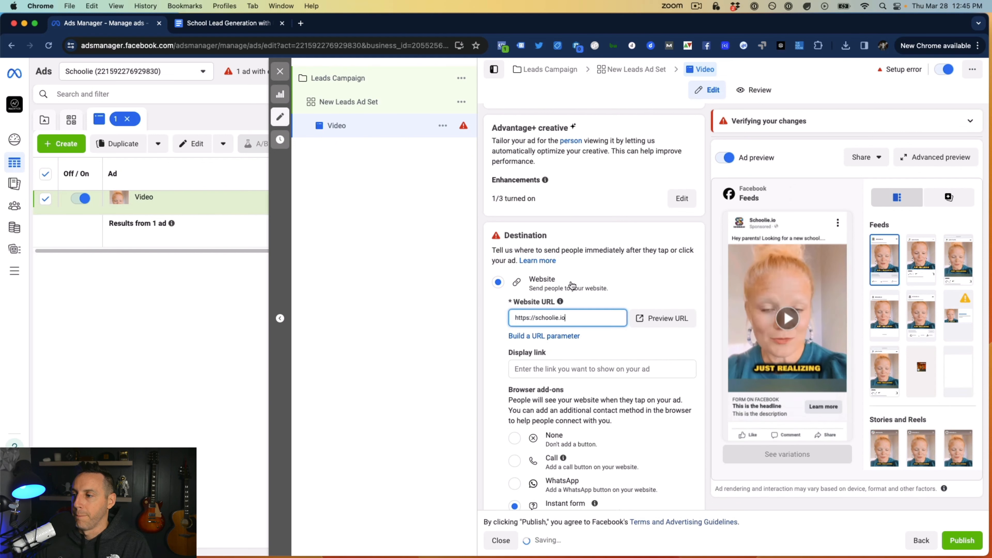
pyautogui.scroll(-1, 572, 283)
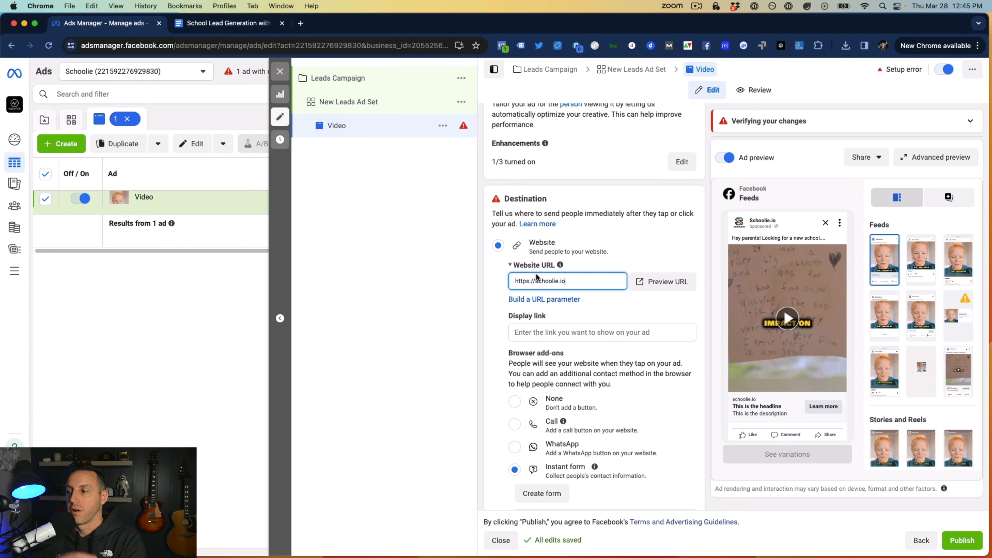
pyautogui.write('/')
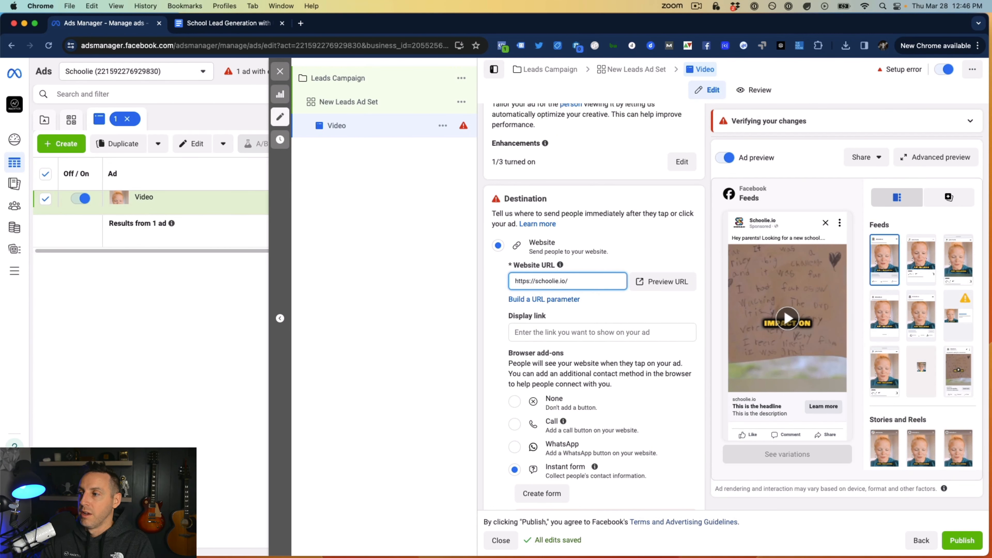
pyautogui.write('landing-pag')
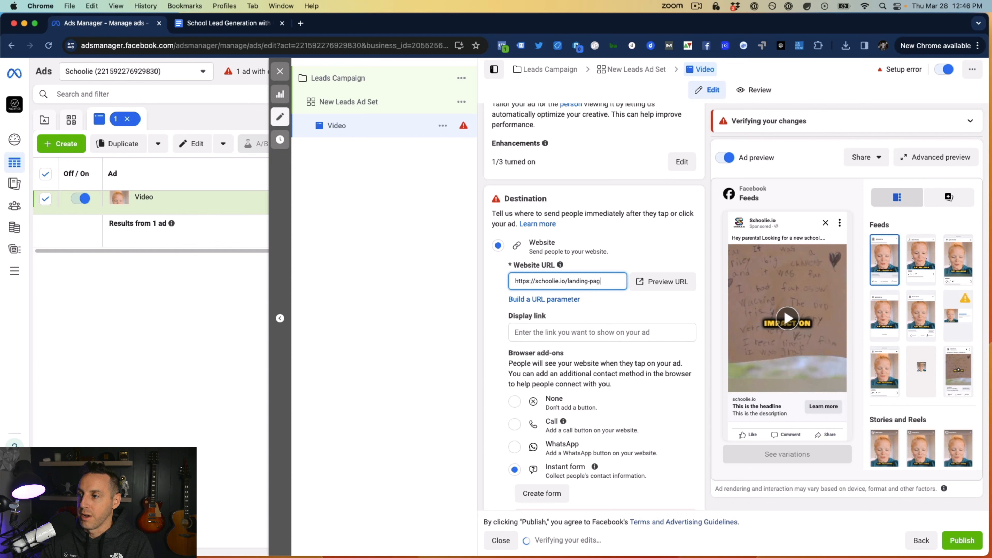
pyautogui.write('e')
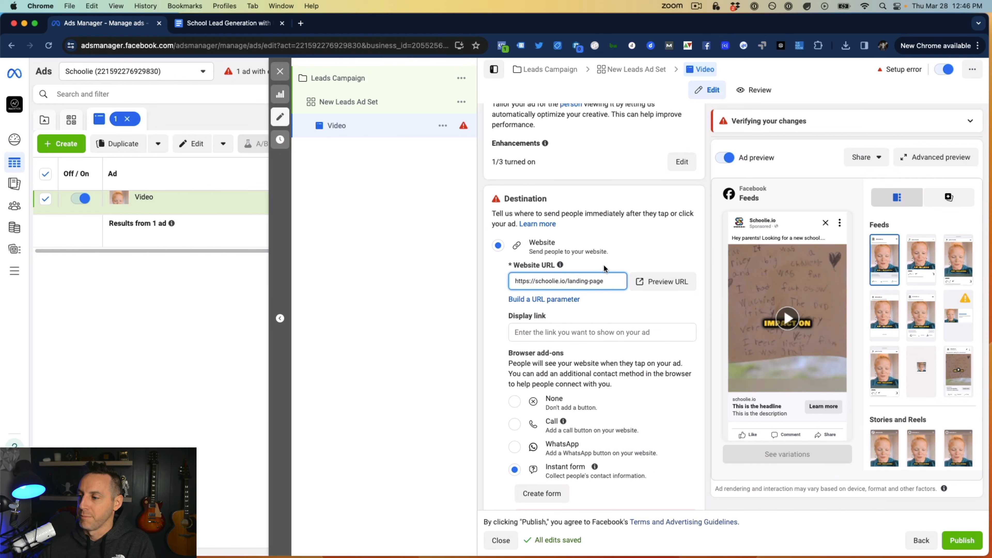
pyautogui.scroll(-3, 604, 268)
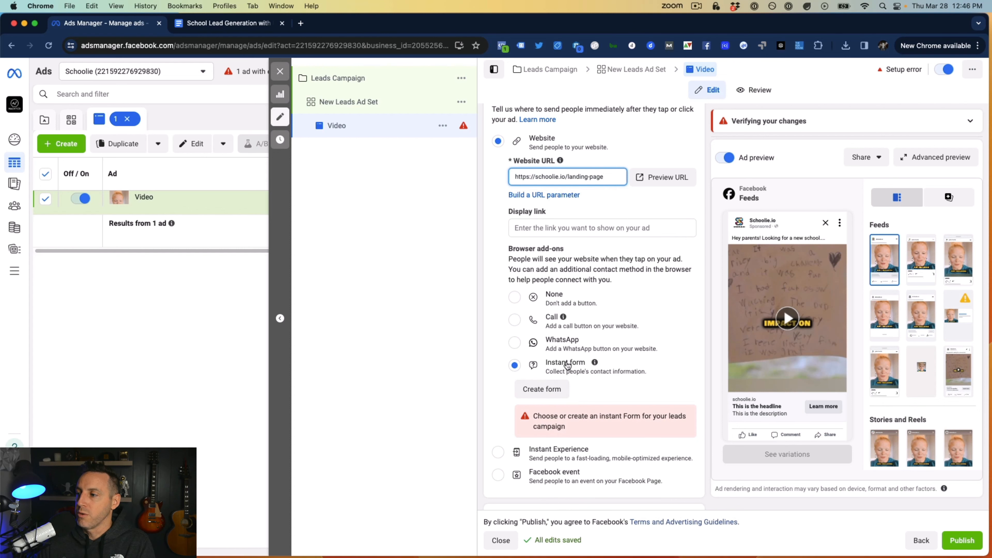
pyautogui.click(549, 365)
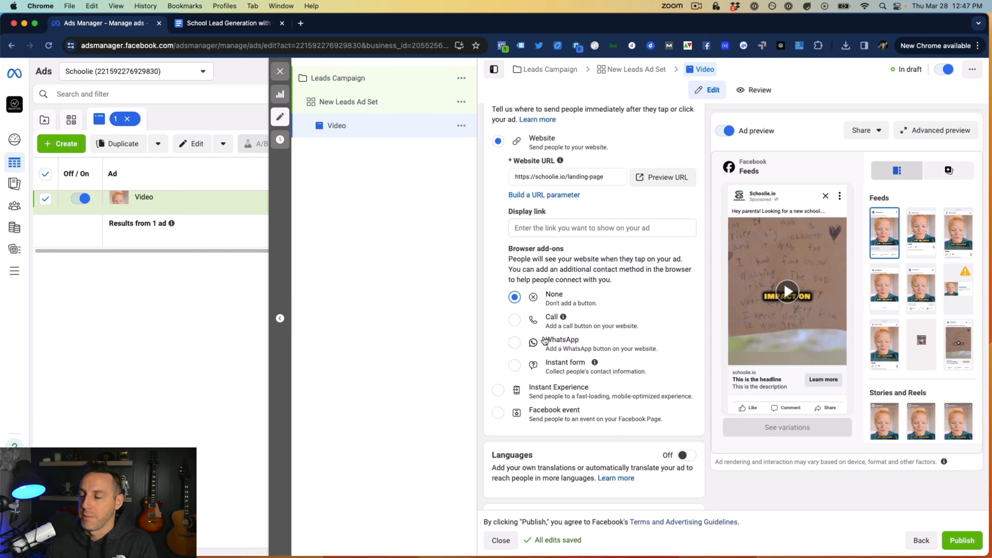
# Build a URL parameter in the ad's Tracking section with campaign source "facebook" and campaign medium "ads".
pyautogui.scroll(-7, 592, 318)
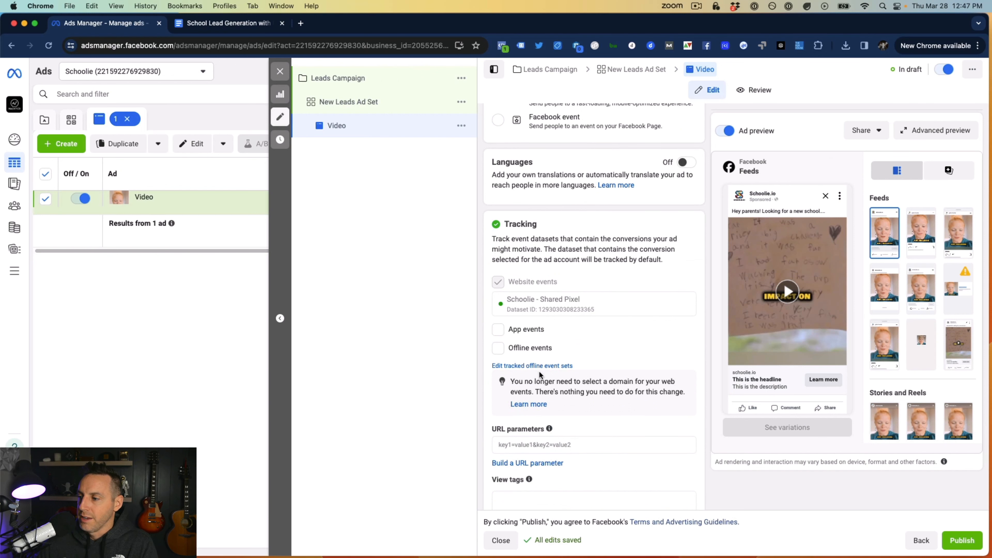
pyautogui.scroll(-2, 542, 375)
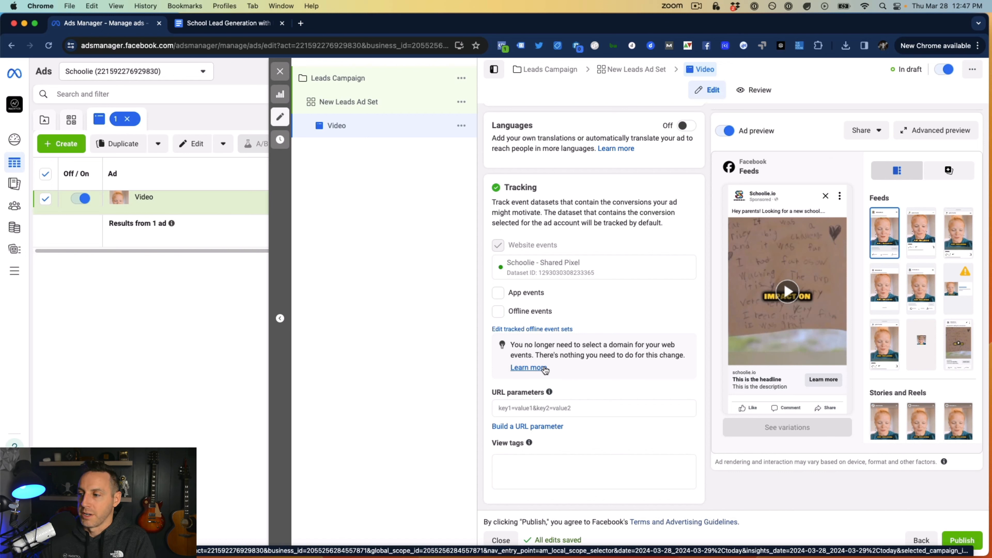
pyautogui.click(530, 426)
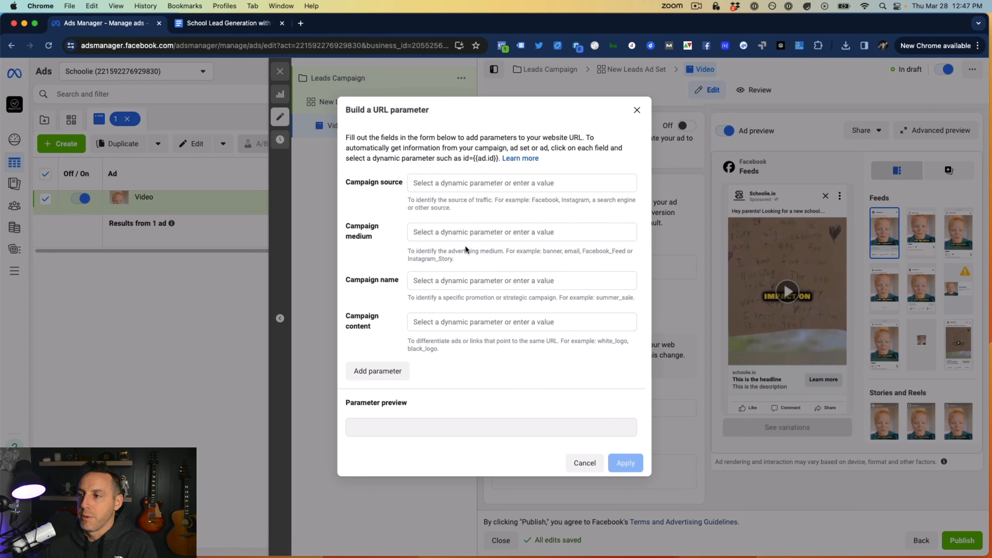
pyautogui.click(464, 183)
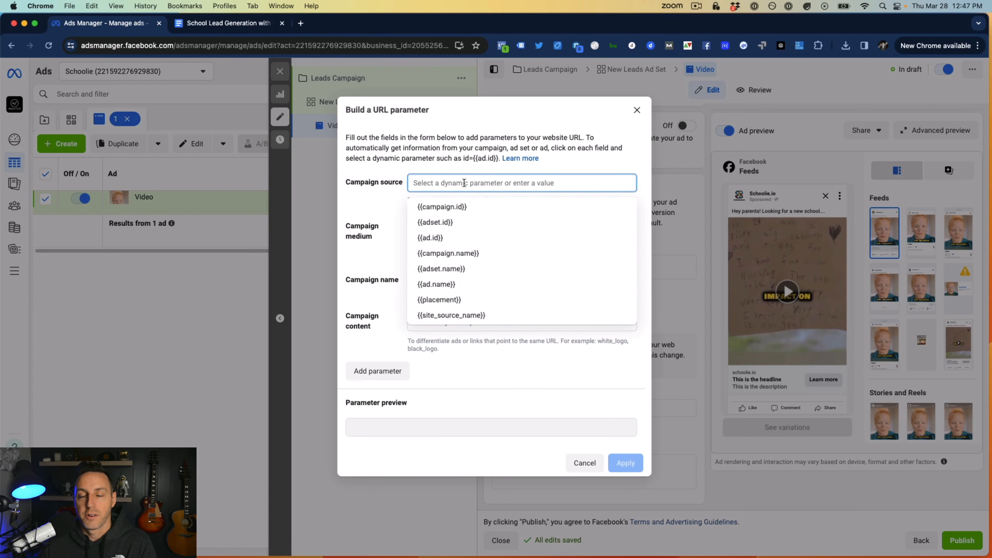
pyautogui.write('facebook')
pyautogui.press('Tab')
pyautogui.write('ads')
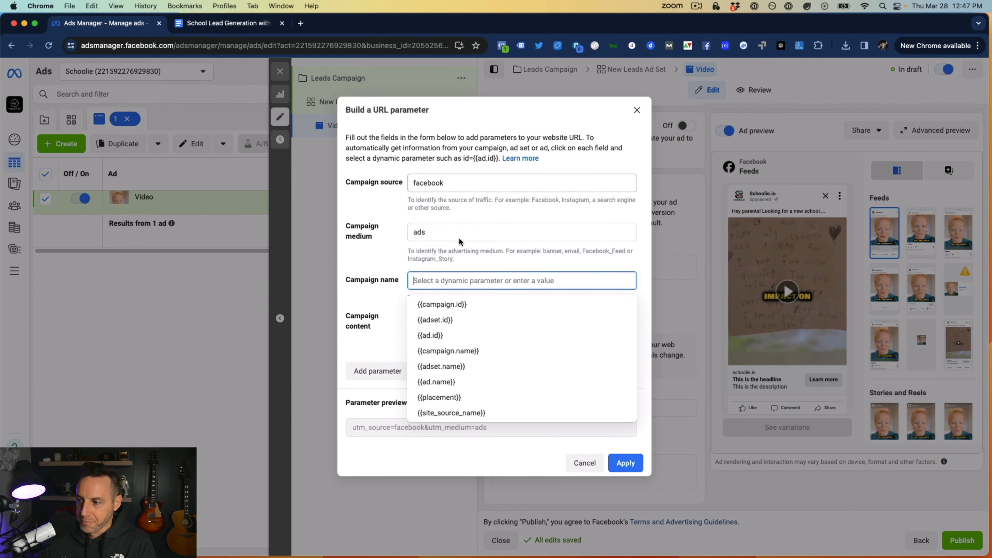
# Set the campaign name parameter to {{campaign.name}} and the campaign content parameter to {{adset.name}}.
pyautogui.click(451, 351)
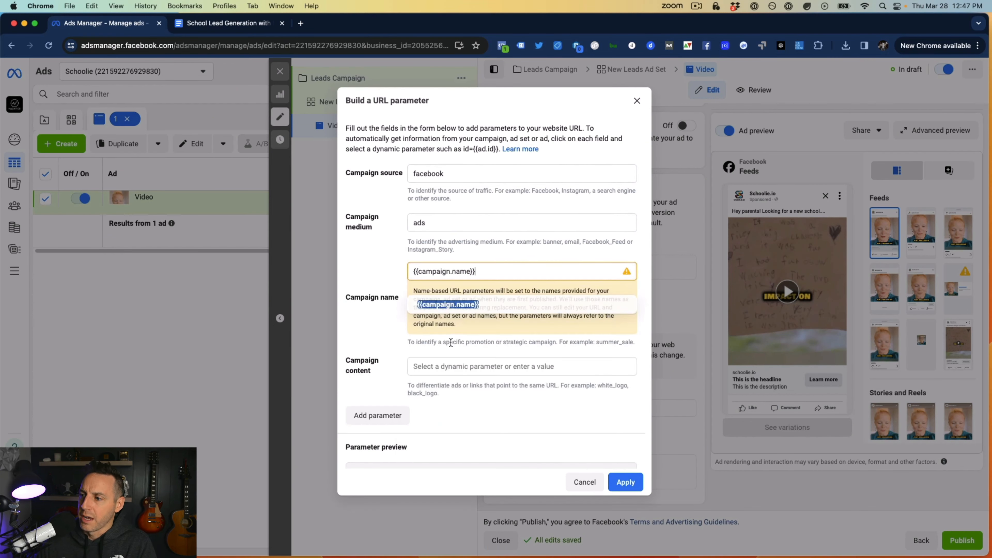
pyautogui.click(431, 366)
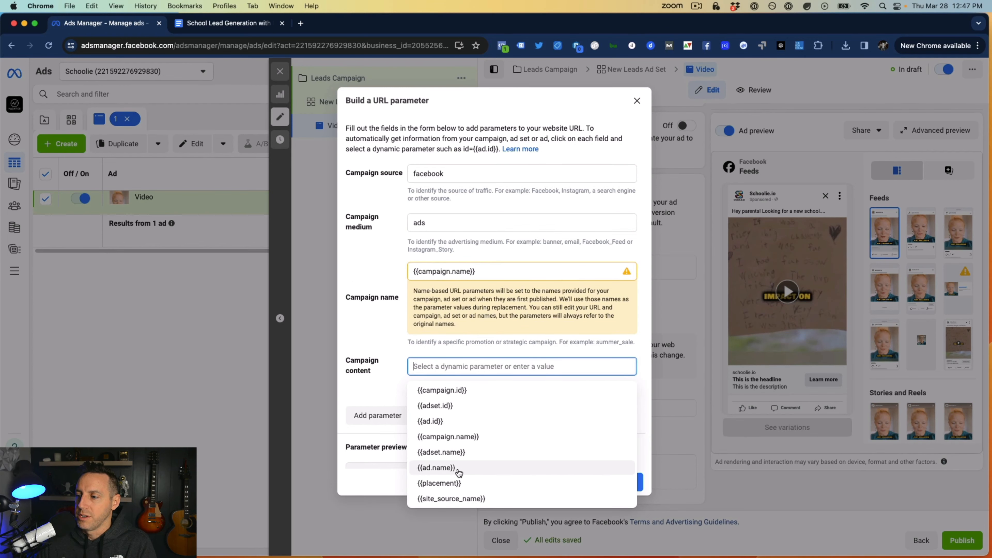
pyautogui.click(463, 454)
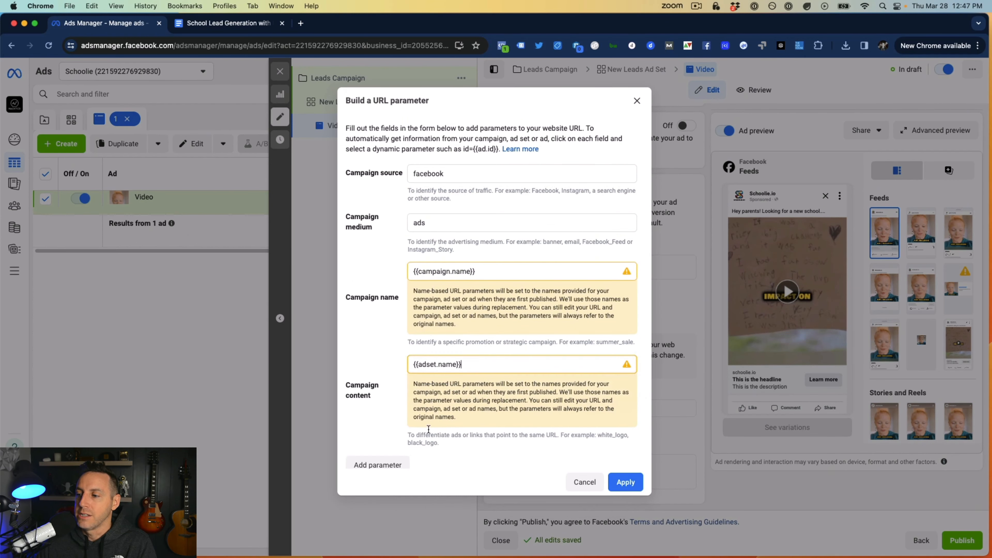
# Add a custom URL parameter named utm_term.
pyautogui.scroll(-3, 400, 438)
pyautogui.click(383, 385)
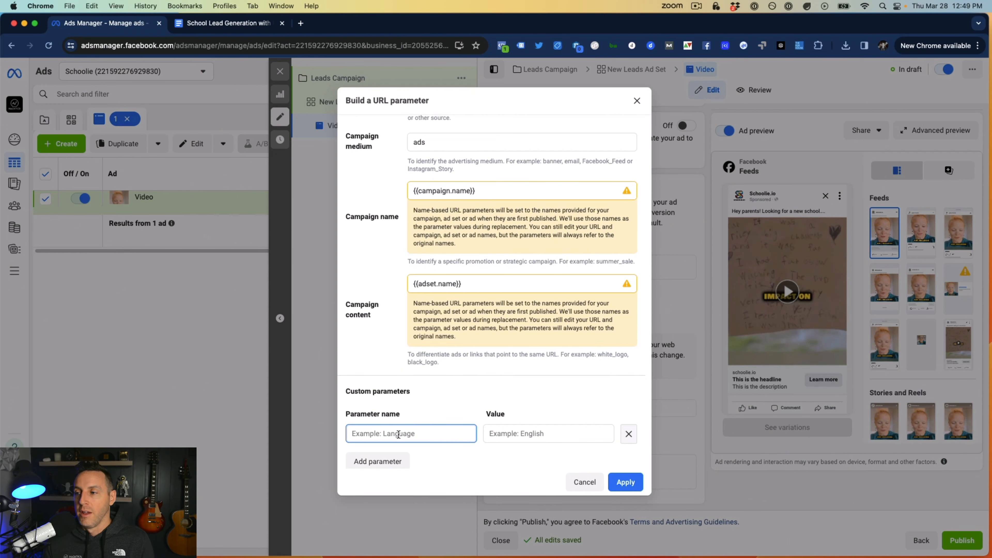
pyautogui.write('f')
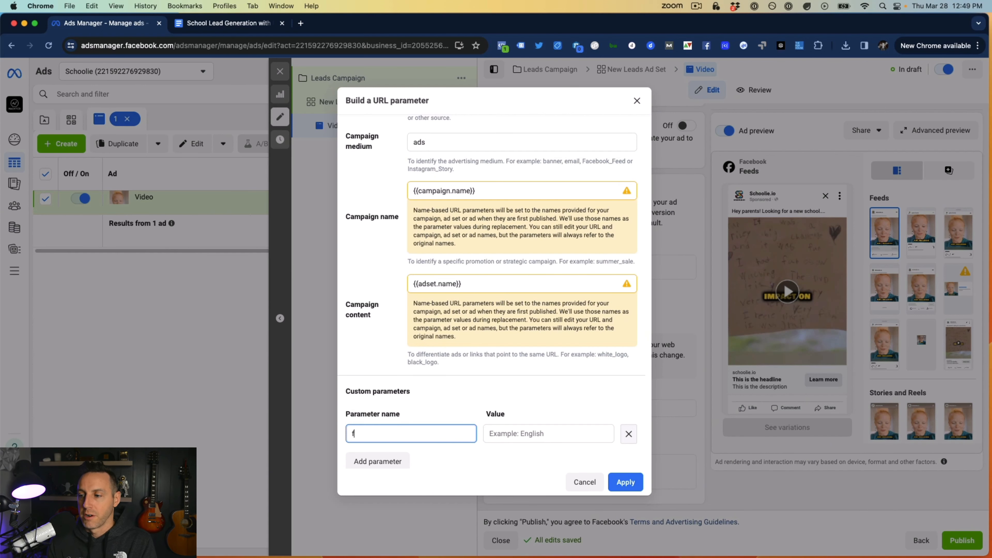
pyautogui.press('BackSpace')
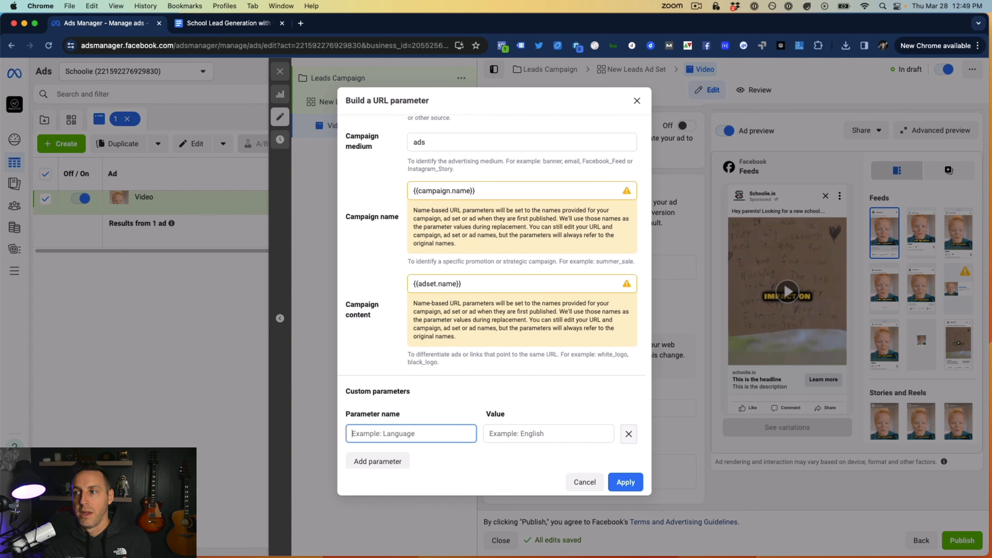
pyautogui.scroll(-1, 494, 291)
pyautogui.scroll(4, 454, 291)
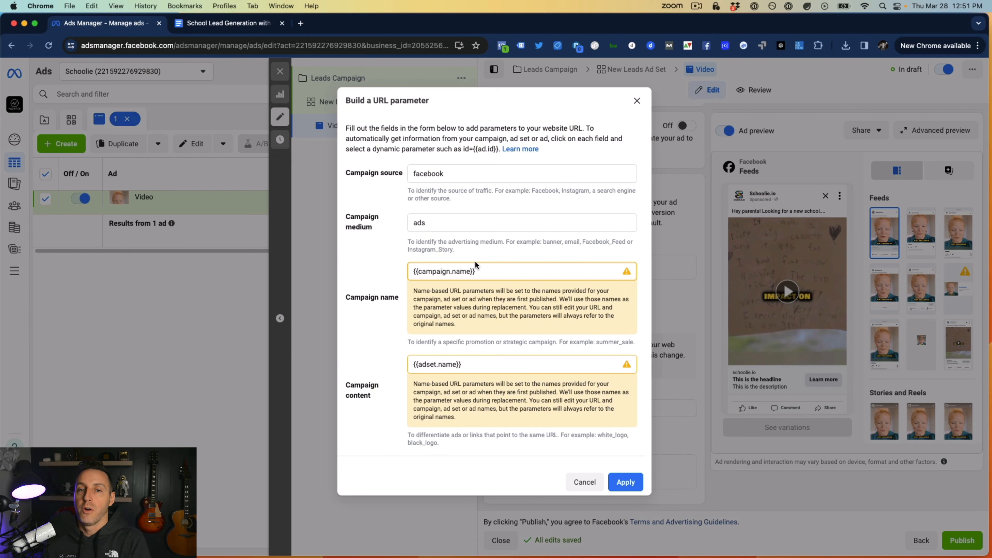
pyautogui.scroll(-5, 476, 263)
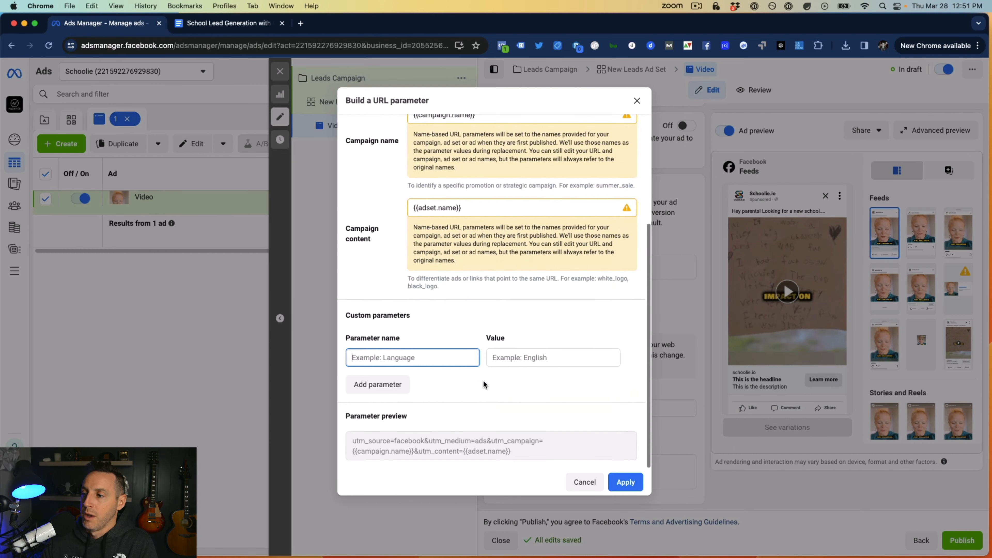
pyautogui.click(427, 358)
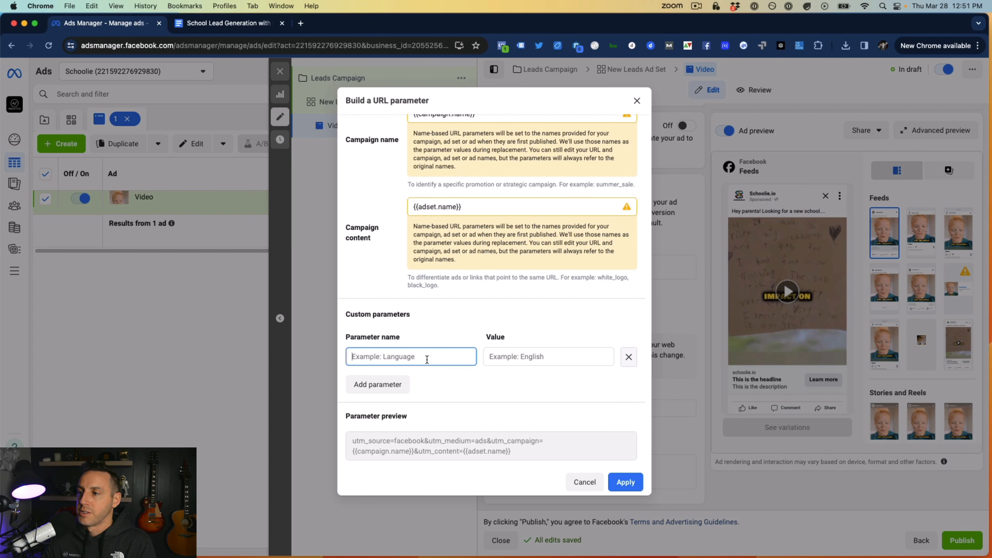
pyautogui.write('utm_term')
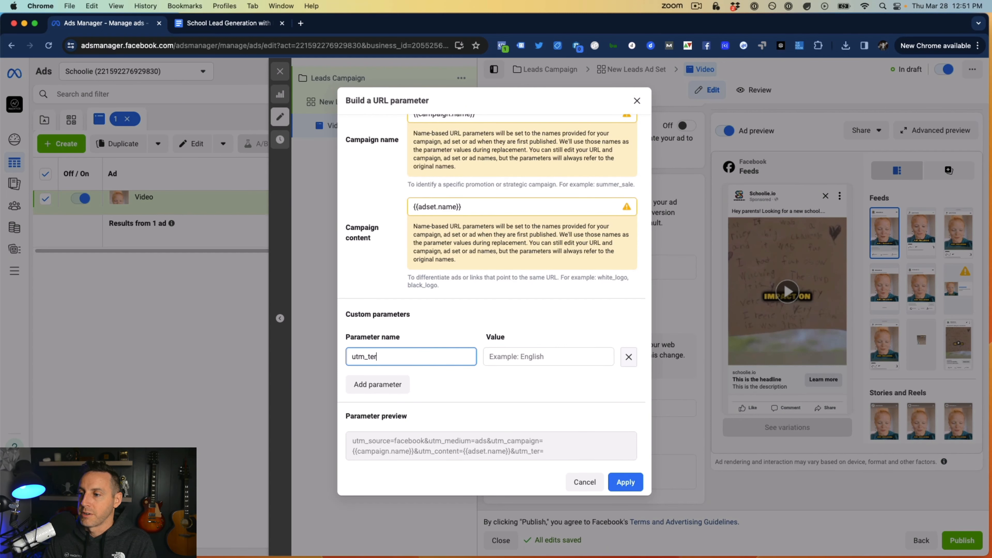
pyautogui.press('Tab')
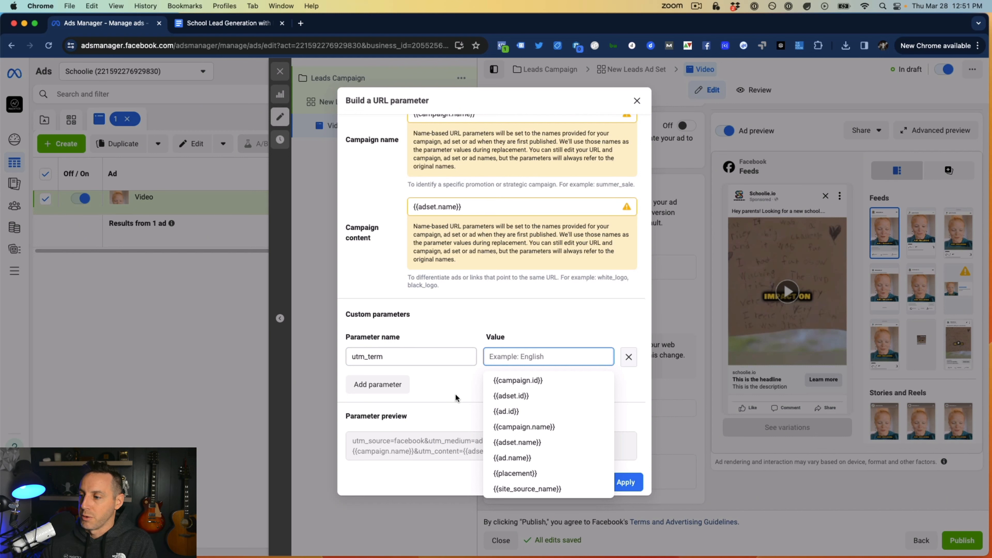
# Set the utm_term value to {{ad.name}}{{placement}} and apply the URL parameters to the ad.
pyautogui.click(512, 458)
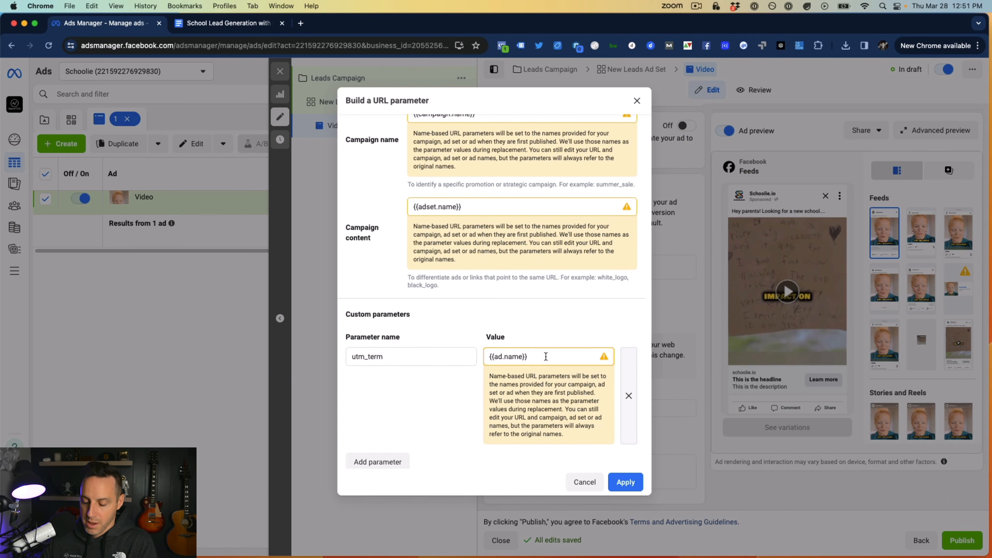
pyautogui.write('{{placm')
pyautogui.press('BackSpace')
pyautogui.write('e')
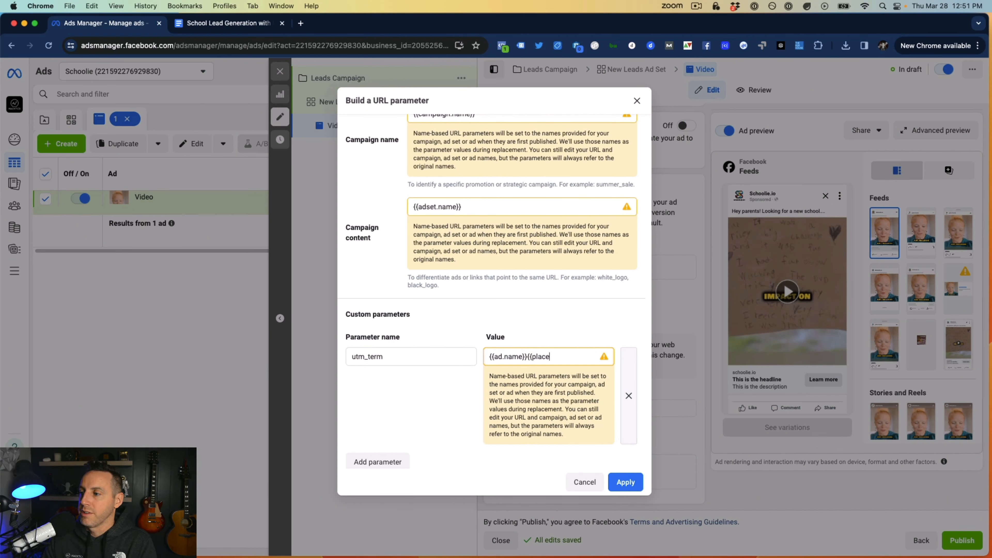
pyautogui.write('ment}}')
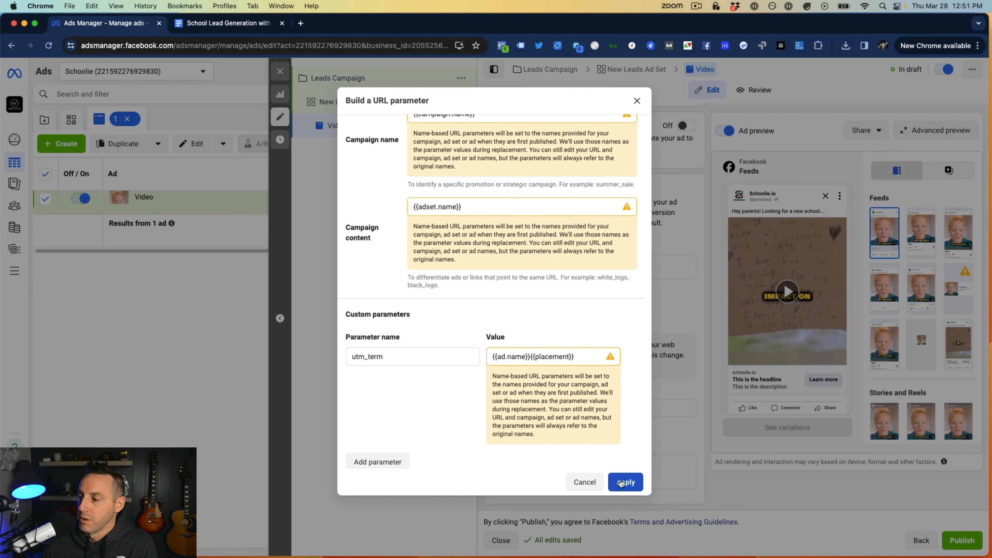
pyautogui.click(625, 482)
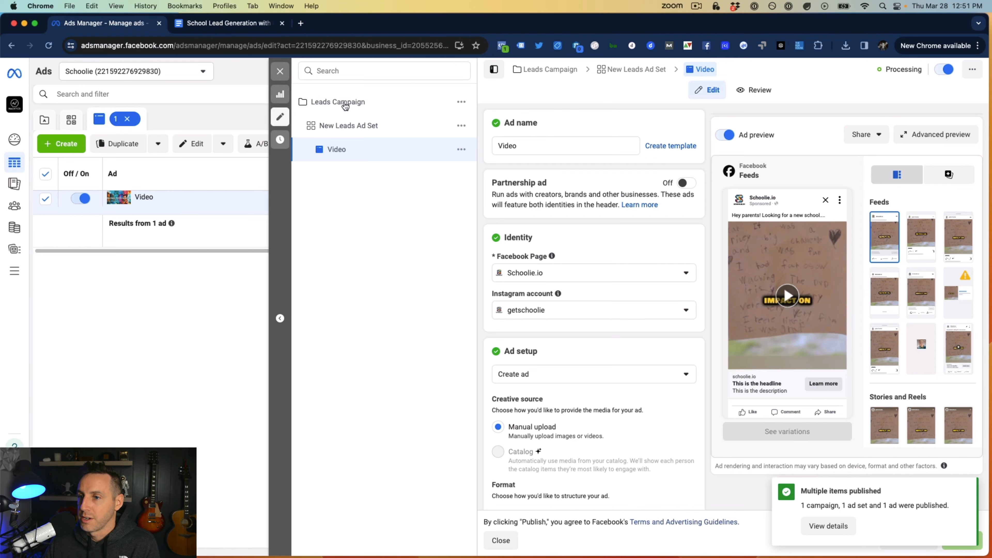
# Close the ad editor and duplicate the Video ad within the New Leads Ad Set.
pyautogui.click(280, 71)
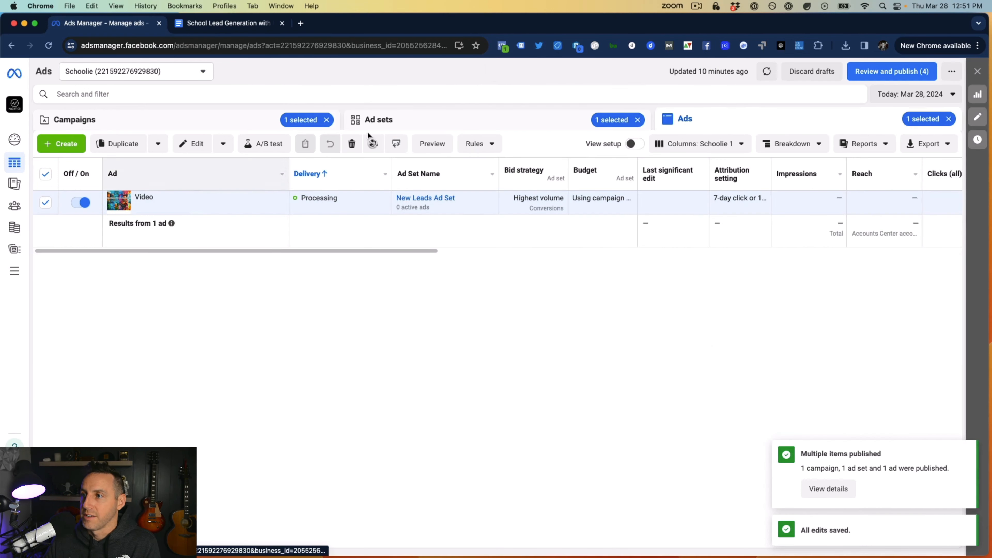
pyautogui.moveTo(144, 200)
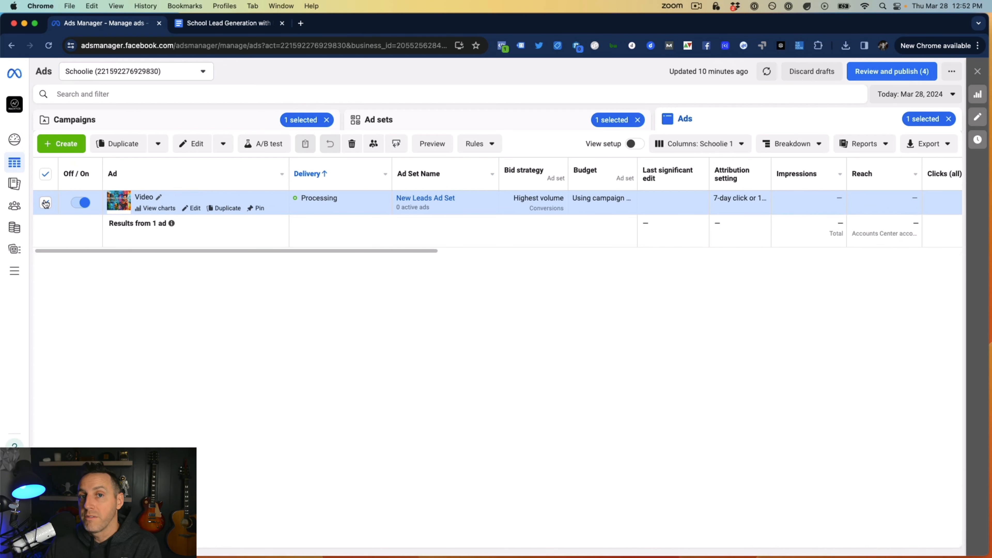
pyautogui.click(227, 208)
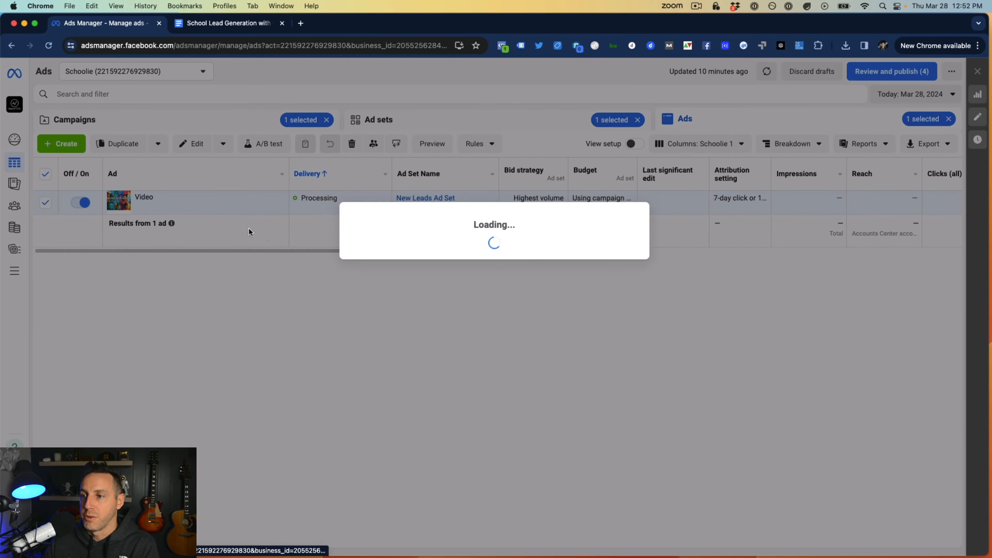
pyautogui.click(620, 370)
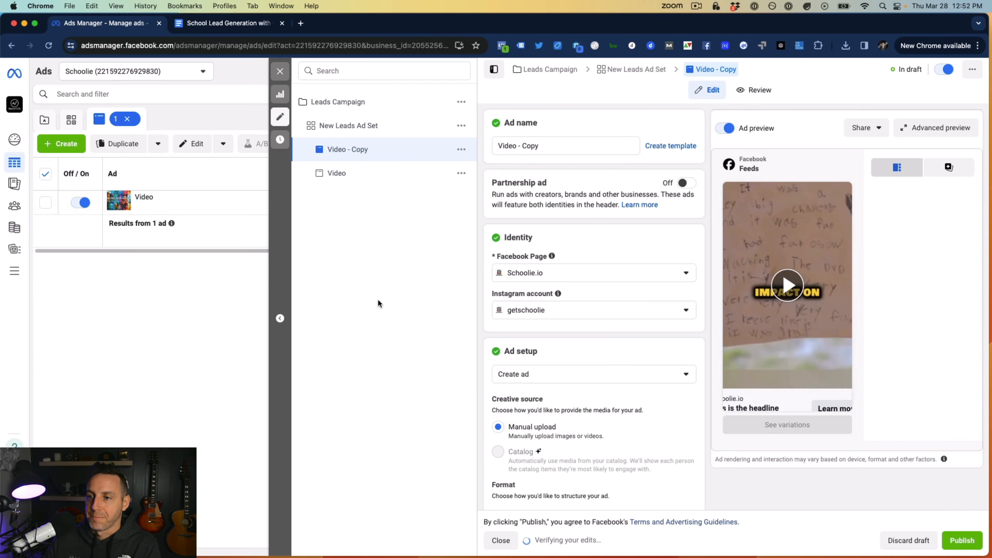
# Rename the duplicated ad as Video 2.
pyautogui.click(547, 145)
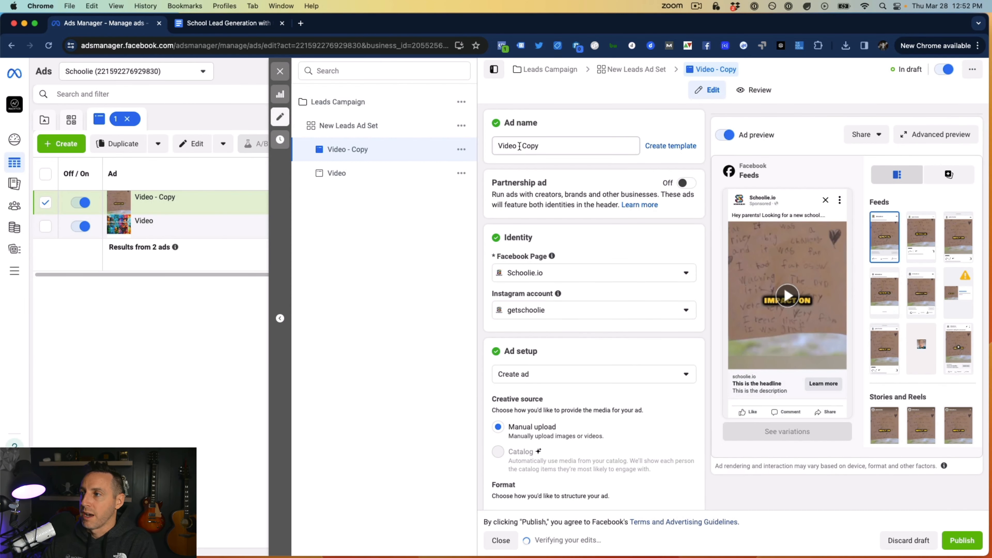
pyautogui.moveTo(516, 146); pyautogui.dragTo(558, 146)
pyautogui.write('2')
pyautogui.press('BackSpace')
pyautogui.write('2')
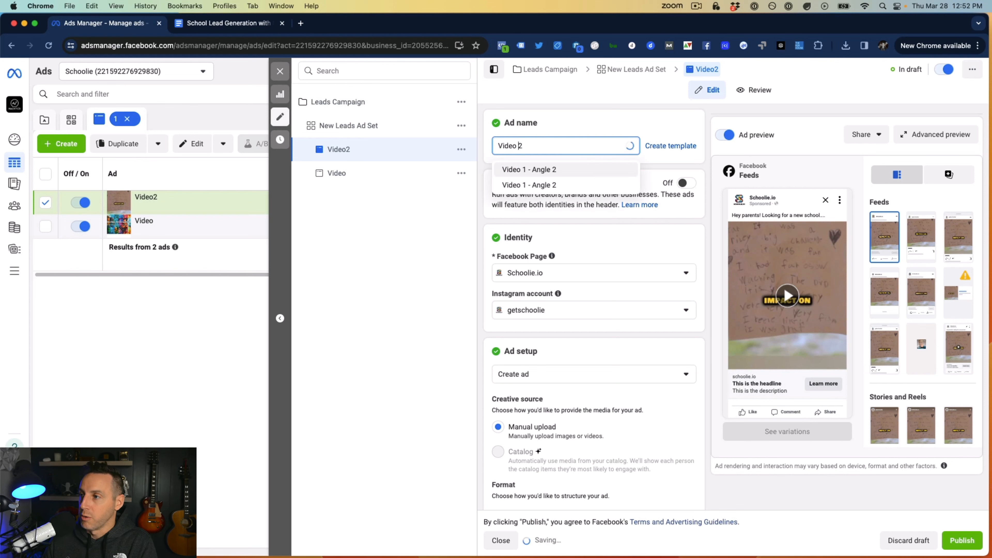
# Remove the existing media from the Video 2 ad creative.
pyautogui.scroll(-15, 565, 239)
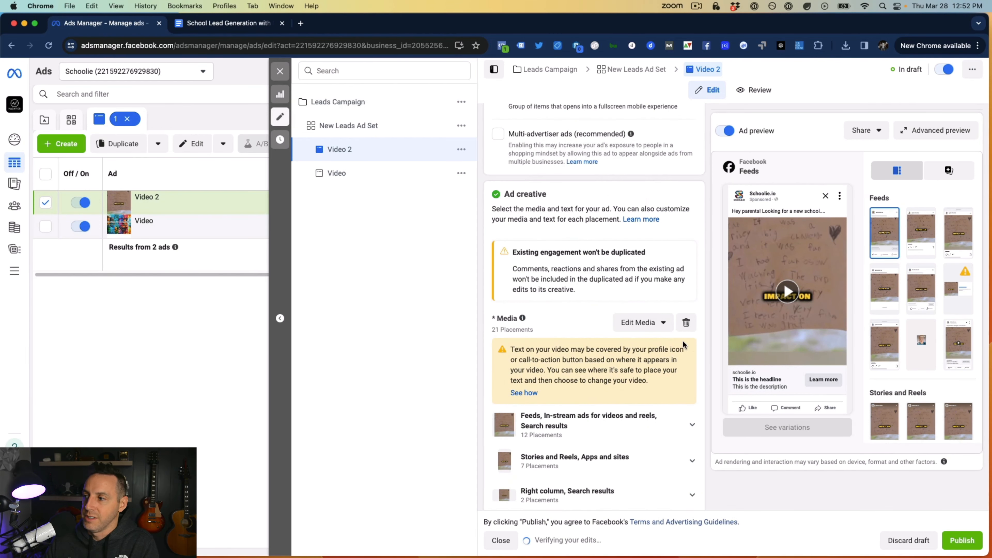
pyautogui.scroll(-2, 668, 346)
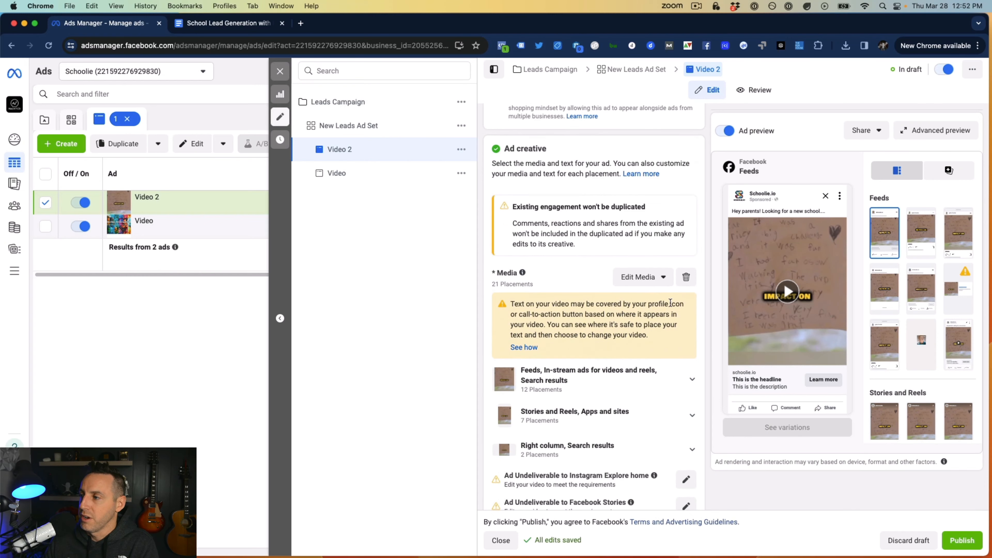
pyautogui.click(686, 277)
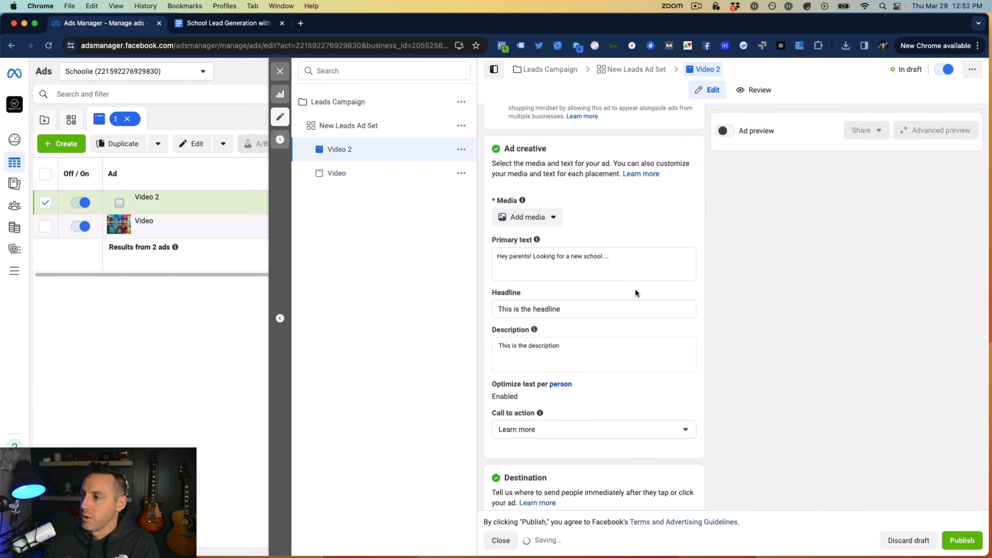
# Add the 1920 × 1080 account video whose name starts with cropped_16X, accepting the default trim and original crops for all placements.
pyautogui.click(533, 218)
pyautogui.click(532, 259)
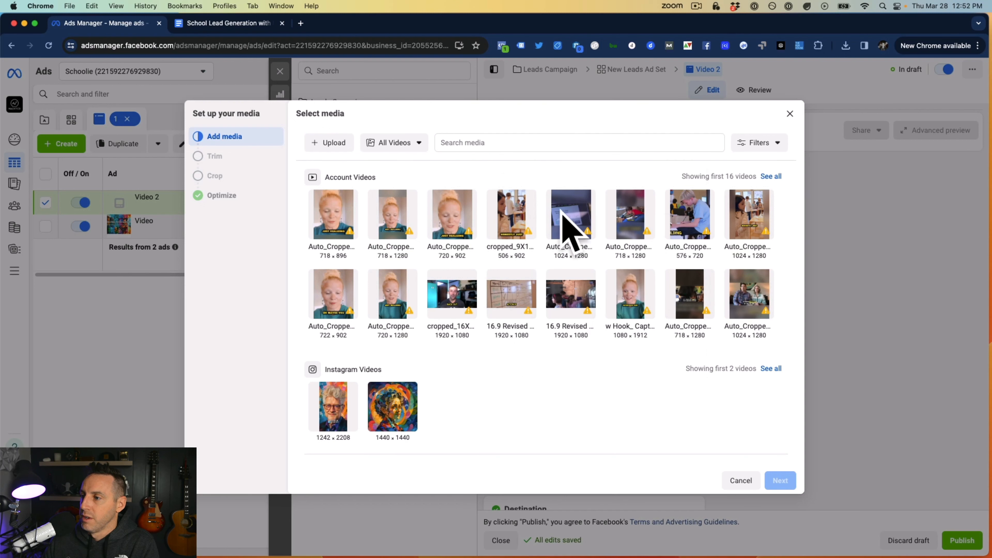
pyautogui.click(454, 297)
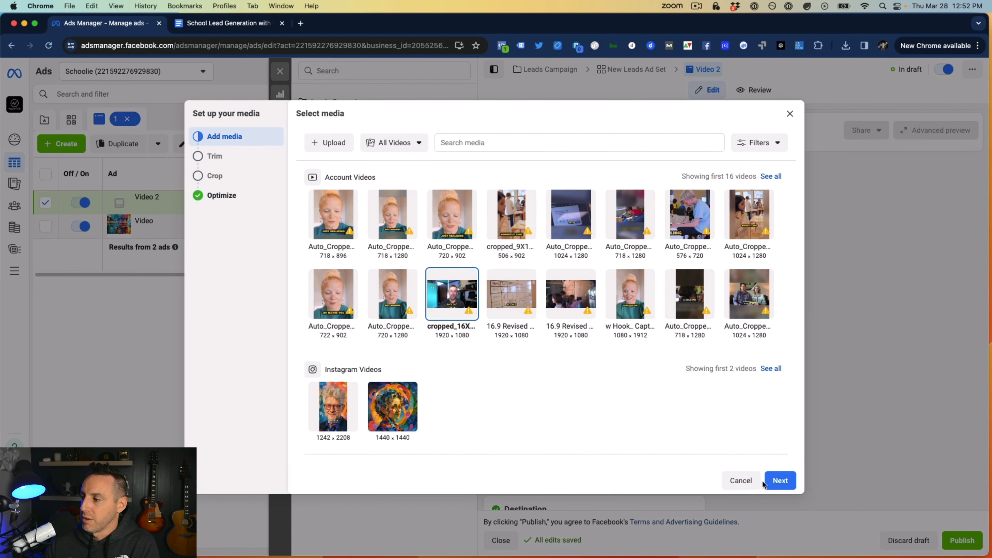
pyautogui.click(784, 482)
pyautogui.click(783, 483)
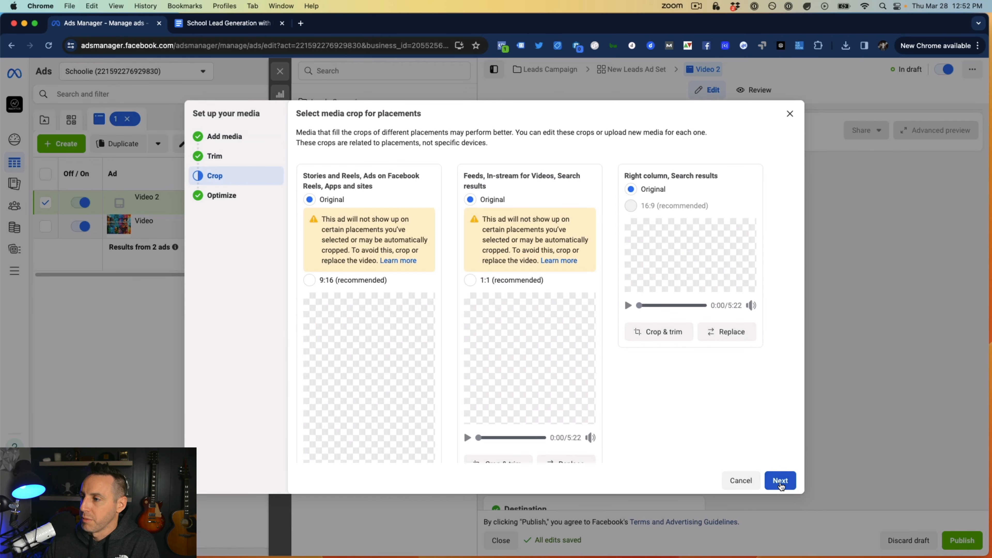
pyautogui.click(781, 482)
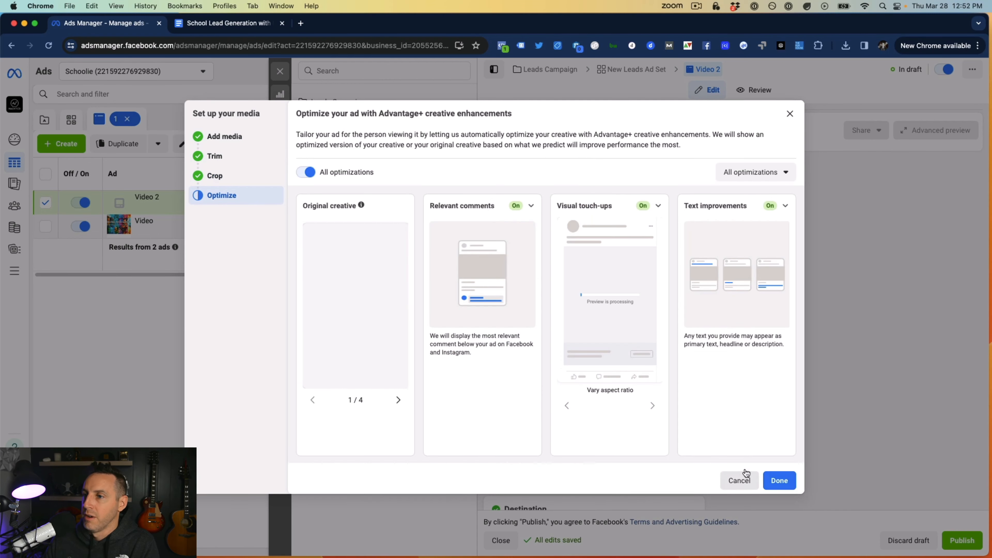
# Turn off all Advantage+ creative optimizations except Relevant comments and finish the media setup.
pyautogui.click(309, 175)
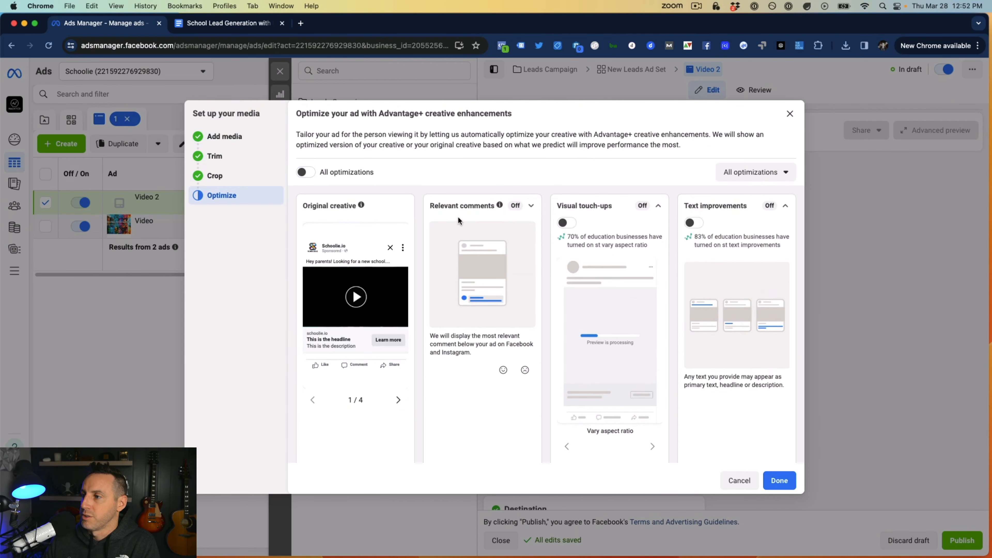
pyautogui.click(531, 206)
pyautogui.click(439, 223)
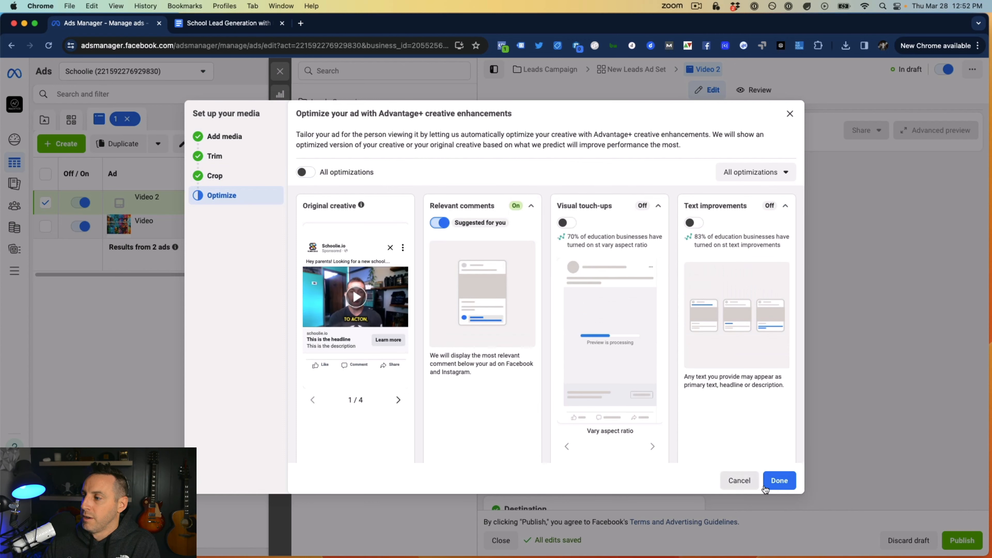
pyautogui.click(779, 480)
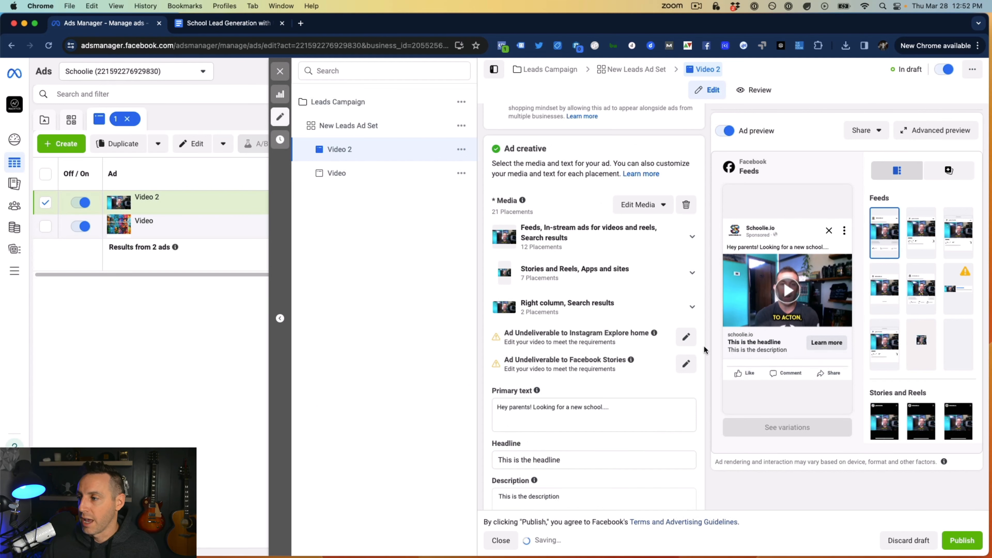
# Publish the Video 2 ad and check its website URL and tracking URL parameters.
pyautogui.click(957, 547)
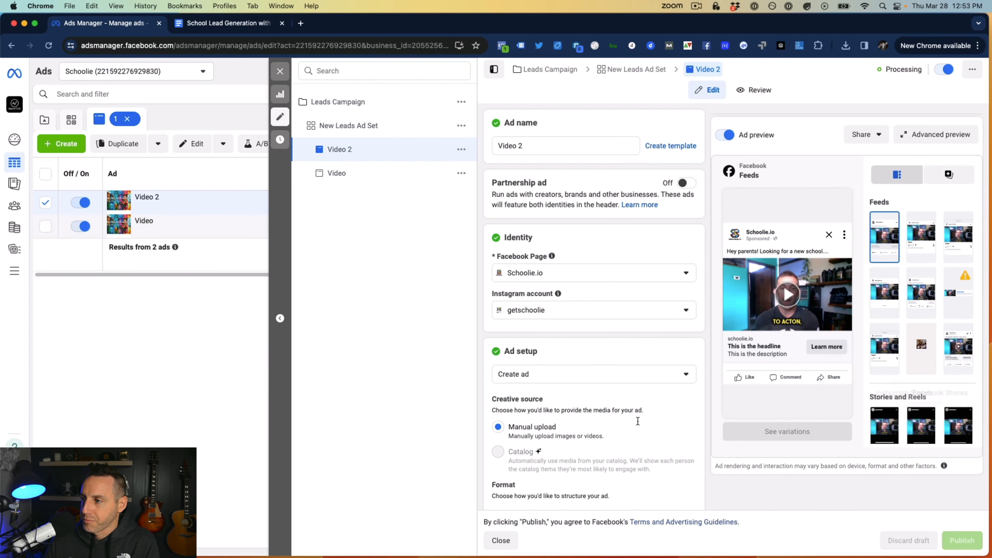
pyautogui.scroll(-10, 661, 449)
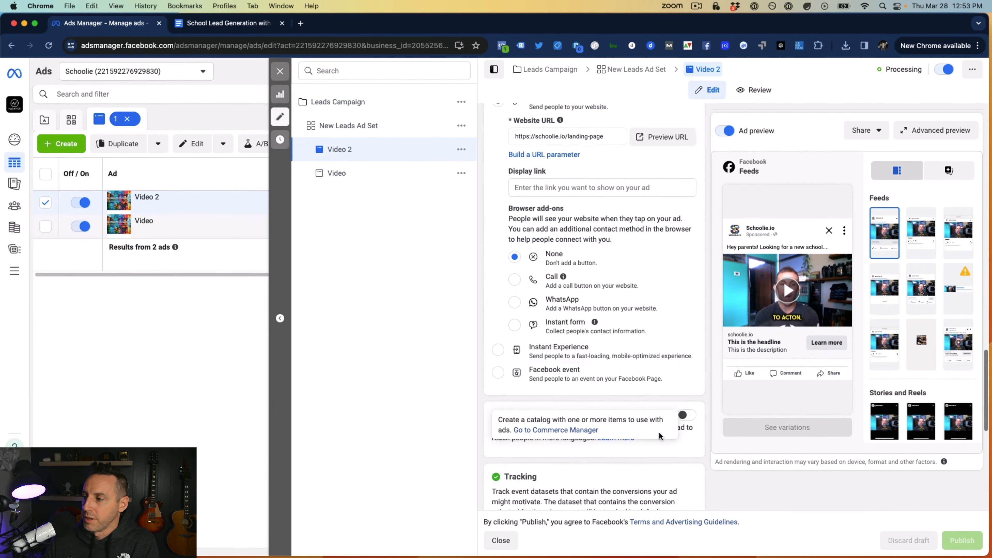
pyautogui.scroll(-8, 561, 444)
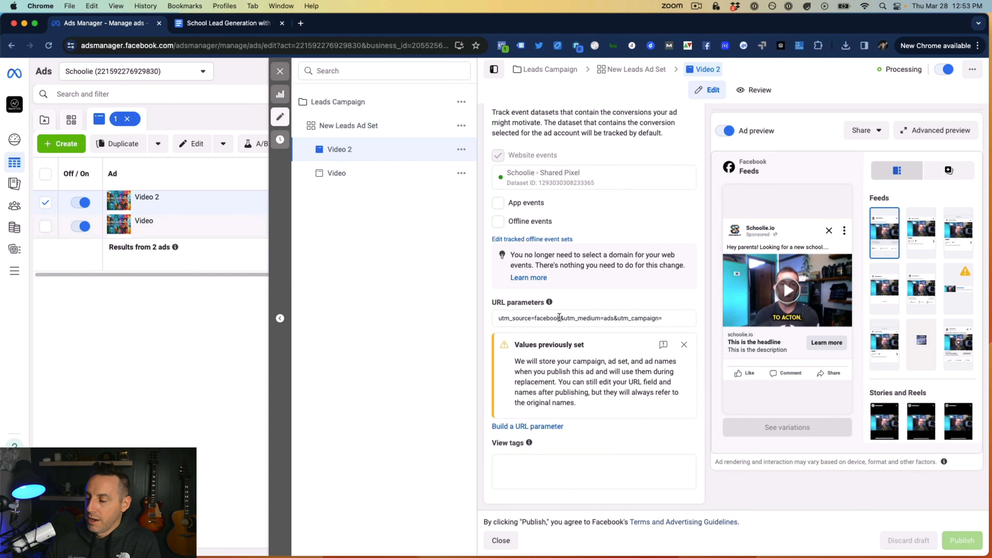
# Switch to the School Lead Generation with Meta Ads document in Google Docs.
pyautogui.click(210, 23)
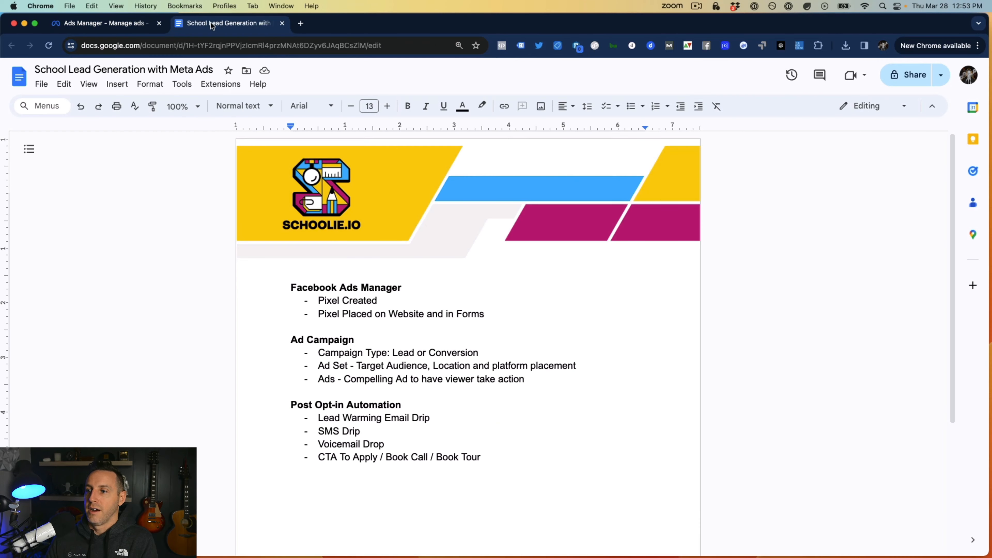